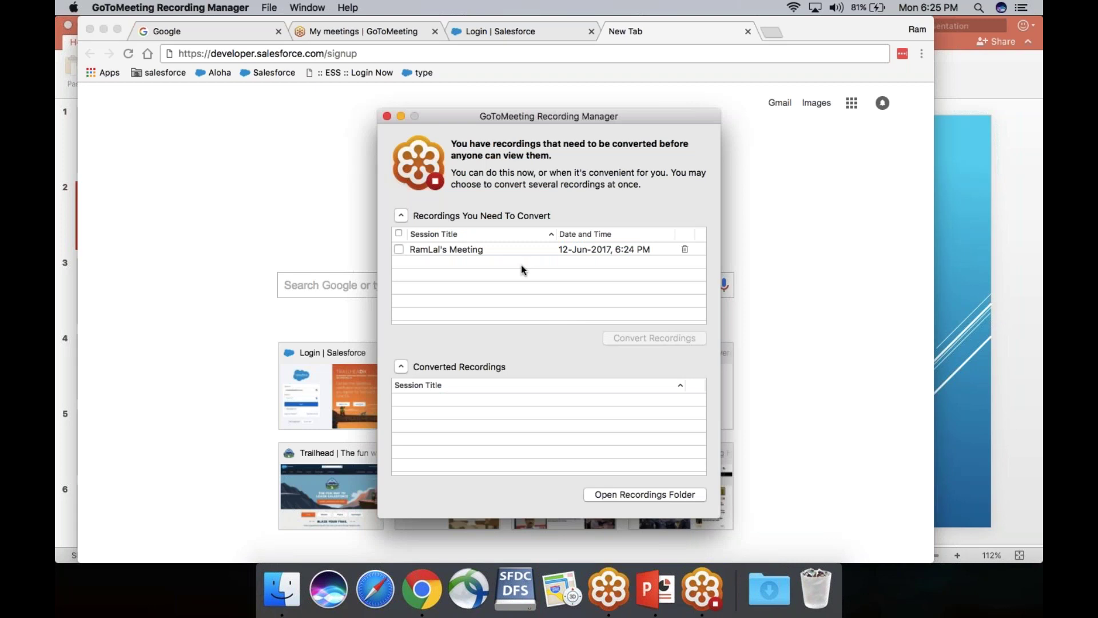
- Open the GoToMeeting recordings folder and open the meeting's video recording file
left_click(474, 252)
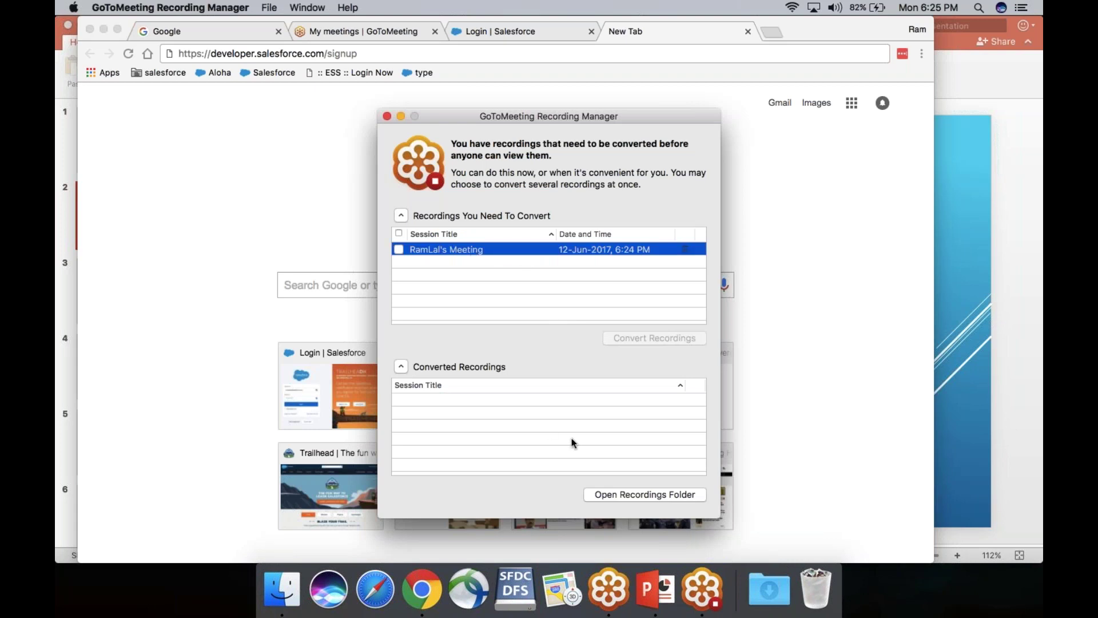
left_click(649, 496)
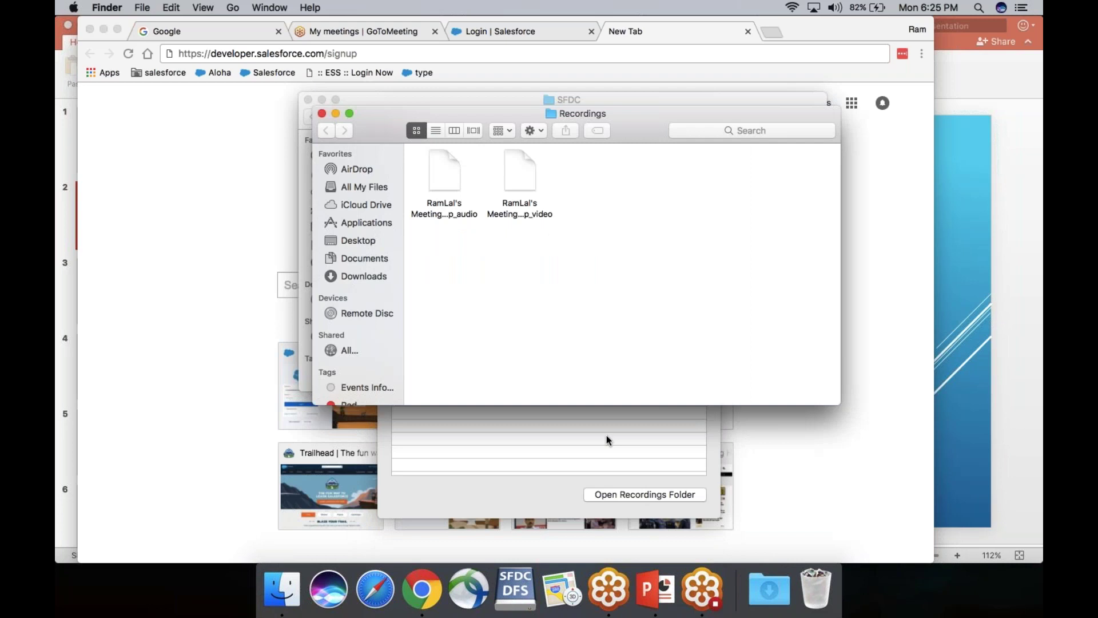
left_click(453, 177)
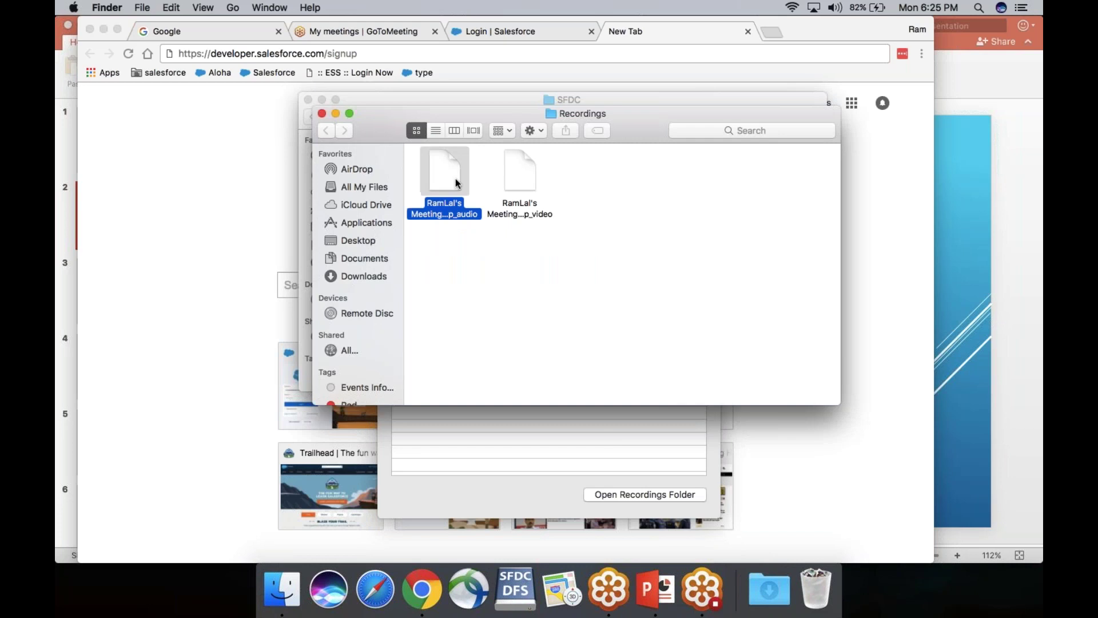
double_click(519, 174)
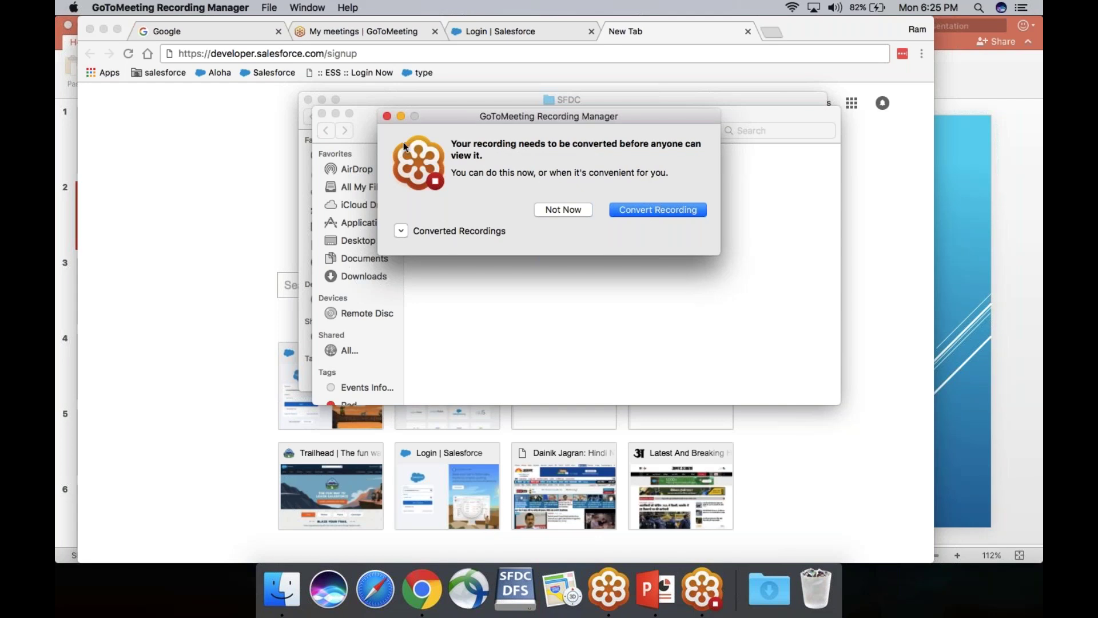
- Close the GoToMeeting Recording Manager and both Finder windows, Recordings and SFDC
left_click(386, 116)
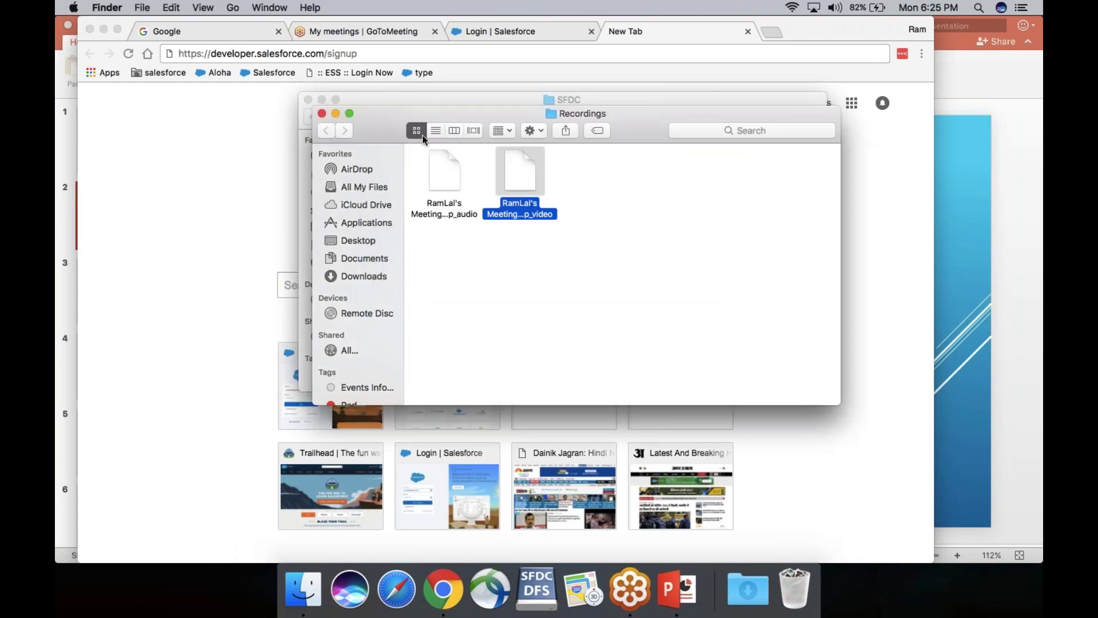
left_click(322, 115)
left_click(308, 100)
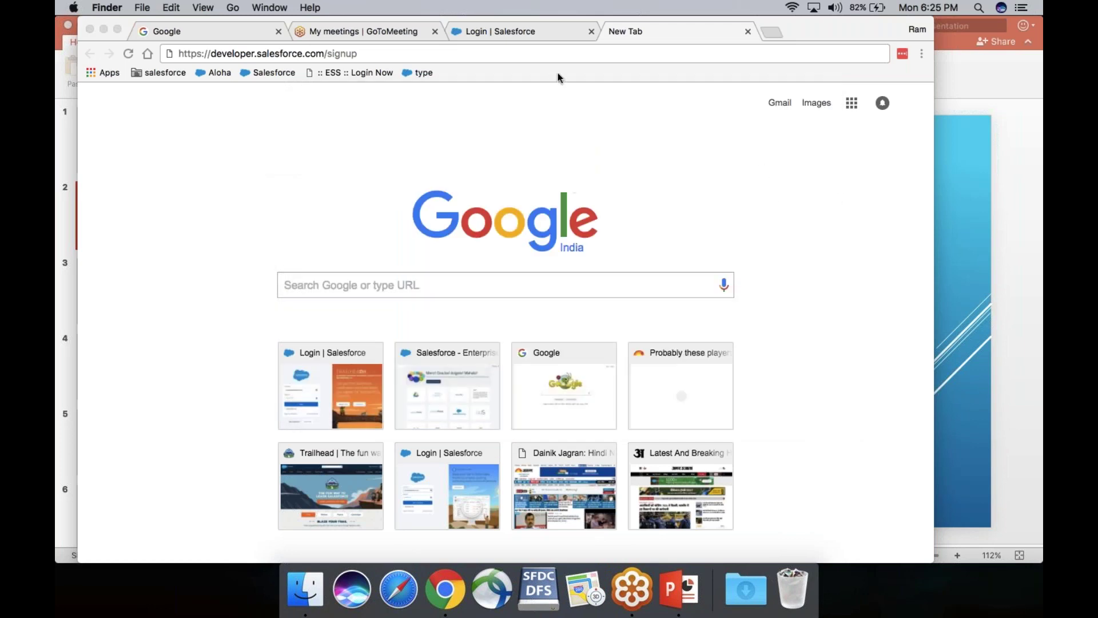
- Load developer.salesforce.com/signup in the new Chrome tab and make the browser full screen
left_click(514, 26)
left_click(641, 29)
left_click(620, 52)
key("Return")
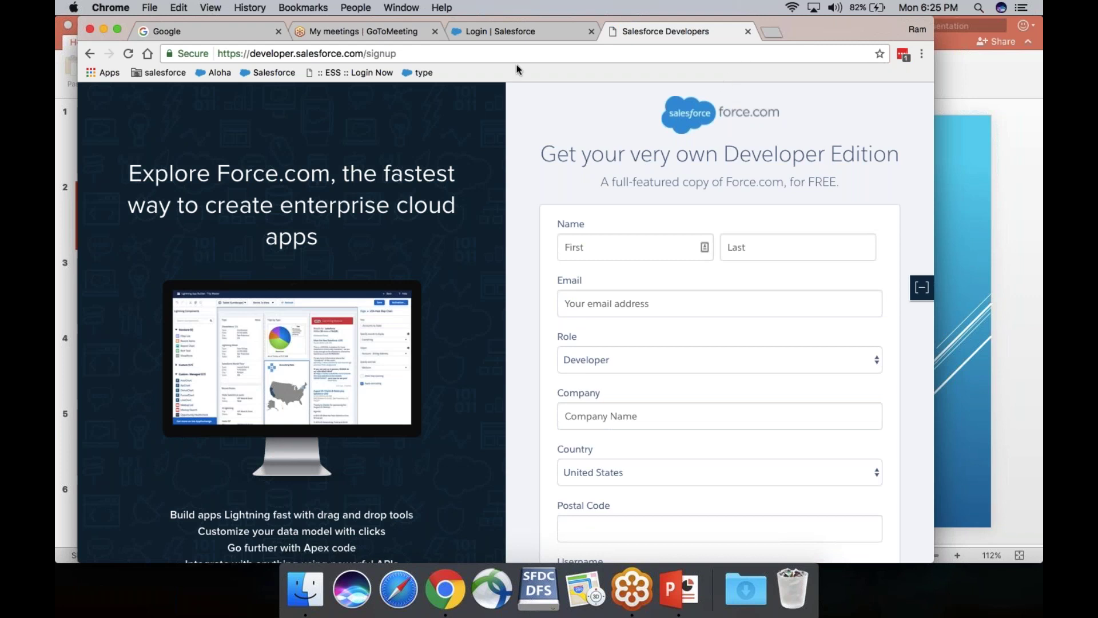
left_click(116, 28)
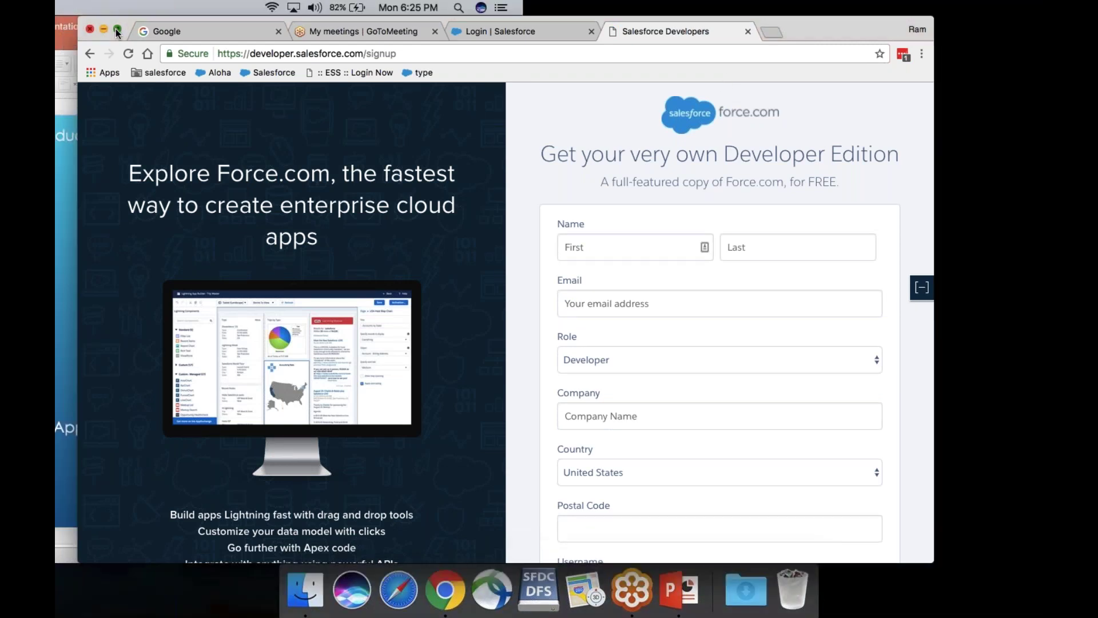
- Review the Developer Edition sign-up form from the name fields down to the terms agreement and sign-up option
scroll(598, 247, "down", 3)
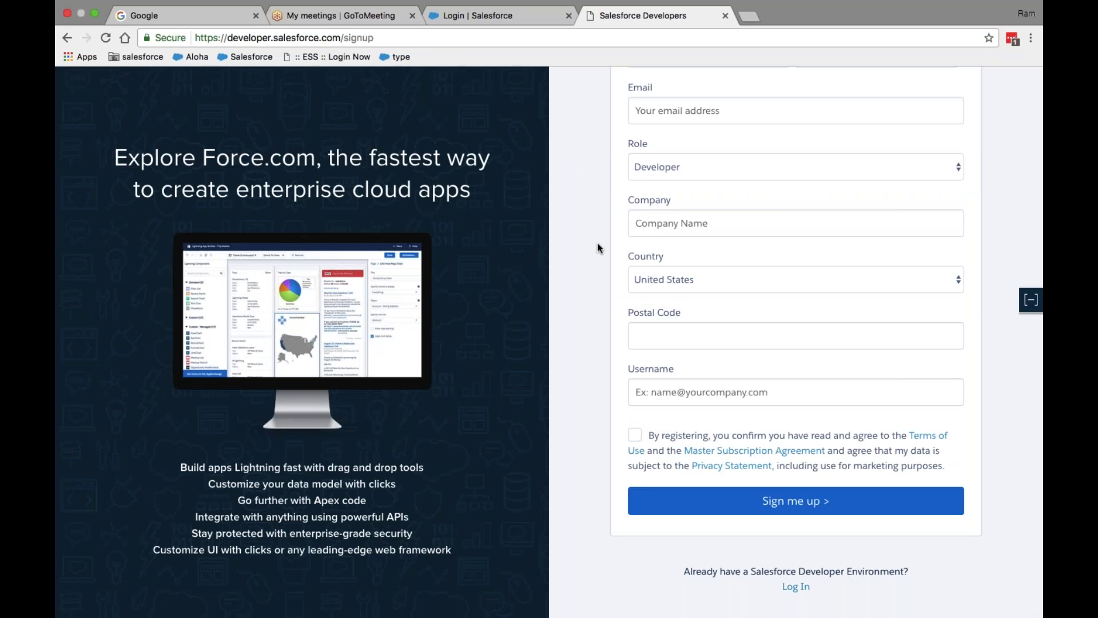
scroll(798, 290, "up", 3)
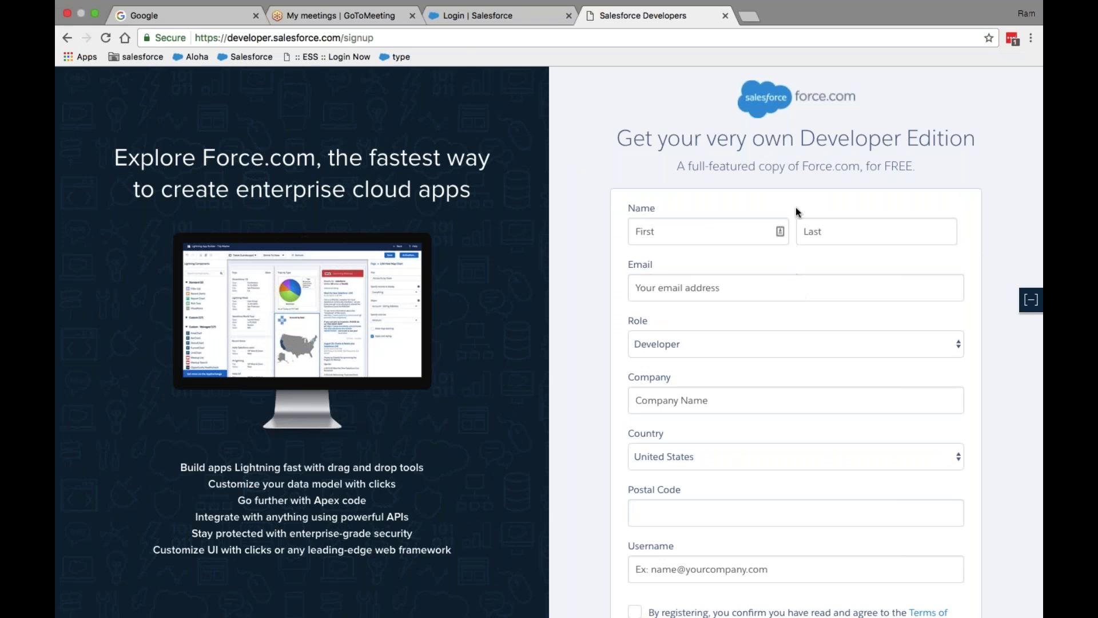
scroll(797, 210, "down", 5)
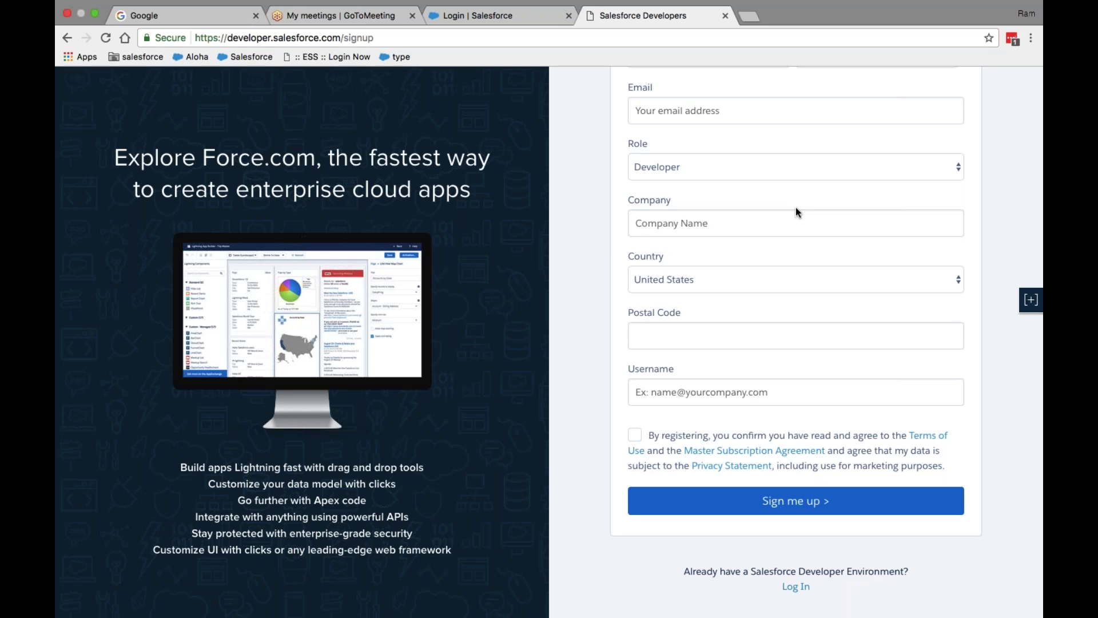
scroll(797, 208, "up", 3)
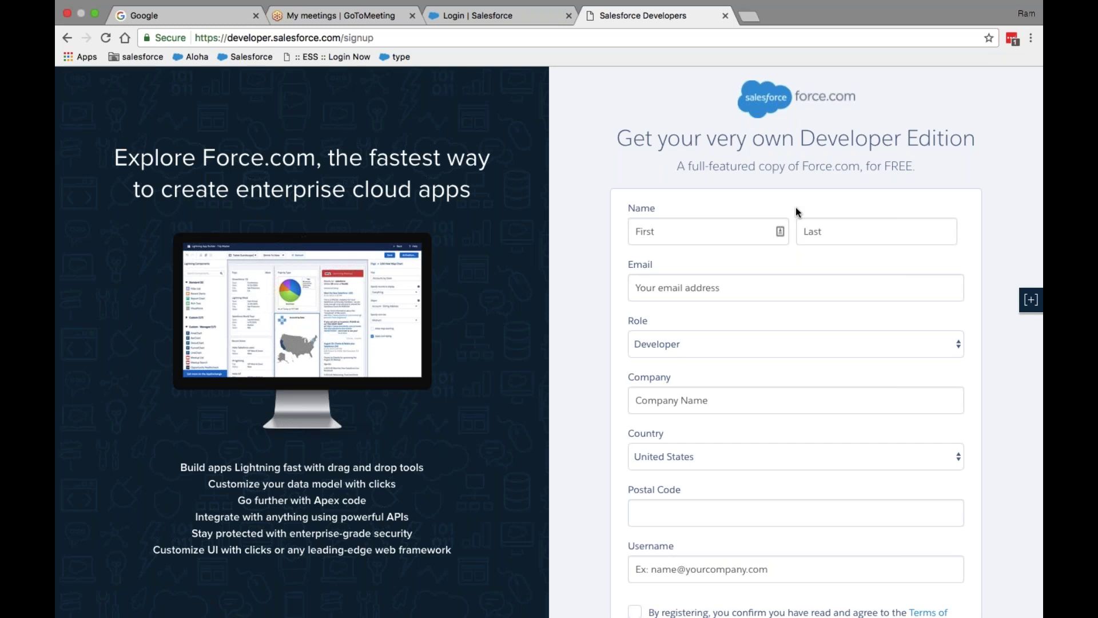
- Look through the open GoToMeeting and Developer Edition sign-up pages, ending on the Salesforce login page
key("super+l")
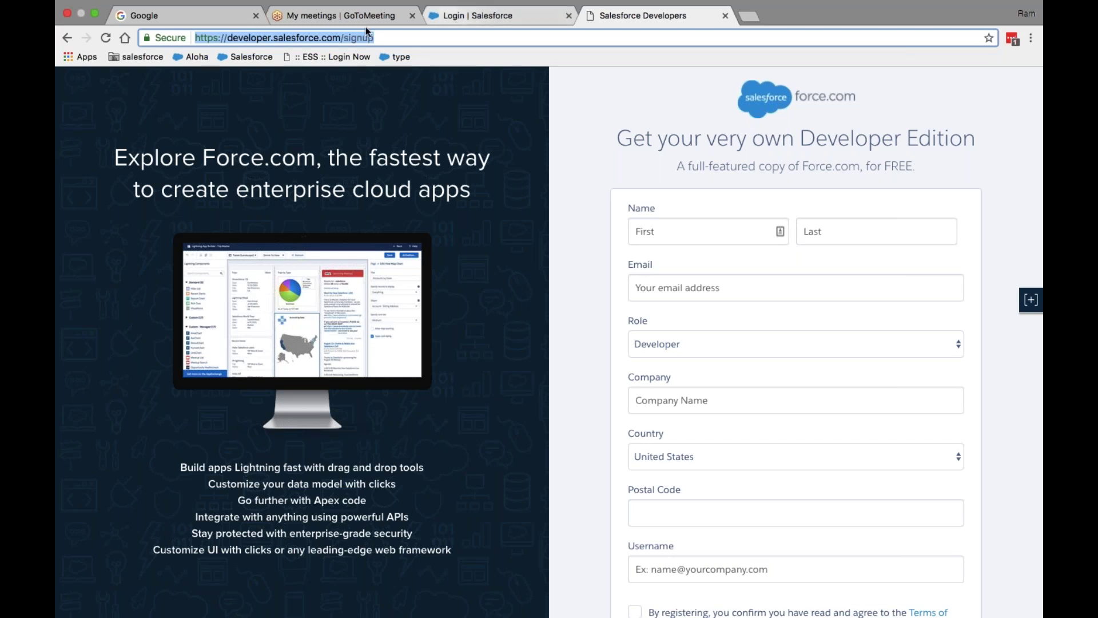
left_click(340, 18)
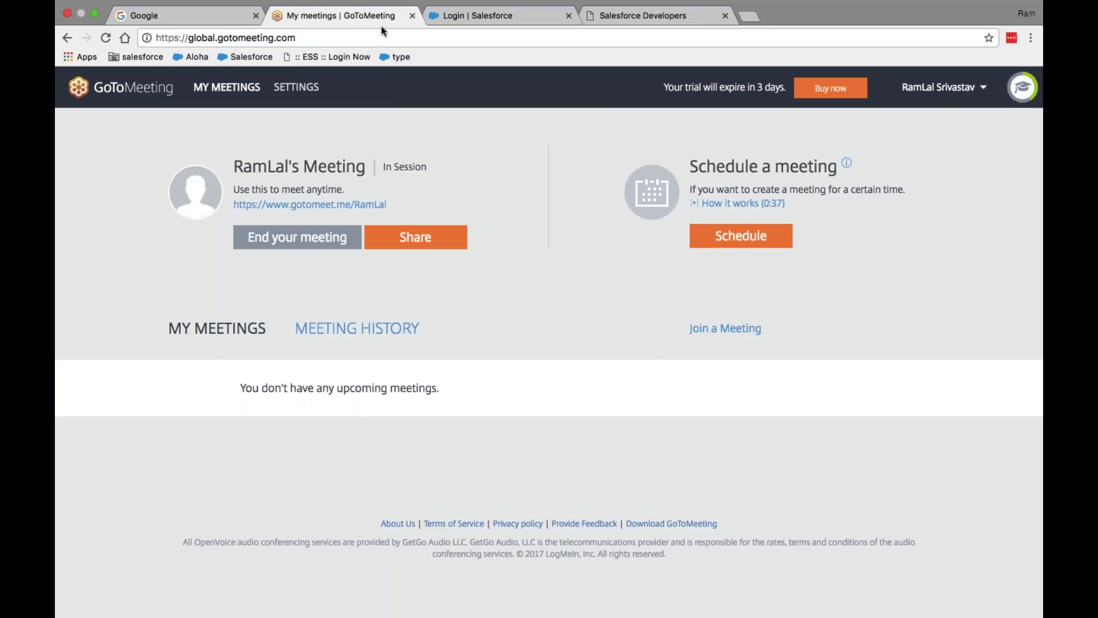
left_click(485, 19)
left_click(646, 19)
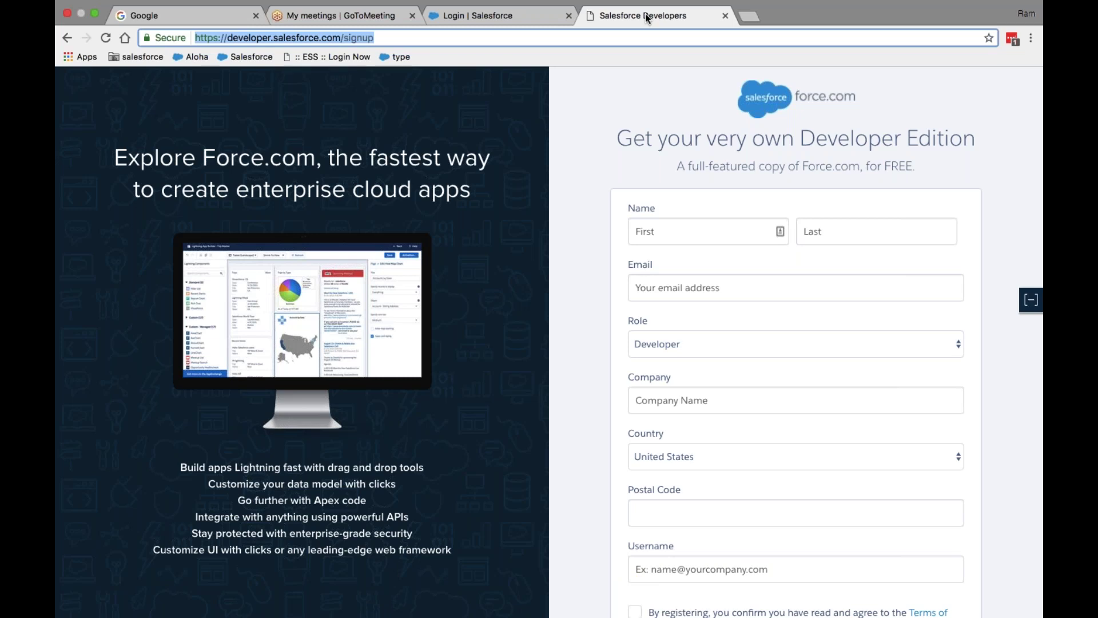
left_click(530, 18)
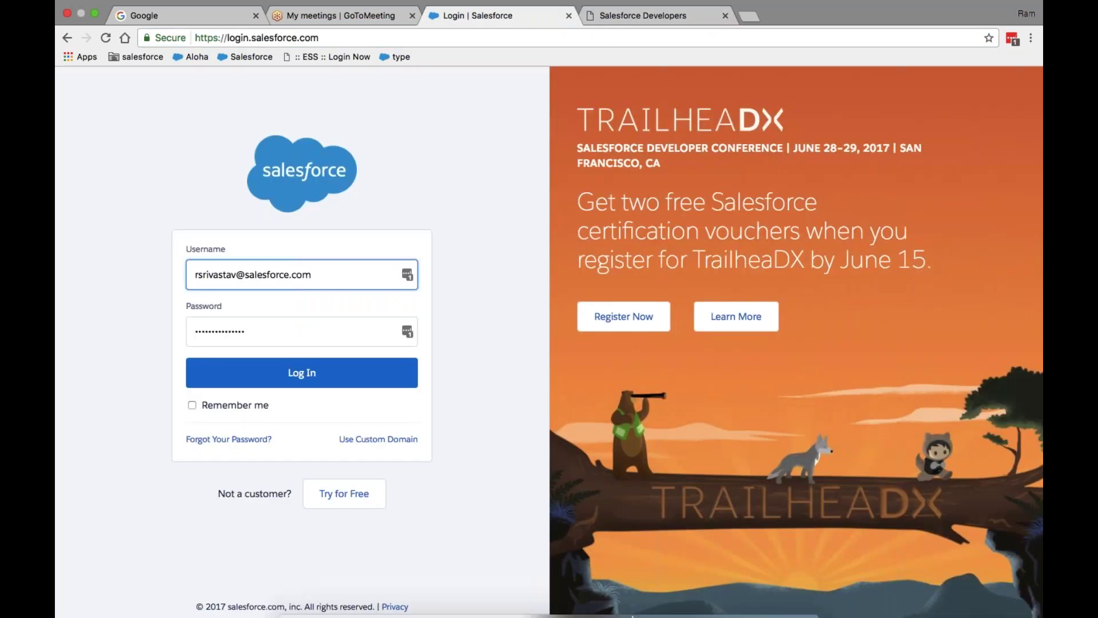
- Take the browser out of full screen and minimise it to show the Salesforce presentation in PowerPoint
left_click(95, 13)
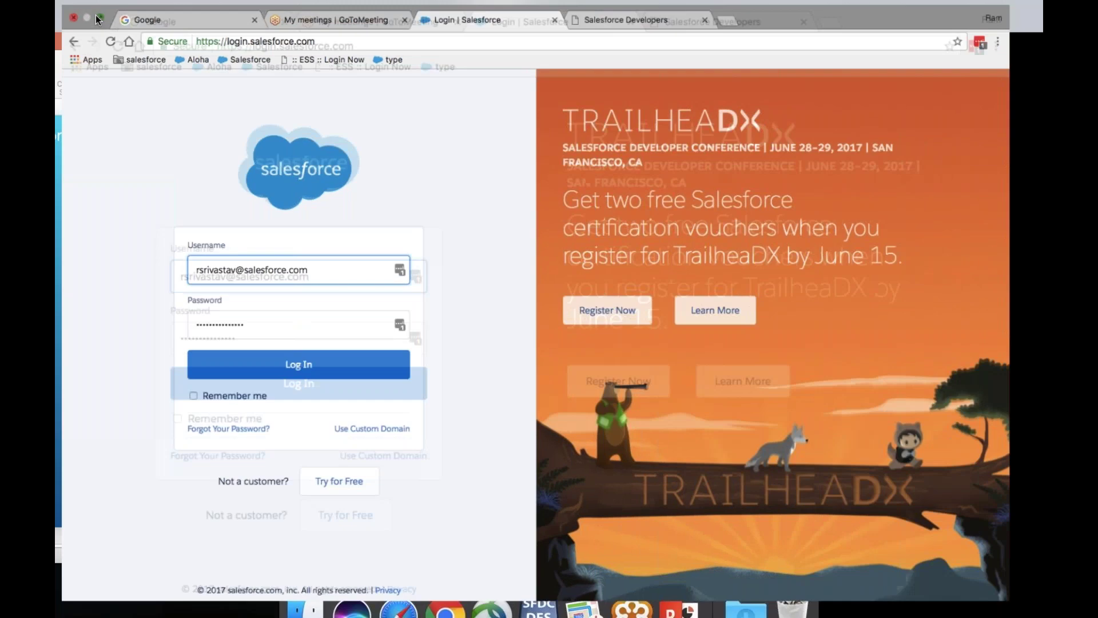
left_click(103, 30)
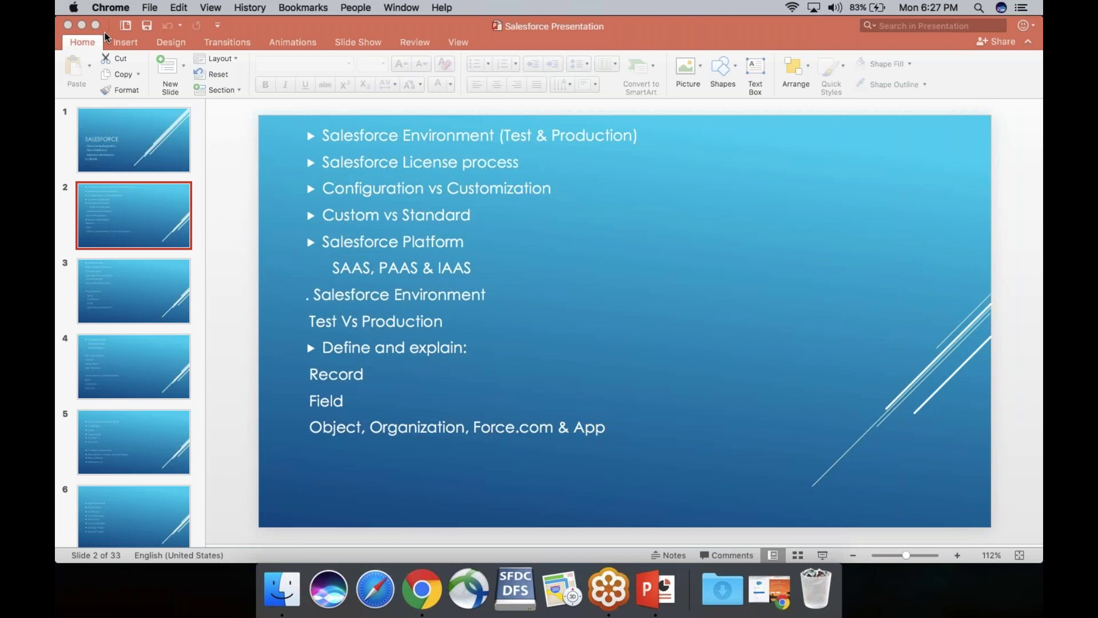
left_click(597, 594)
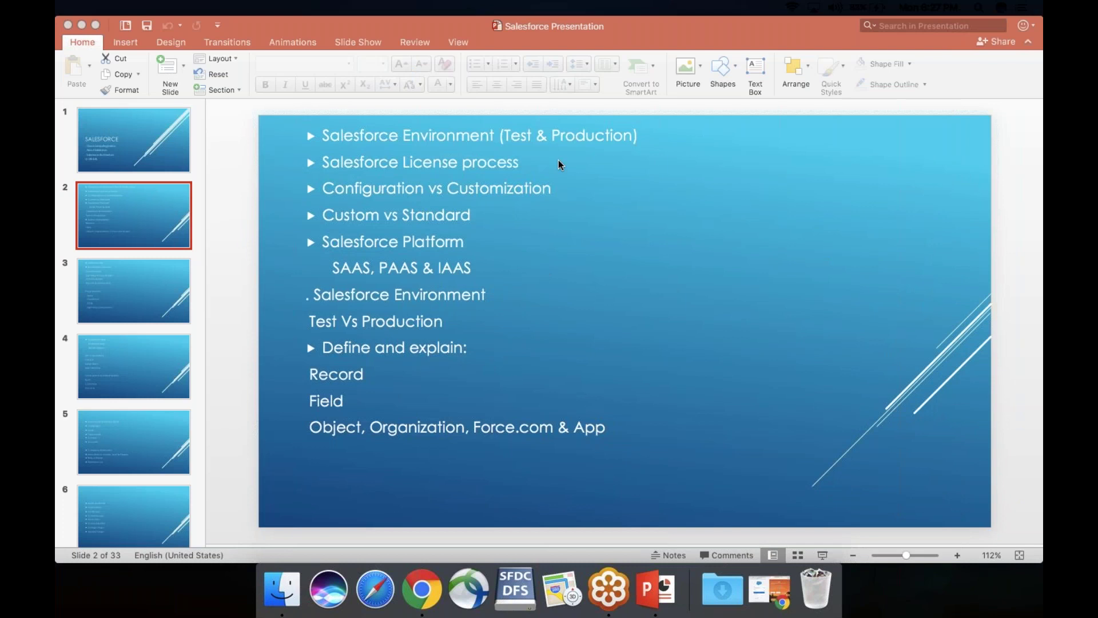
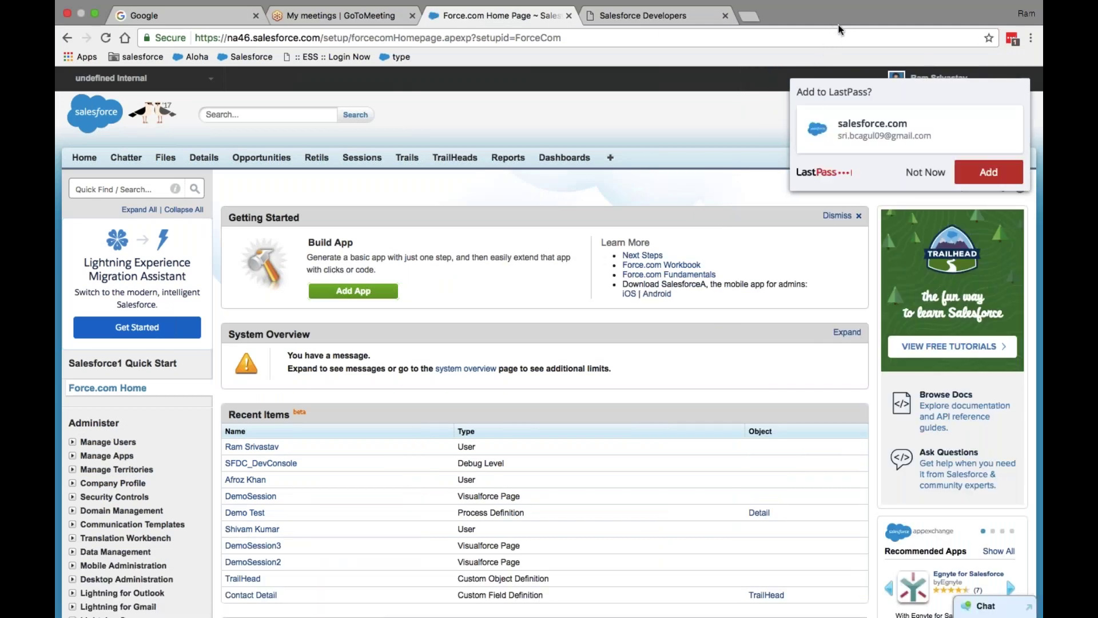
- Decline saving the Salesforce login to LastPass and view the list of available apps
left_click(923, 173)
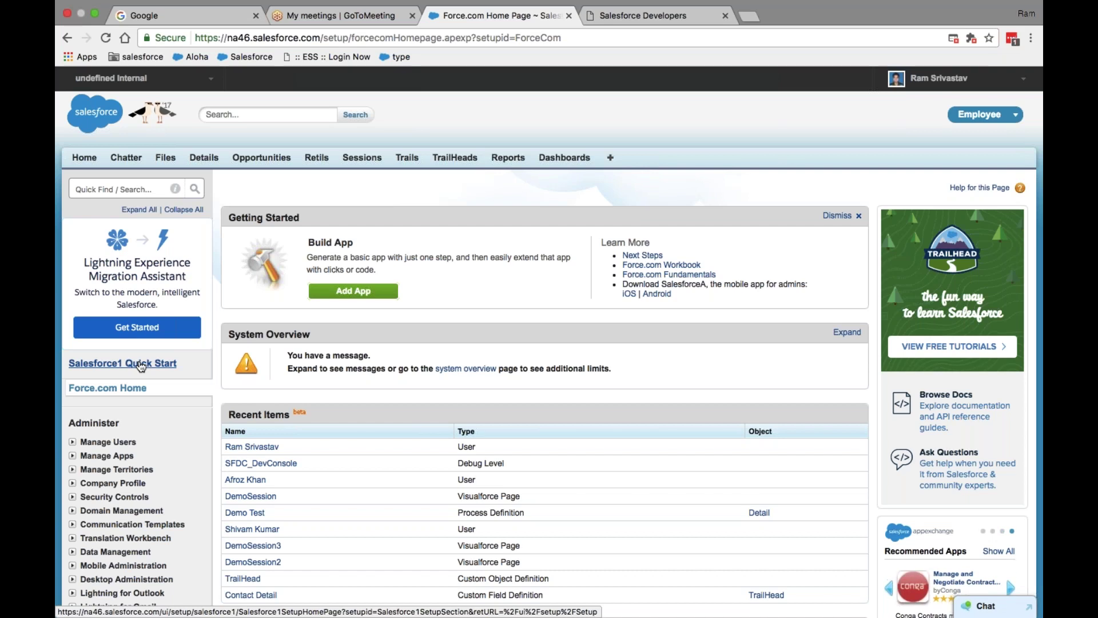
left_click(142, 365)
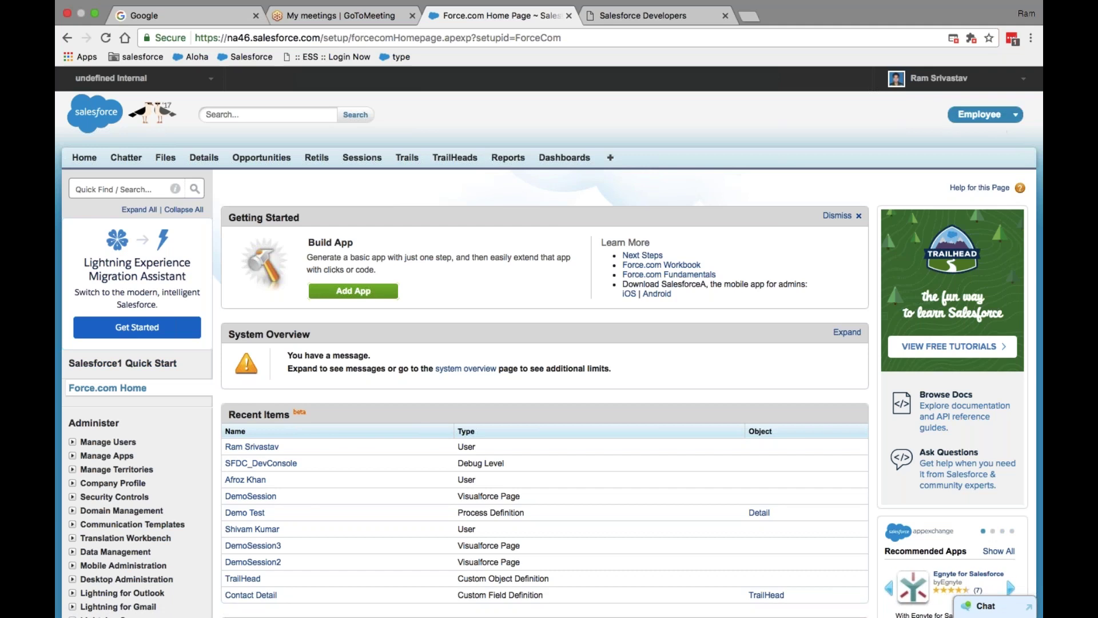
left_click(1015, 122)
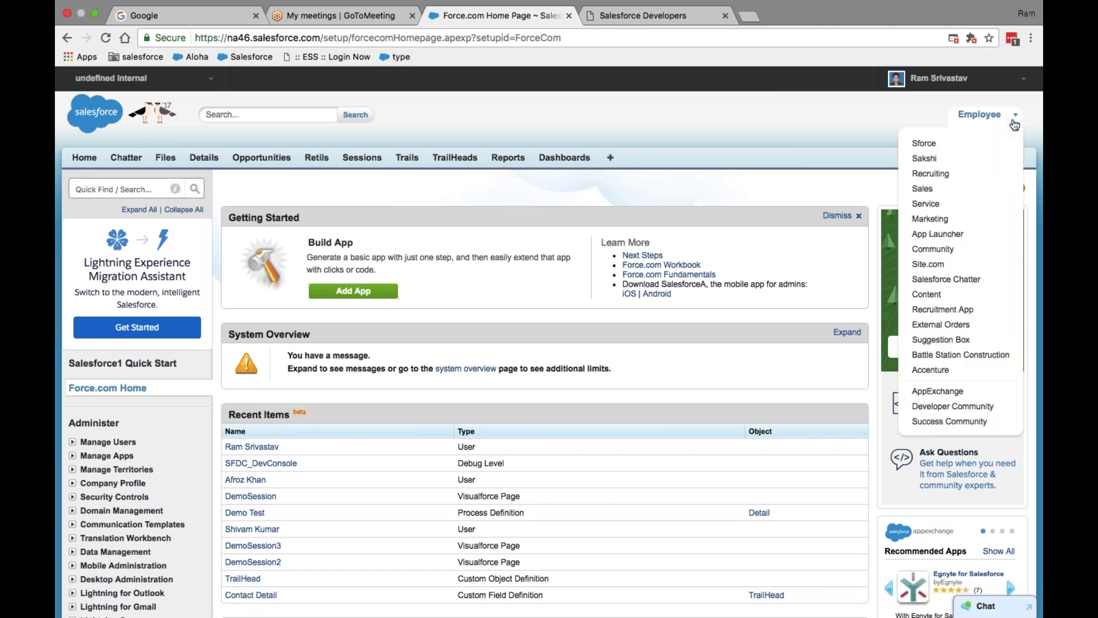
left_click(1015, 121)
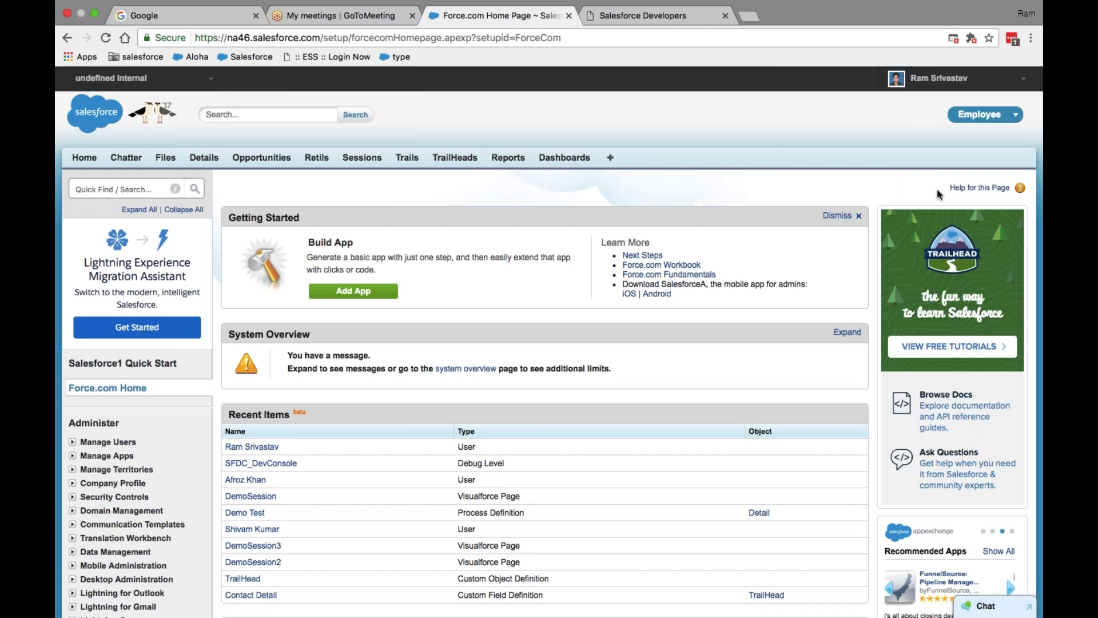
- Compare the tabs of the Recruiting and Sales apps and return to the Employee app
left_click(1015, 114)
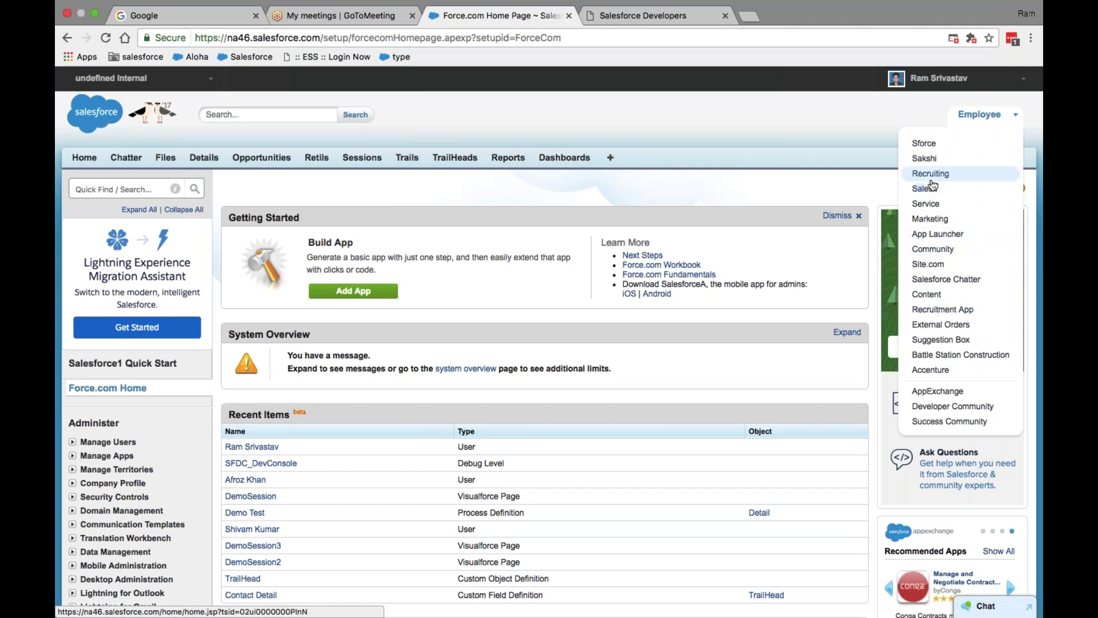
left_click(931, 174)
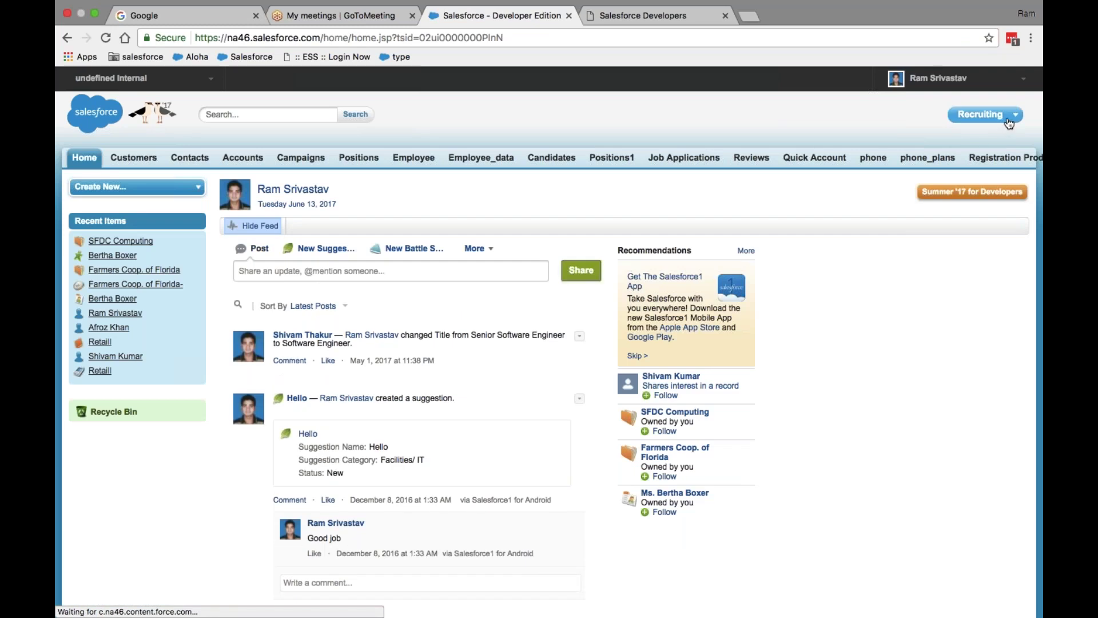
left_click(1011, 118)
left_click(947, 176)
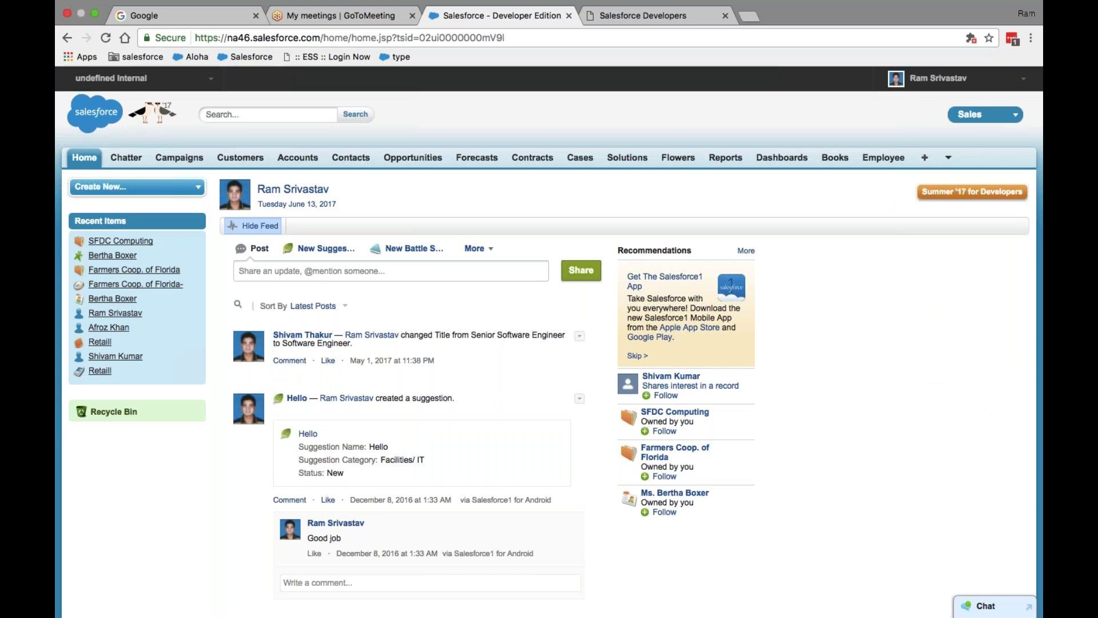
left_click(1007, 114)
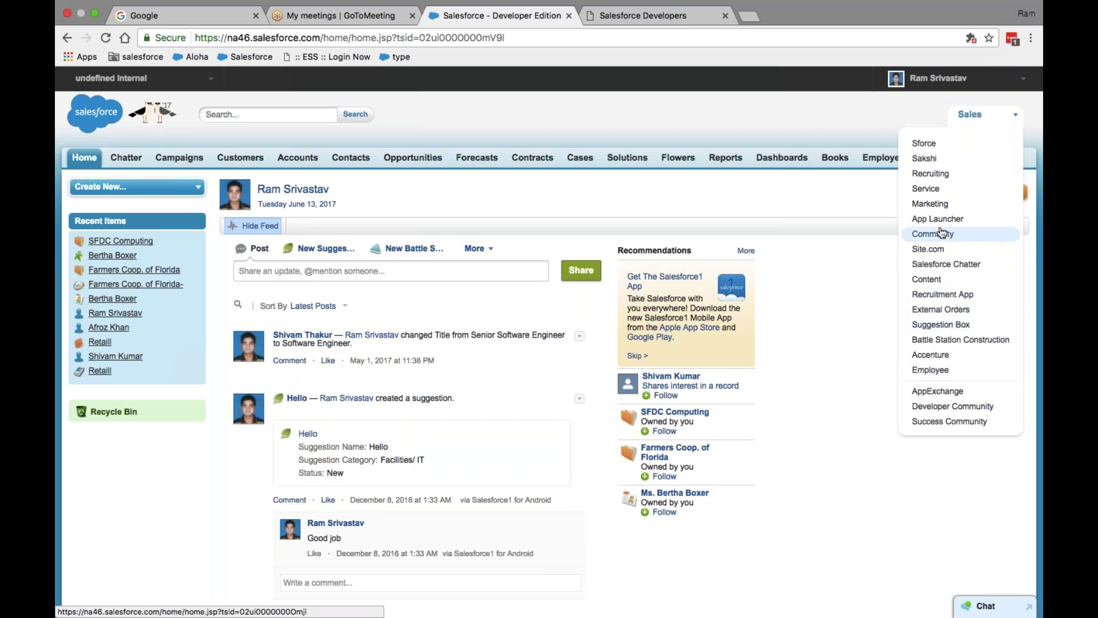
left_click(933, 371)
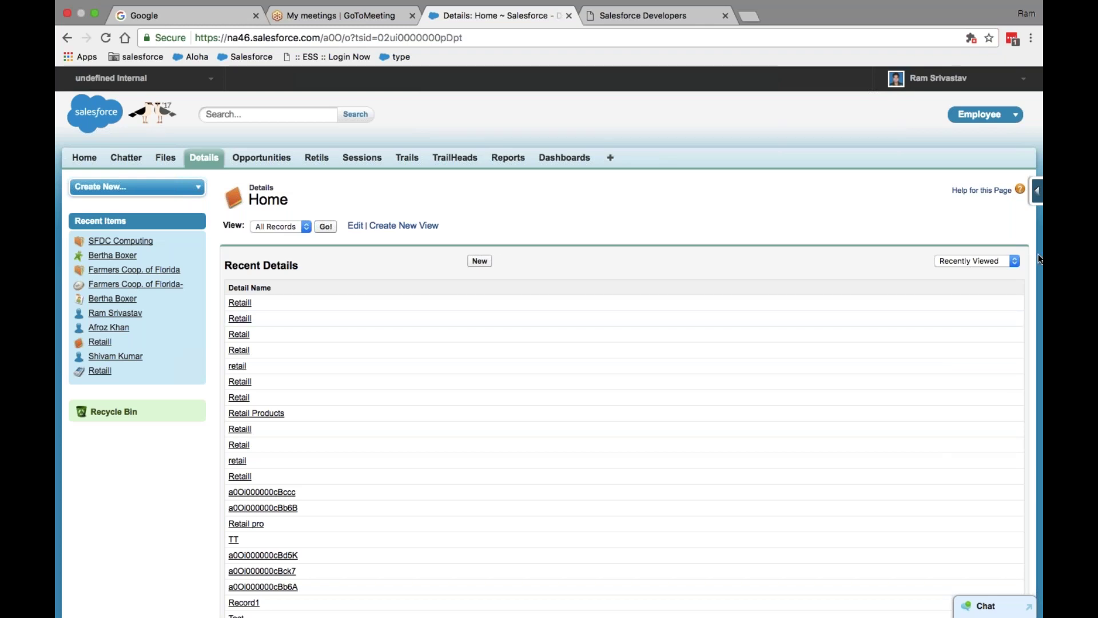
- Check the app list from the Details home page and open the organization's Setup page
left_click(979, 115)
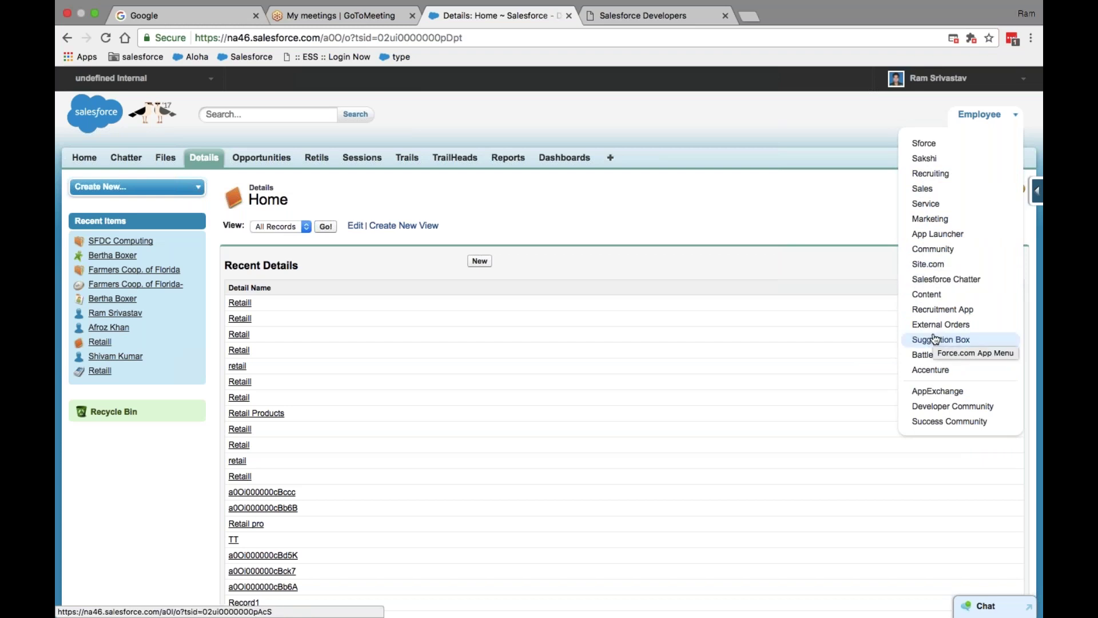
left_click(985, 114)
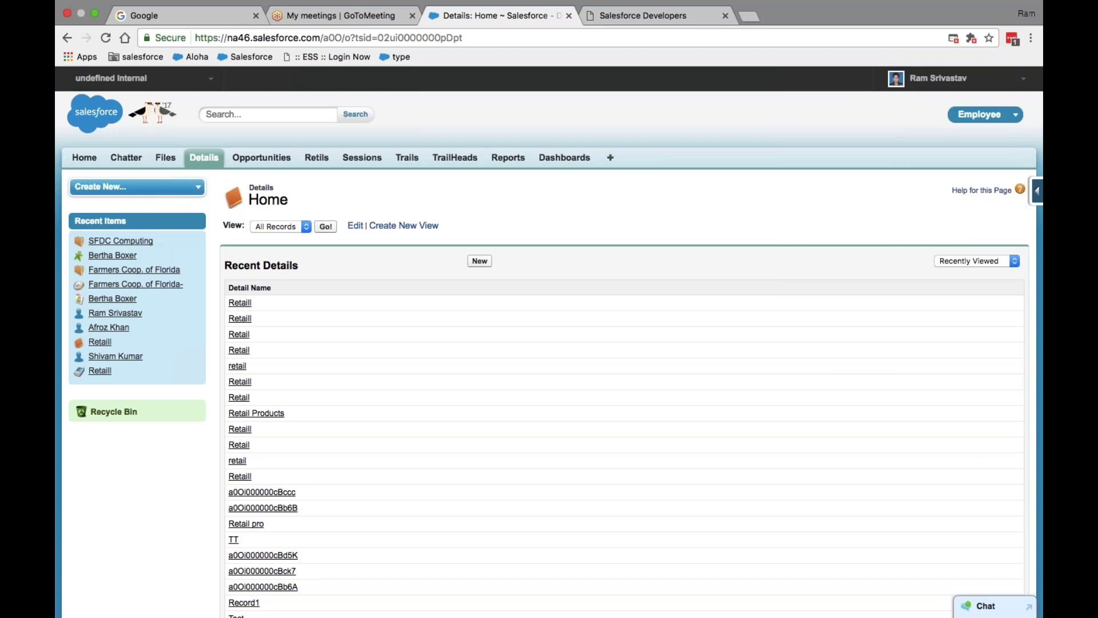
left_click(933, 86)
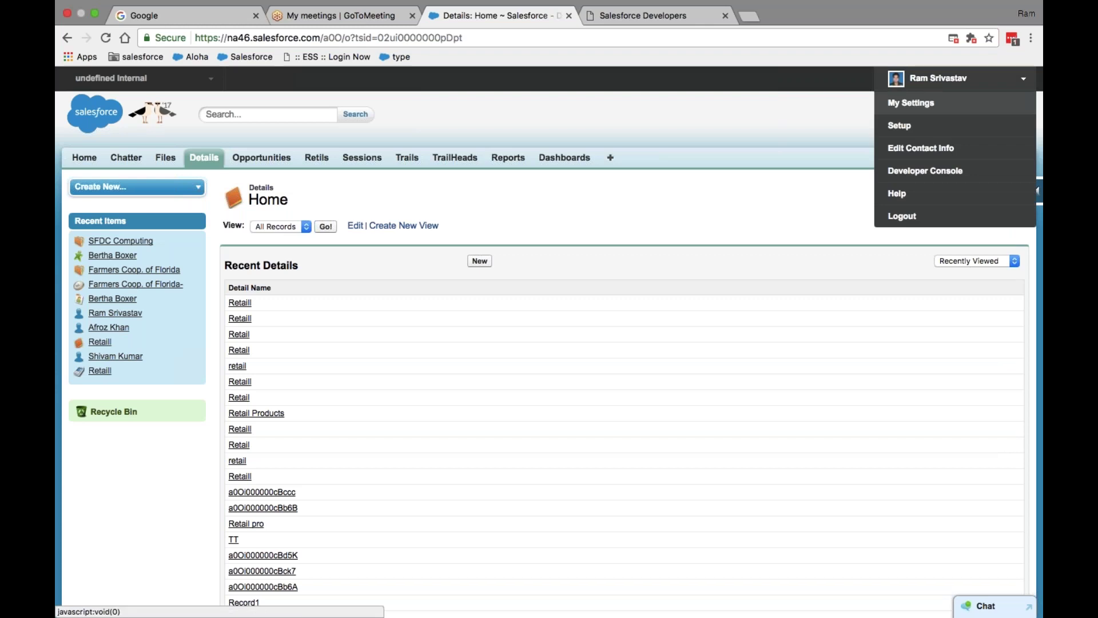
left_click(907, 124)
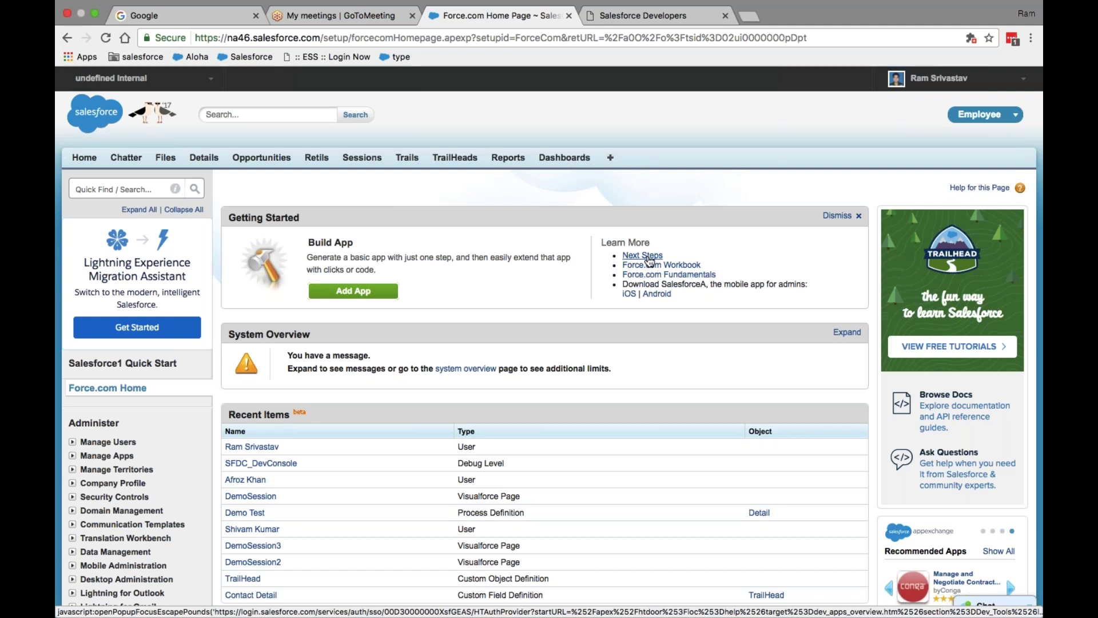
- Examine the Learn More links on the Setup page and the apps offered in the app list
left_click(649, 261)
left_click(1002, 120)
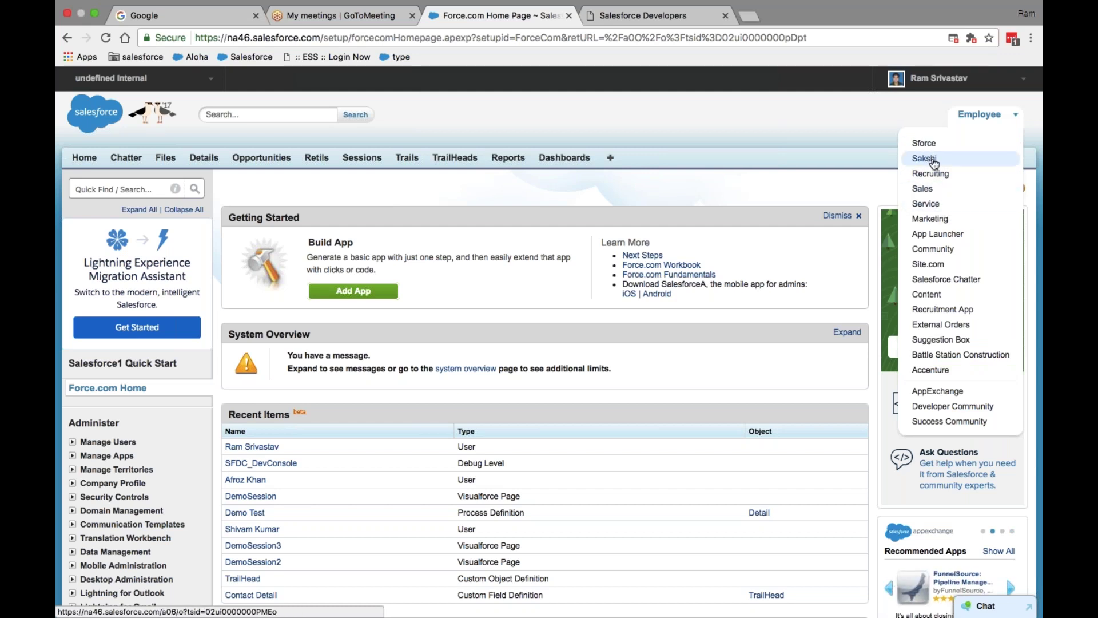
left_click(795, 118)
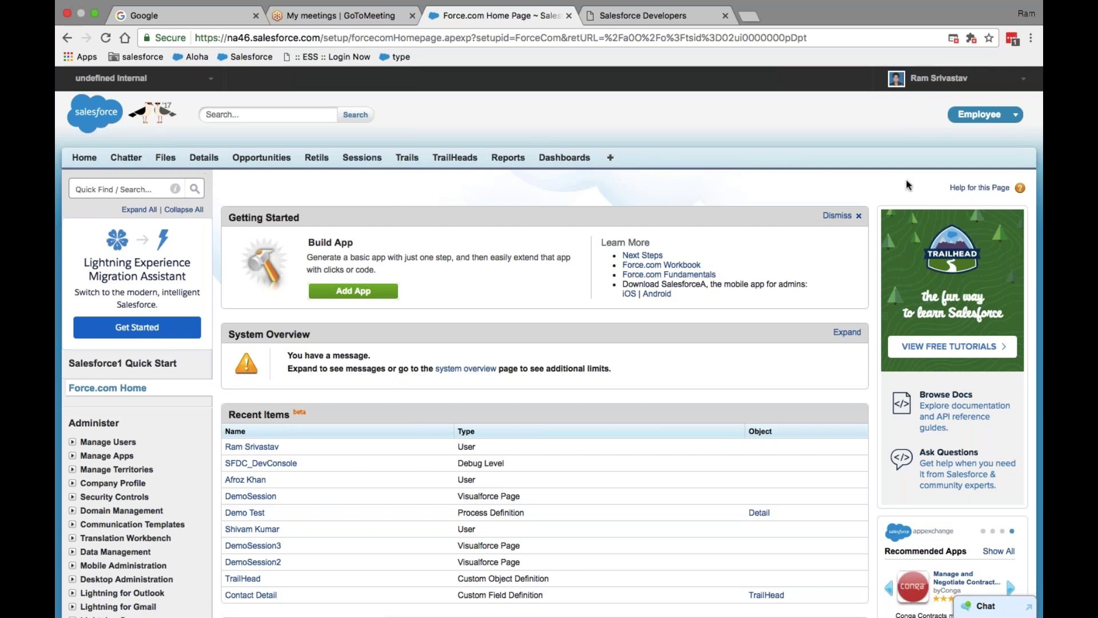
- Compare the tabs of the Sforce app with those of the Sales app
left_click(1009, 117)
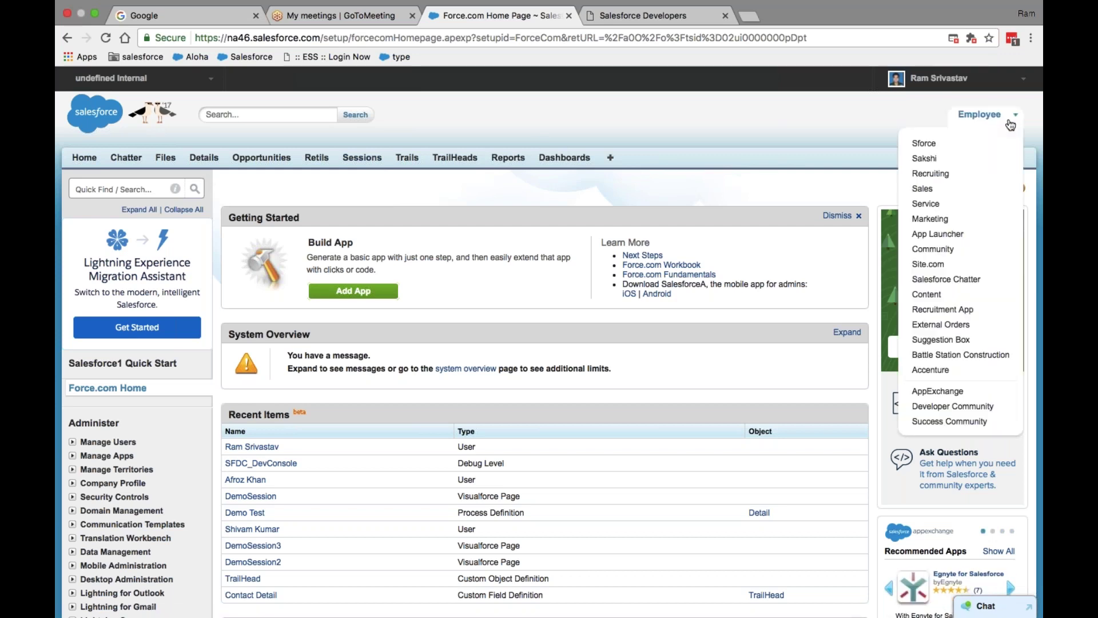
left_click(945, 145)
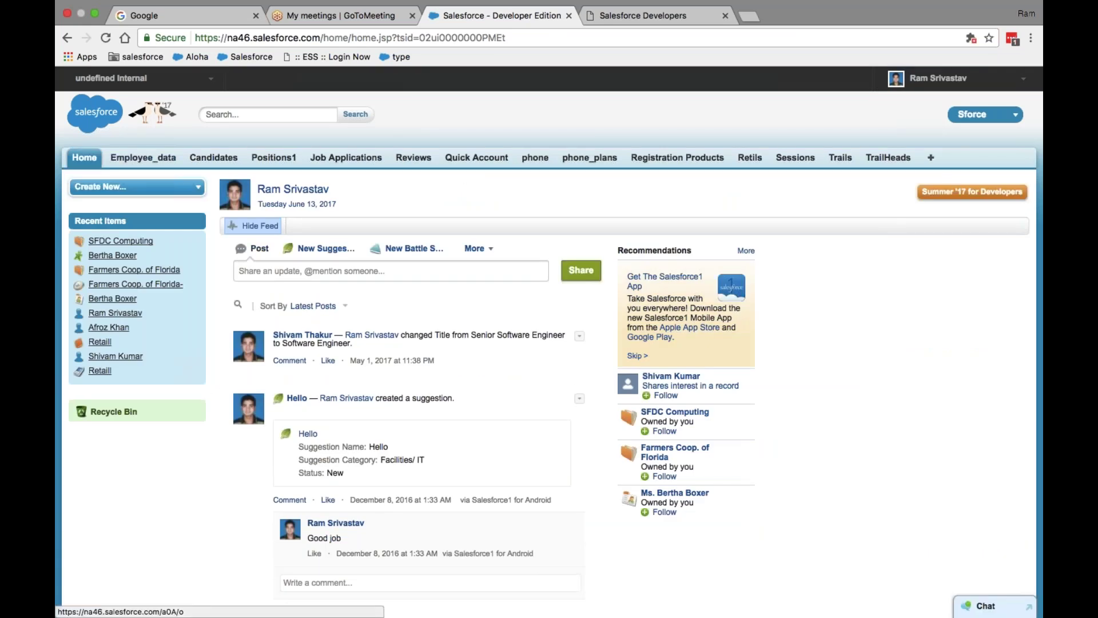
left_click(1009, 124)
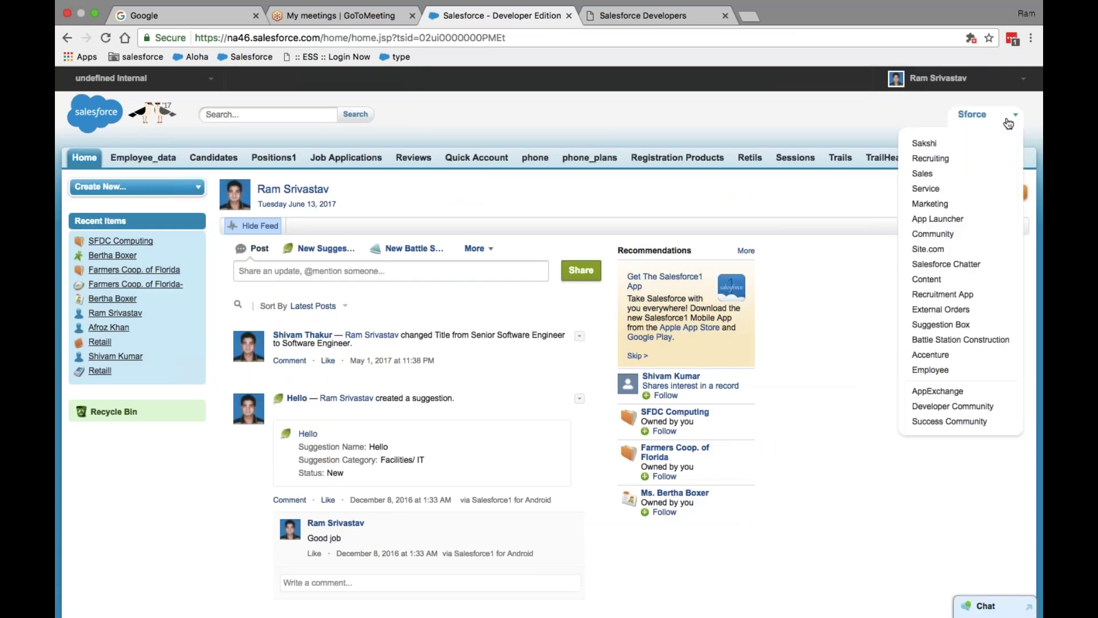
left_click(924, 173)
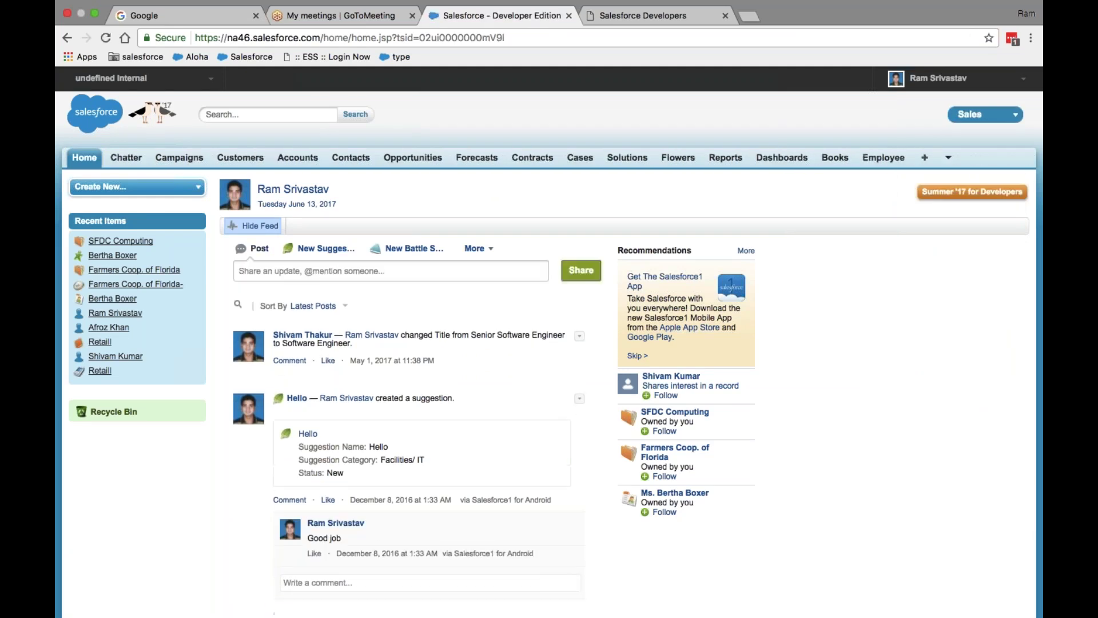
- Compare the tabs of the Content app with those of the Employee app
left_click(982, 119)
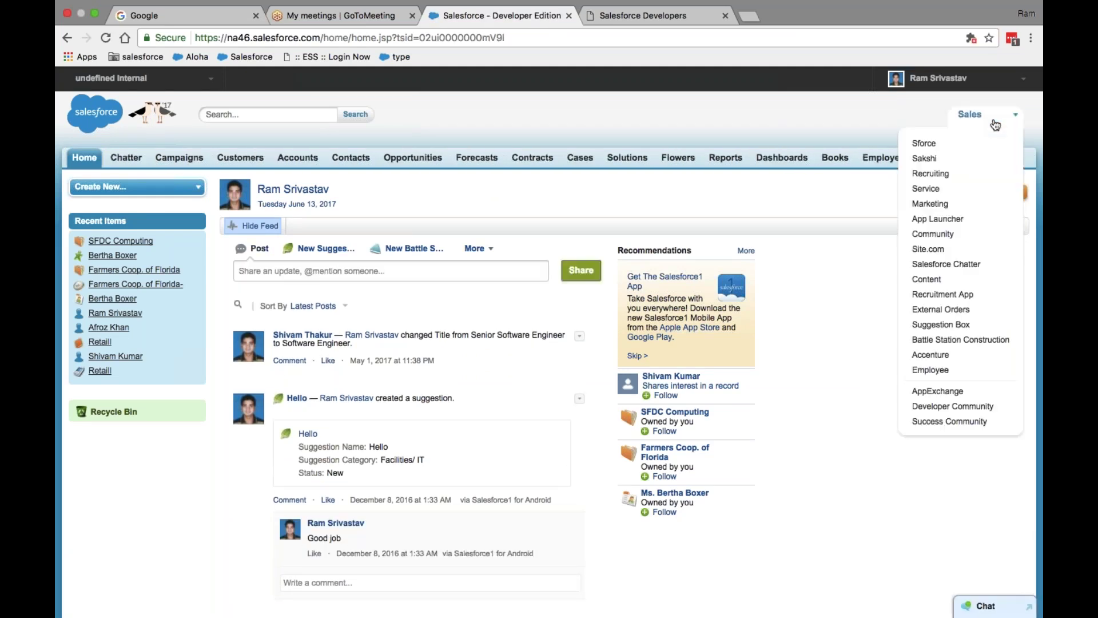
left_click(924, 280)
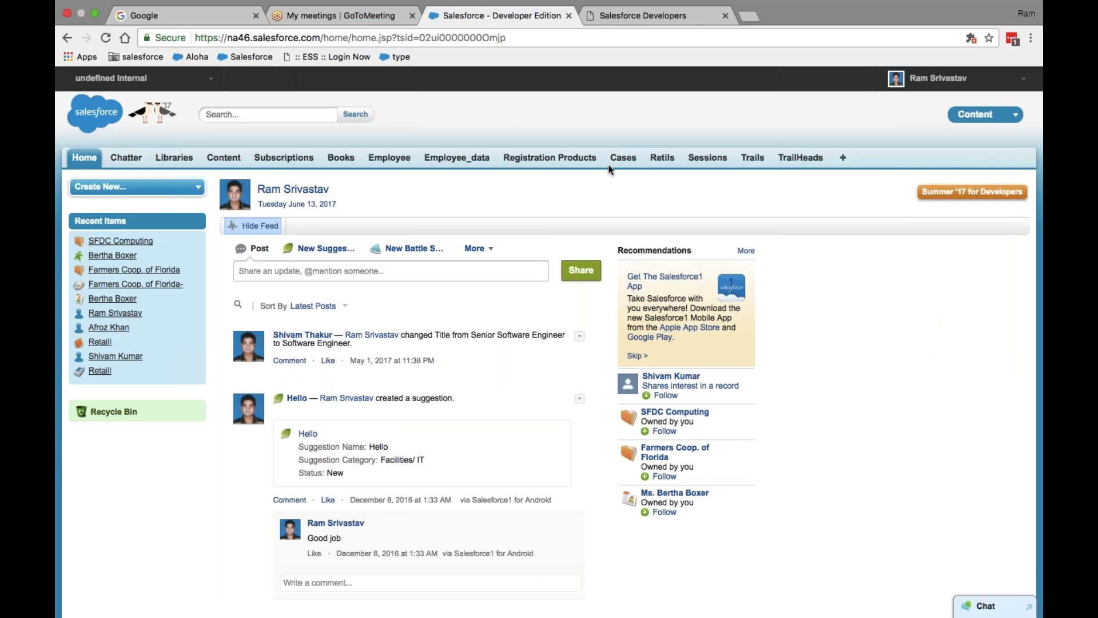
left_click(1013, 117)
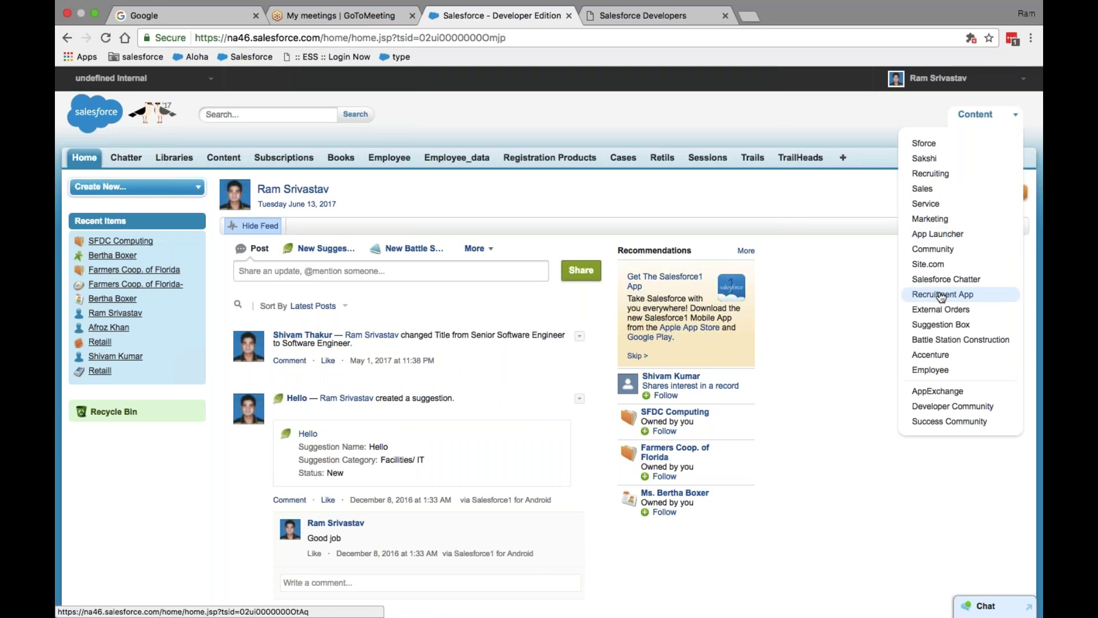
left_click(931, 370)
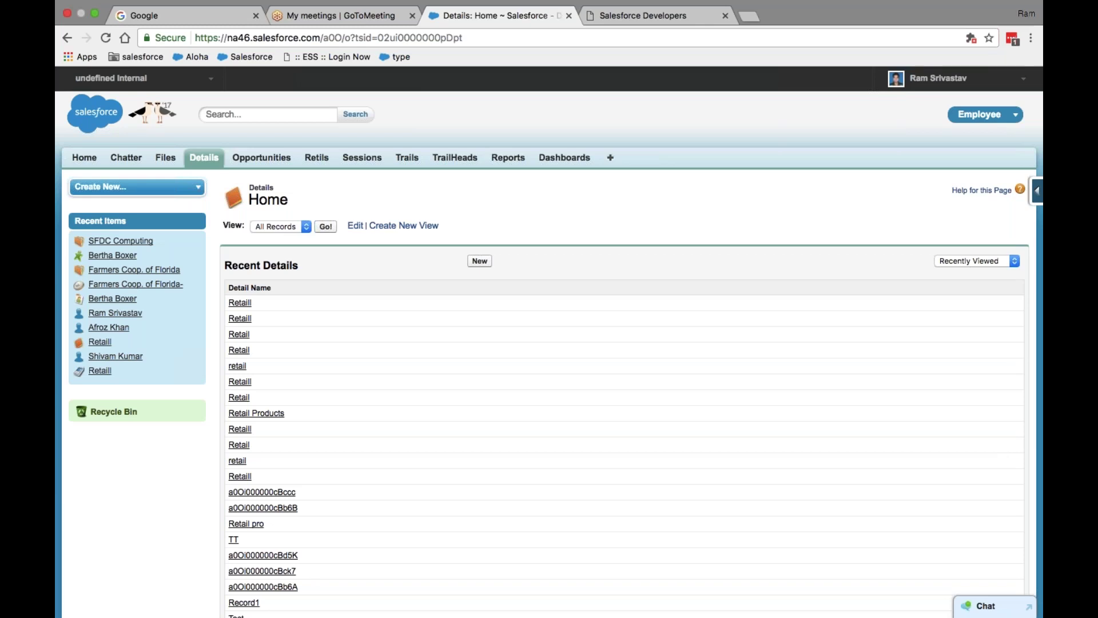
- Switch to the Content app and open the organization's Setup page
left_click(1009, 122)
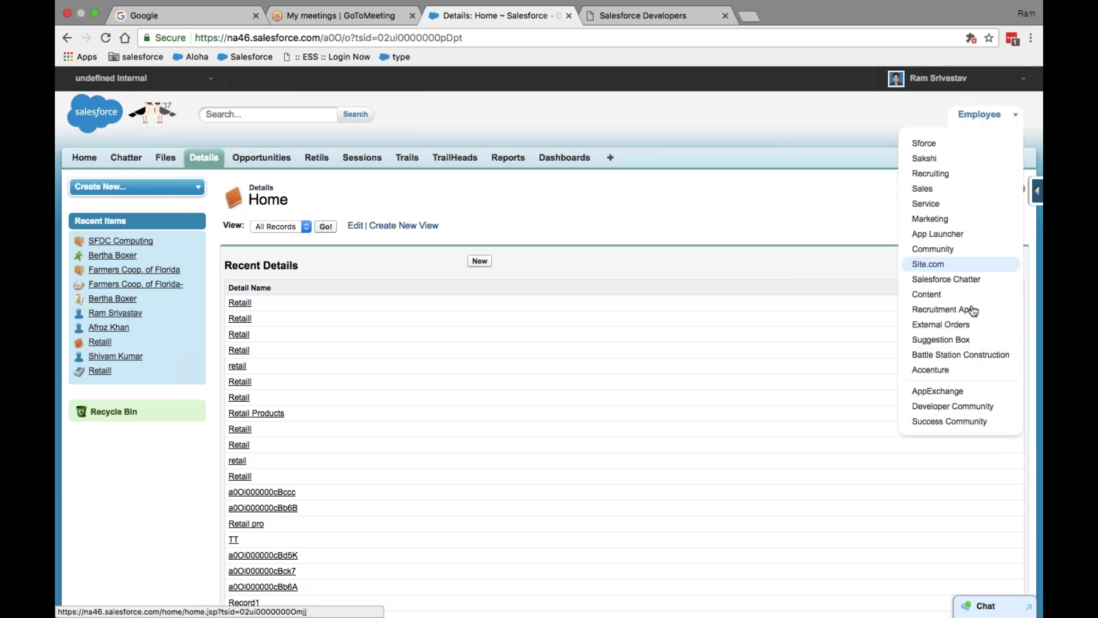
left_click(936, 294)
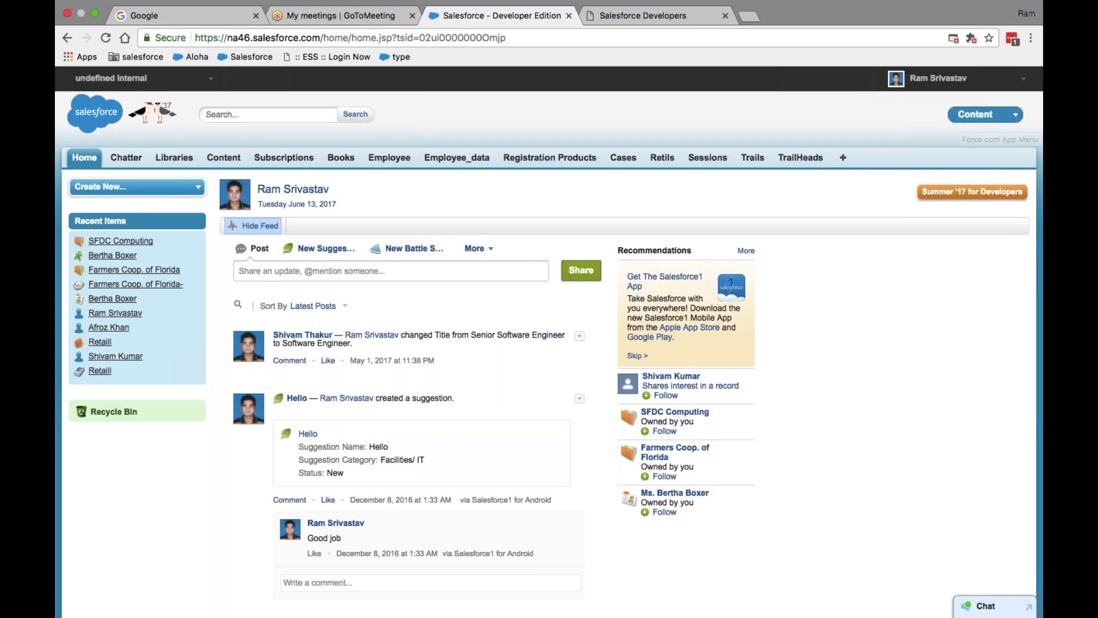
left_click(937, 80)
left_click(900, 125)
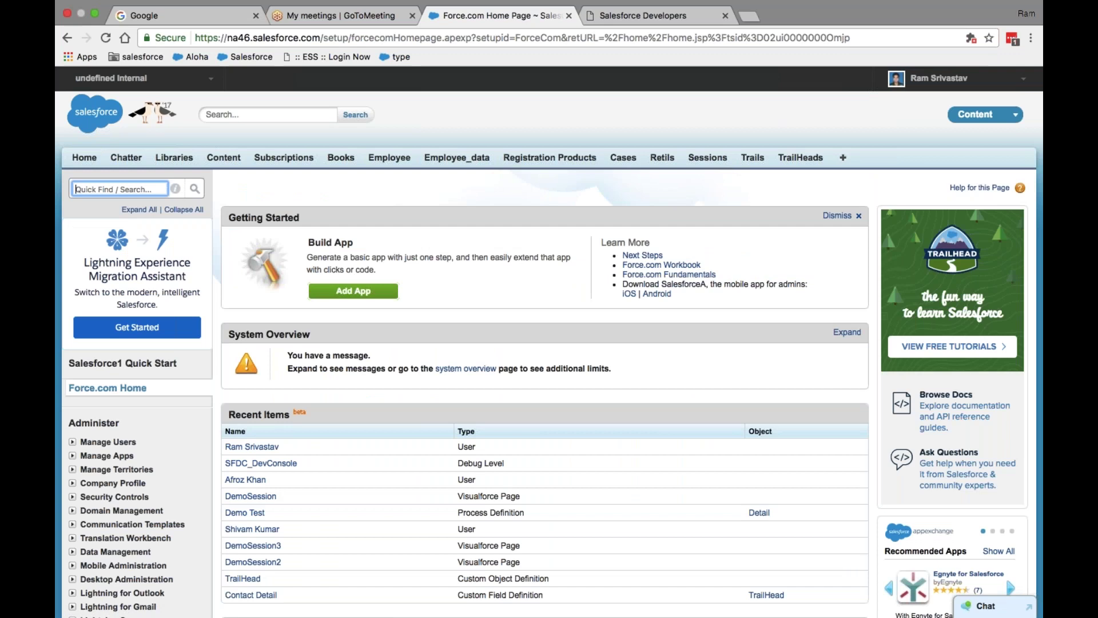
- Search the Setup tree for "app" and clear the search term
type("app")
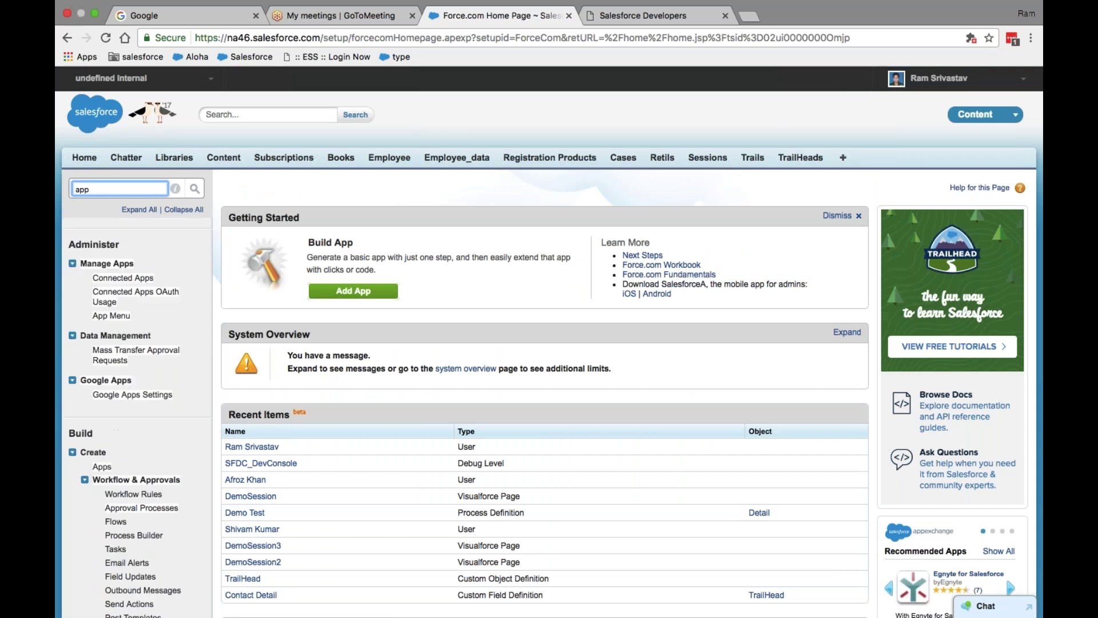
key("BackSpace")
key("BackSpace")
key("BackSpace")
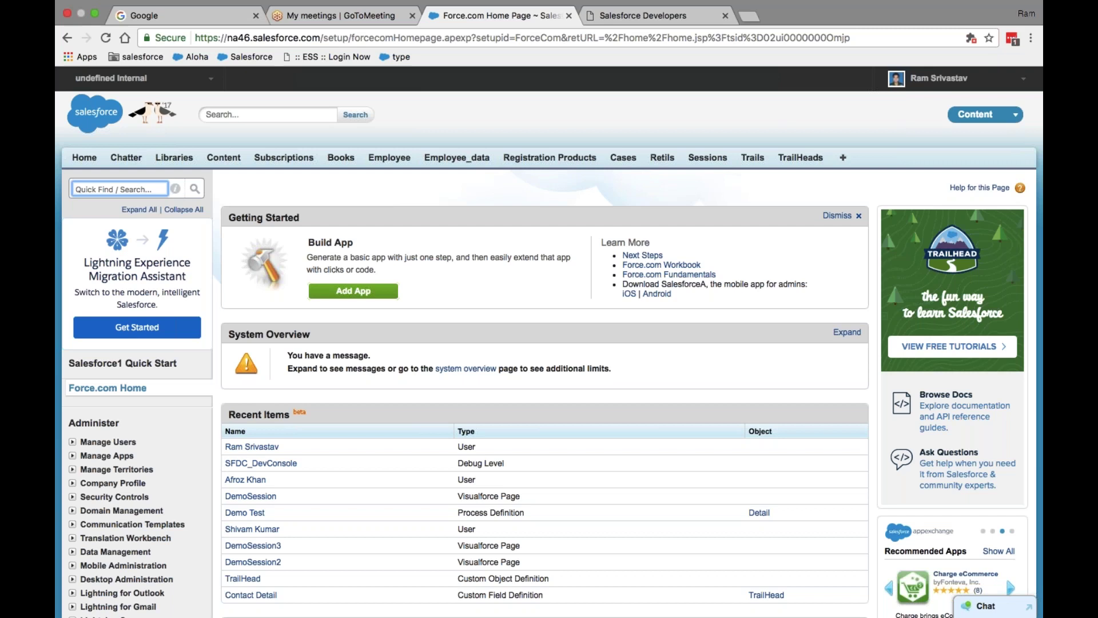
- Look up a person's first name in the organization-wide record search
left_click(205, 117)
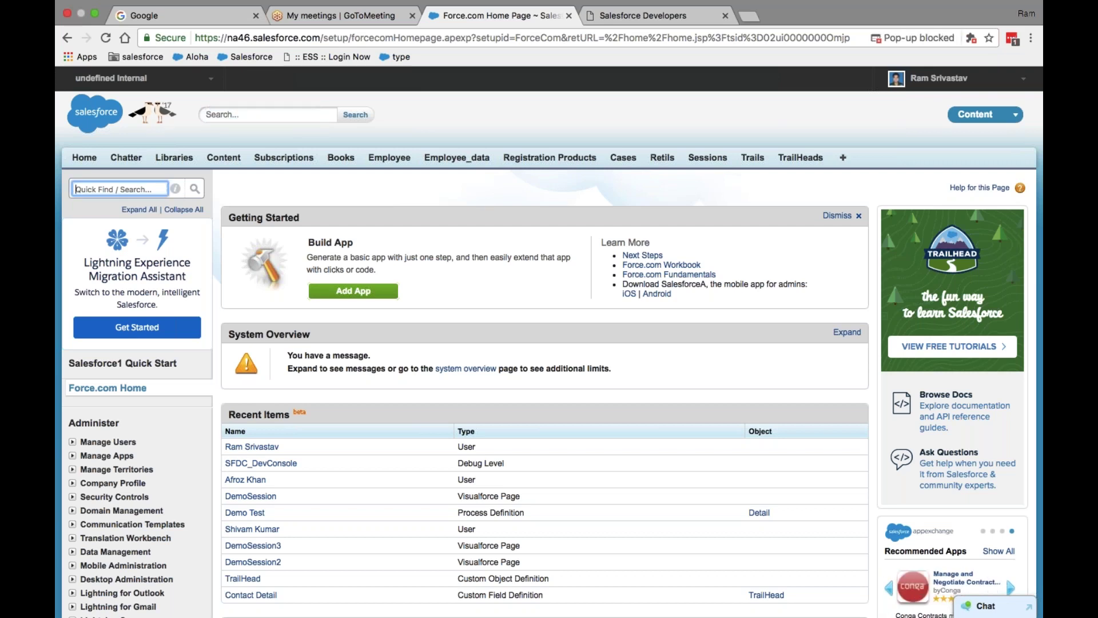
left_click(244, 115)
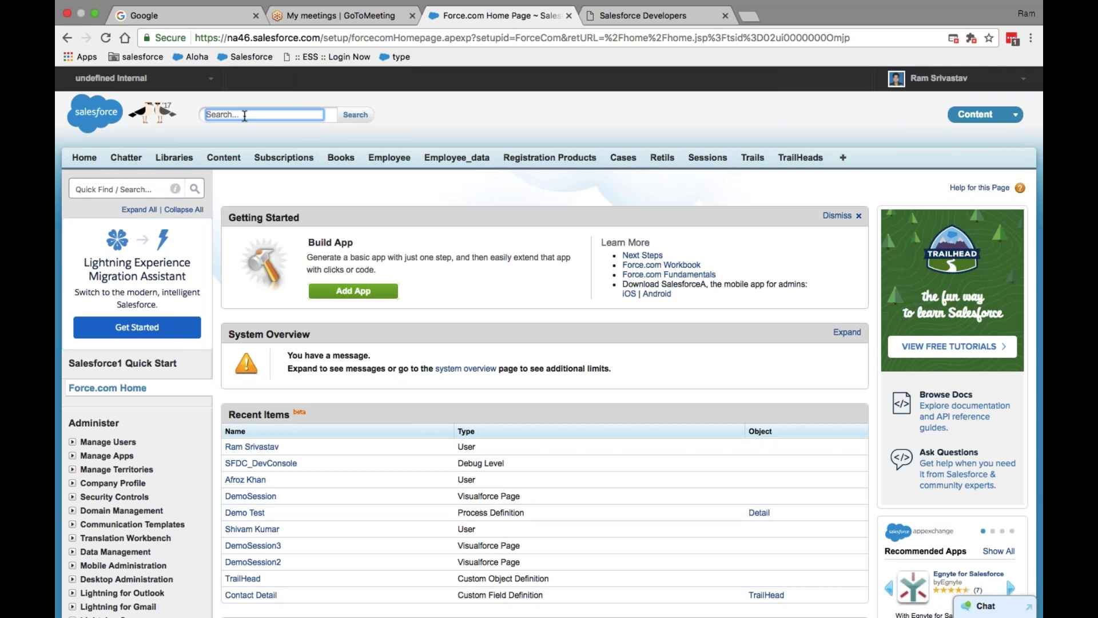
type("ram")
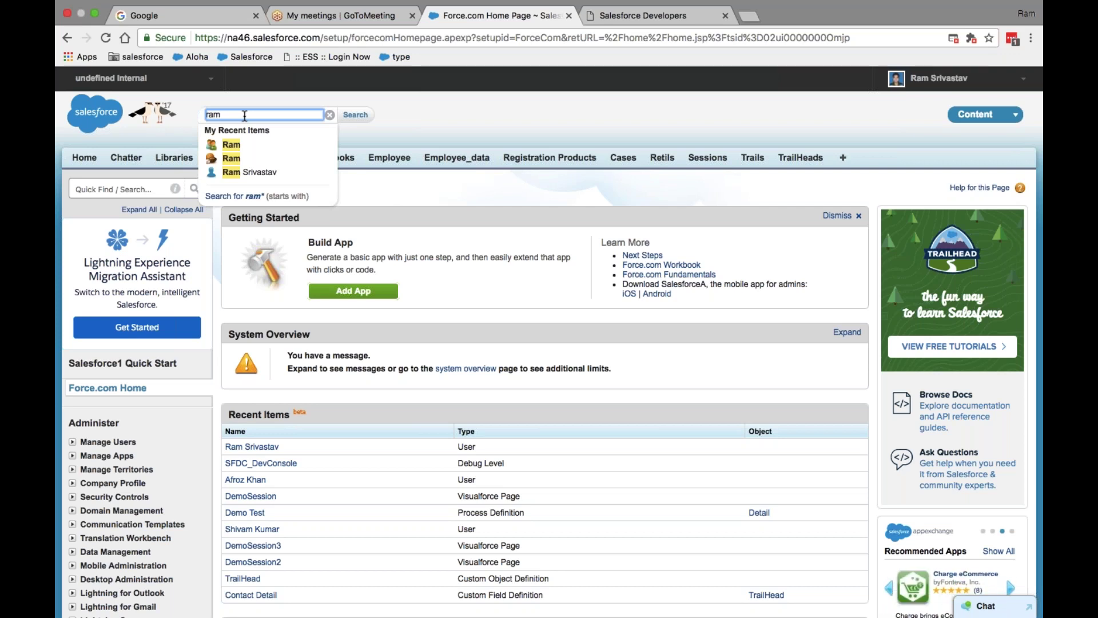
- Compare the record suggestions of the global search with the Setup sections covered by Quick Find
left_click(99, 192)
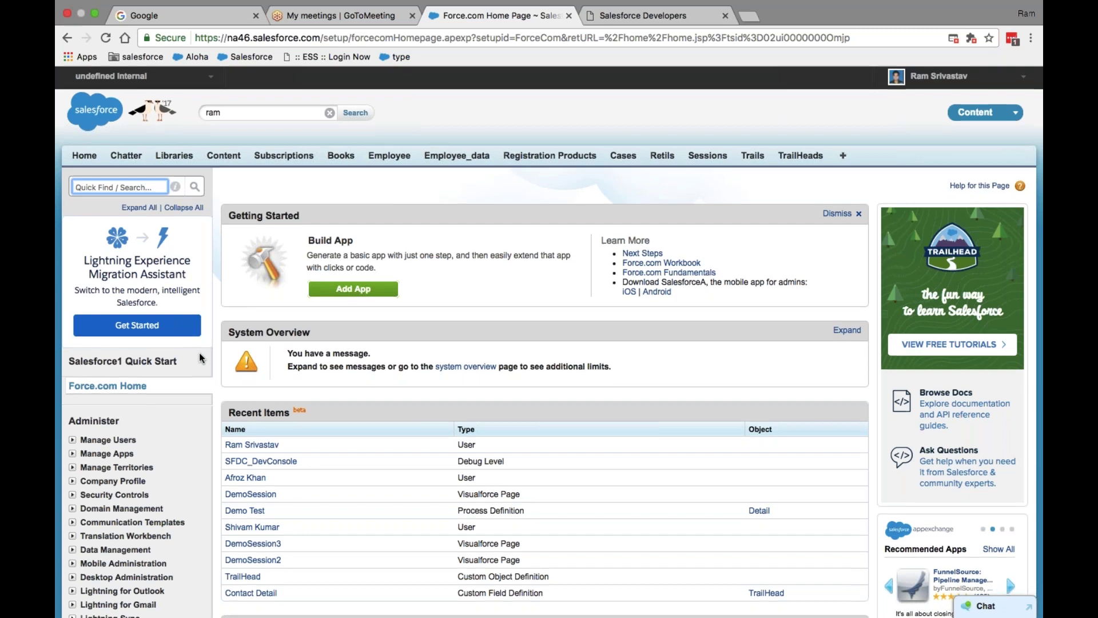
scroll(200, 357, "down", 10)
scroll(199, 358, "up", 10)
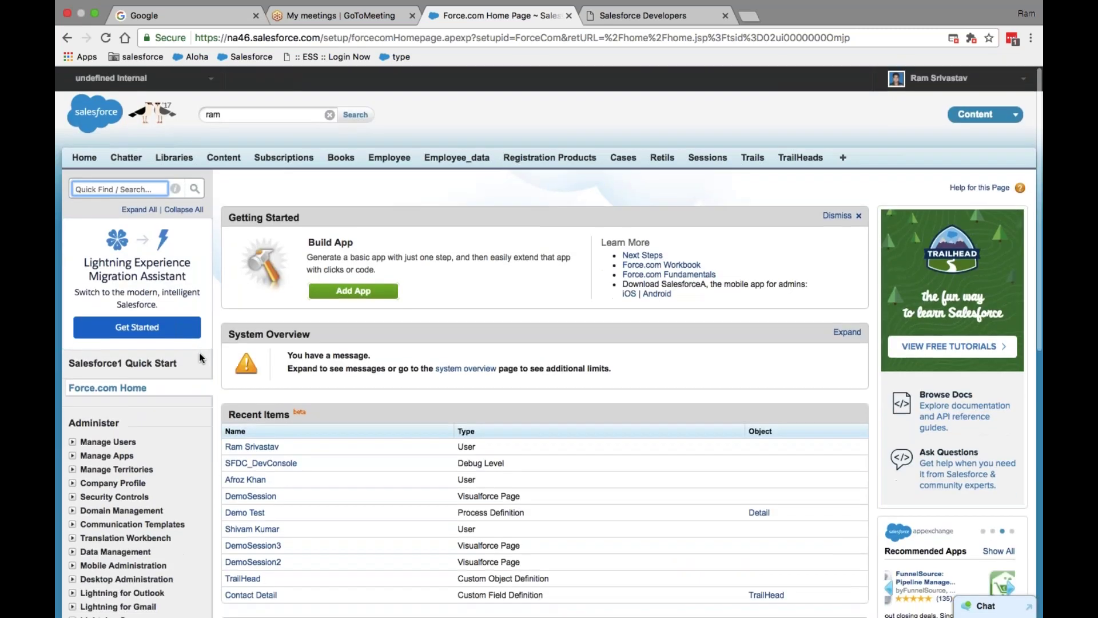
left_click(242, 118)
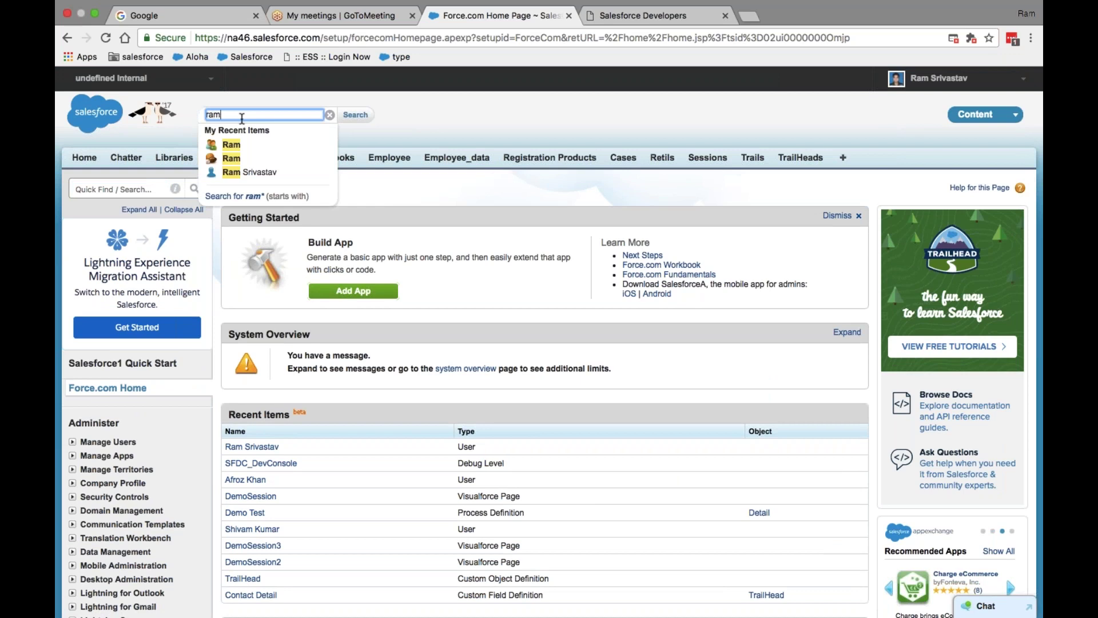
left_click(135, 189)
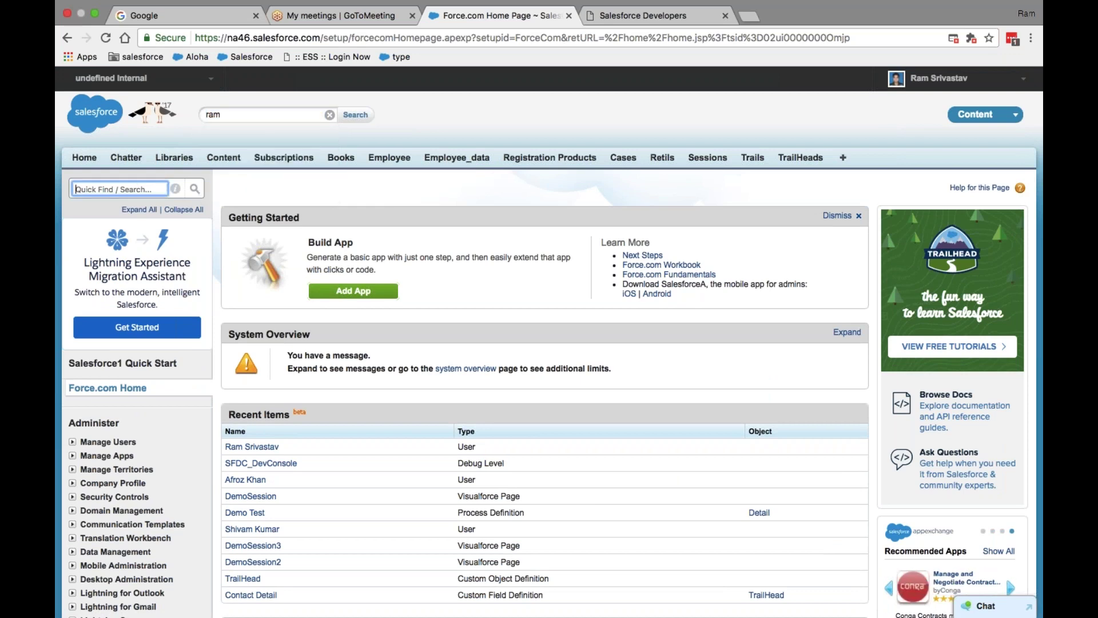
scroll(103, 424, "down", 6)
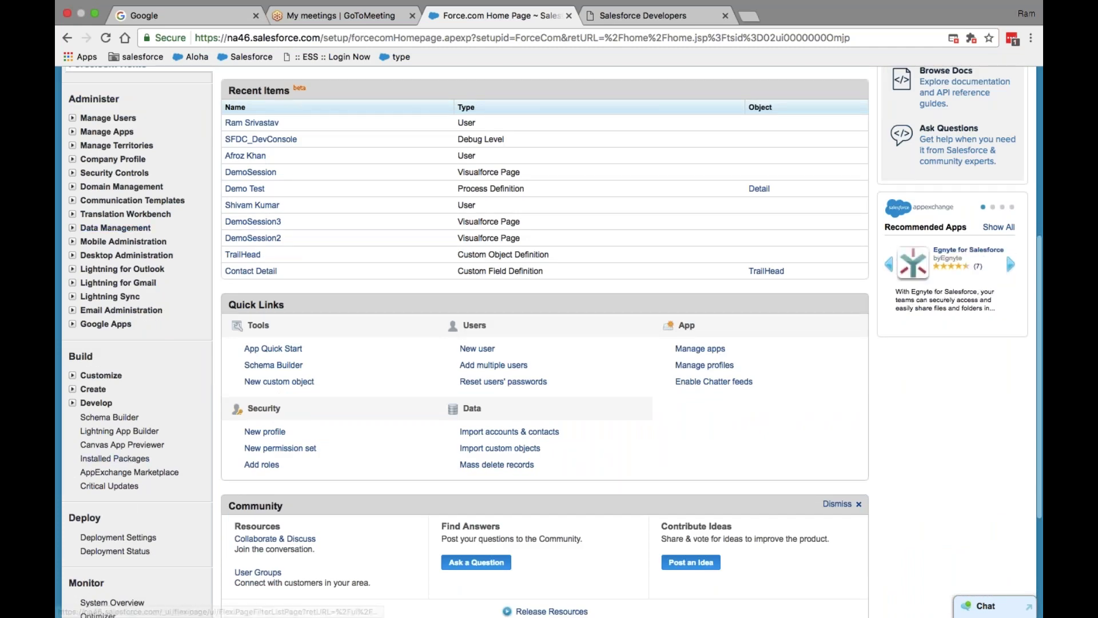
scroll(129, 472, "down", 2)
scroll(130, 472, "up", 3)
- Show the global search suggestions for the person's first name again and clear the search term
type("ram")
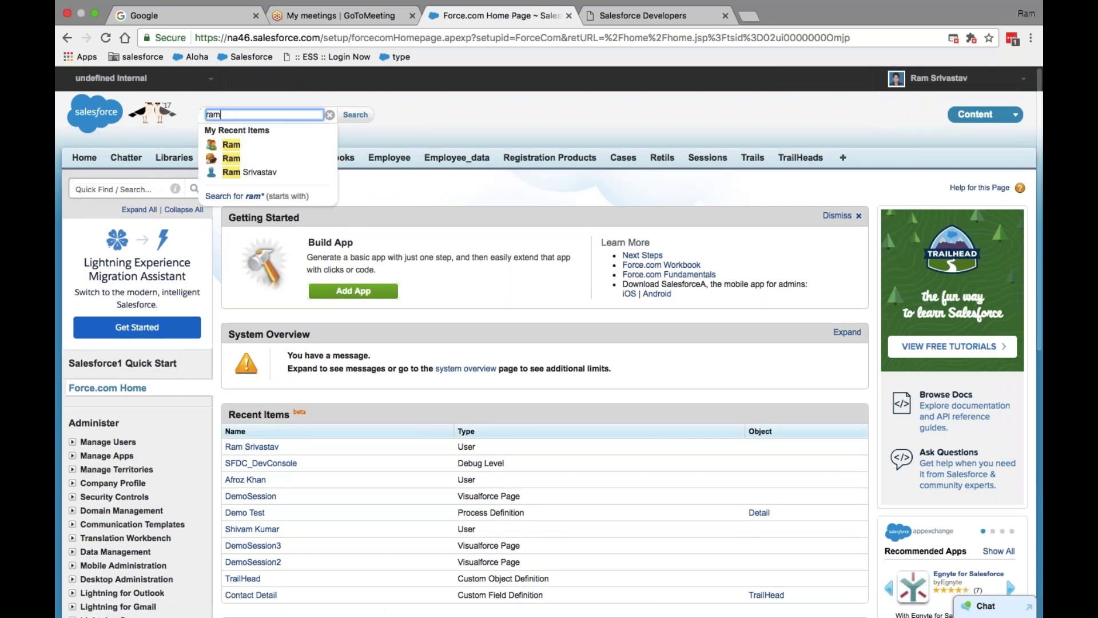
key("BackSpace")
key("BackSpace")
key("BackSpace")
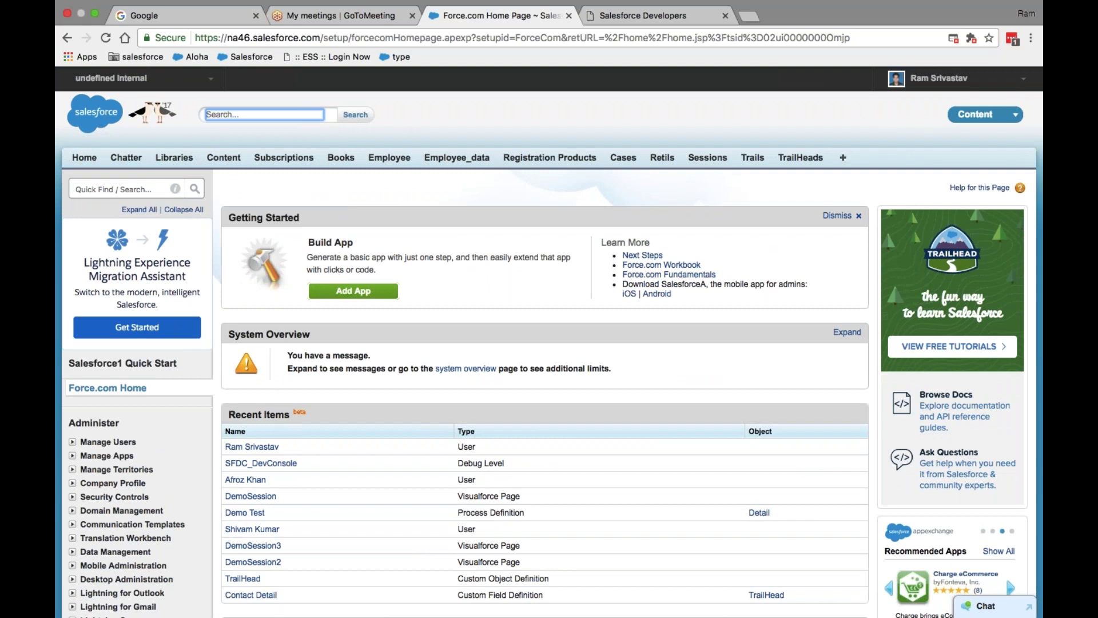
left_click(119, 189)
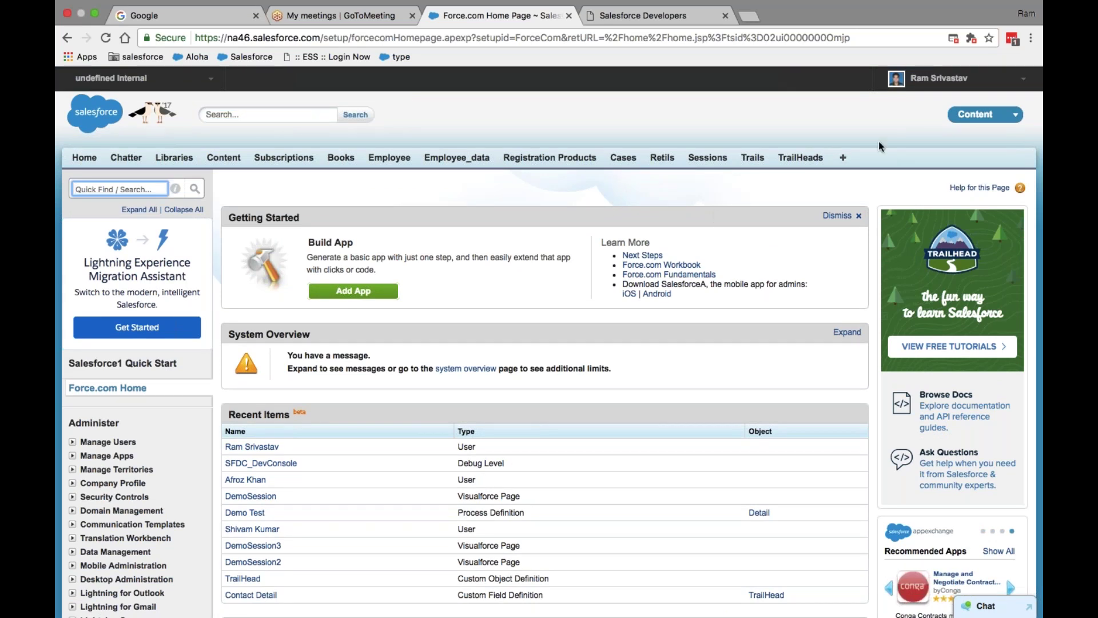
- Review the available apps and scan the Administer and Build sections of the Setup tree
left_click(1008, 120)
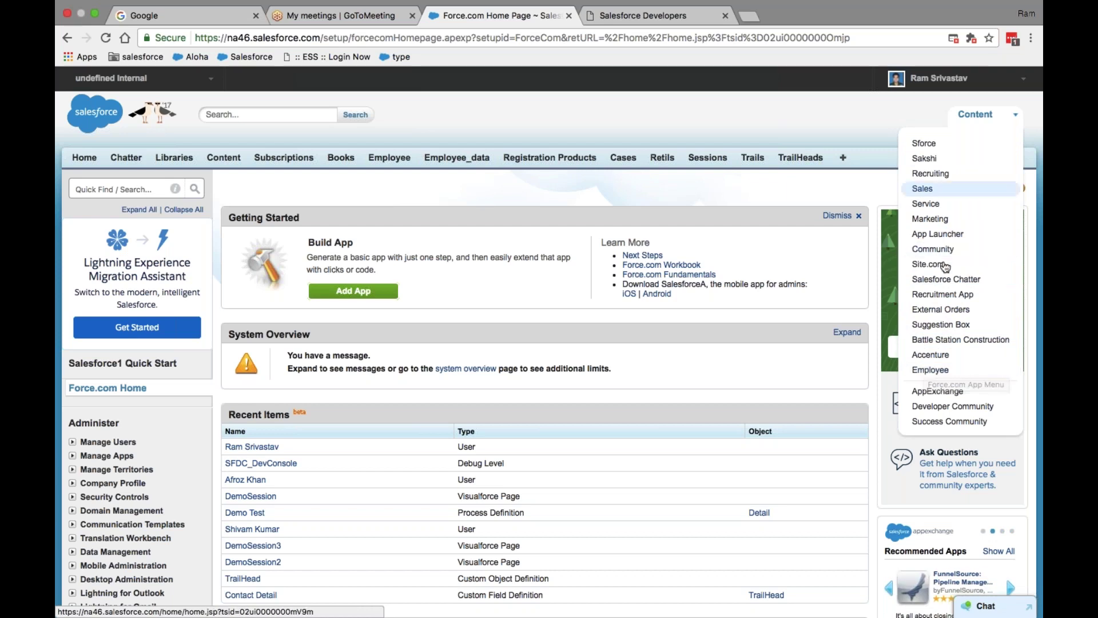
left_click(105, 189)
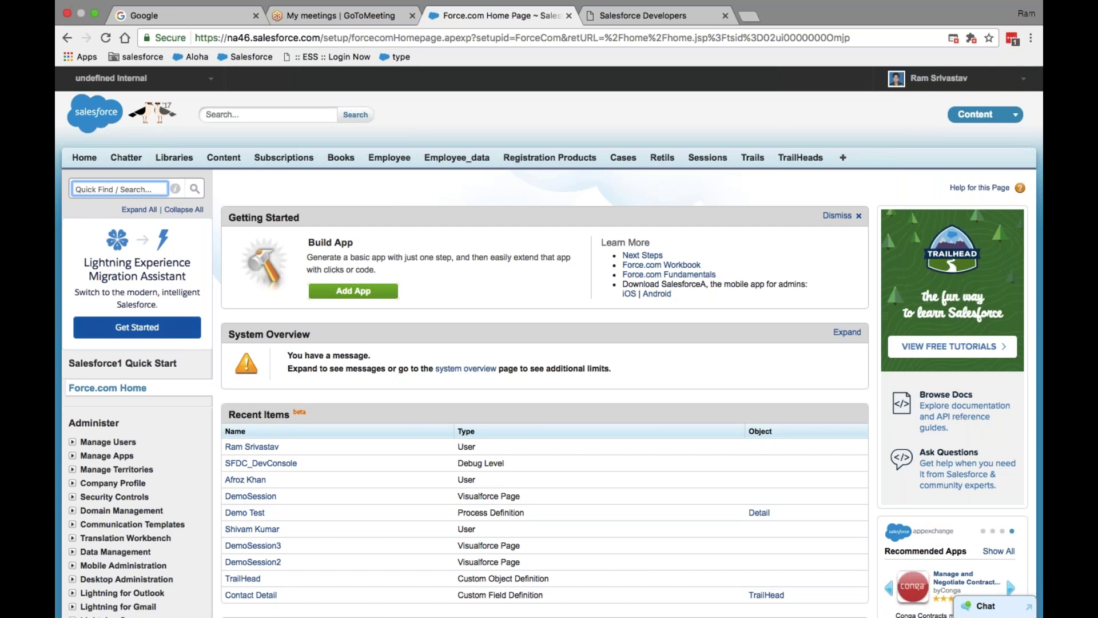
scroll(109, 334, "down", 10)
scroll(109, 334, "up", 10)
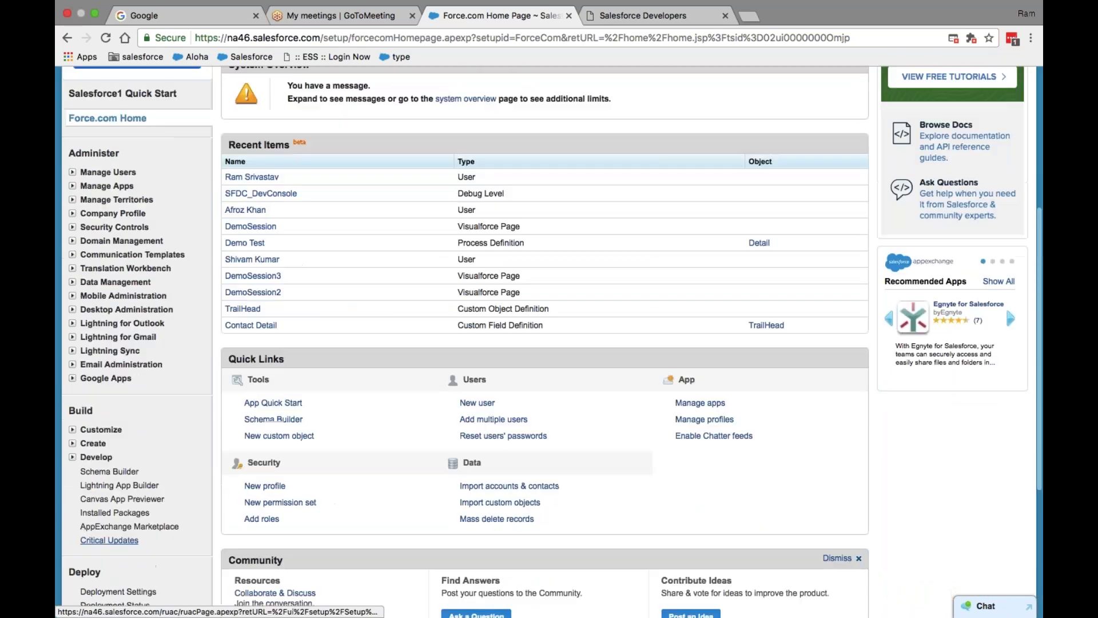
- Open the Apps page under Create in the Build section of Setup and review its lists of apps, subtab apps and connected apps
scroll(108, 334, "down", 11)
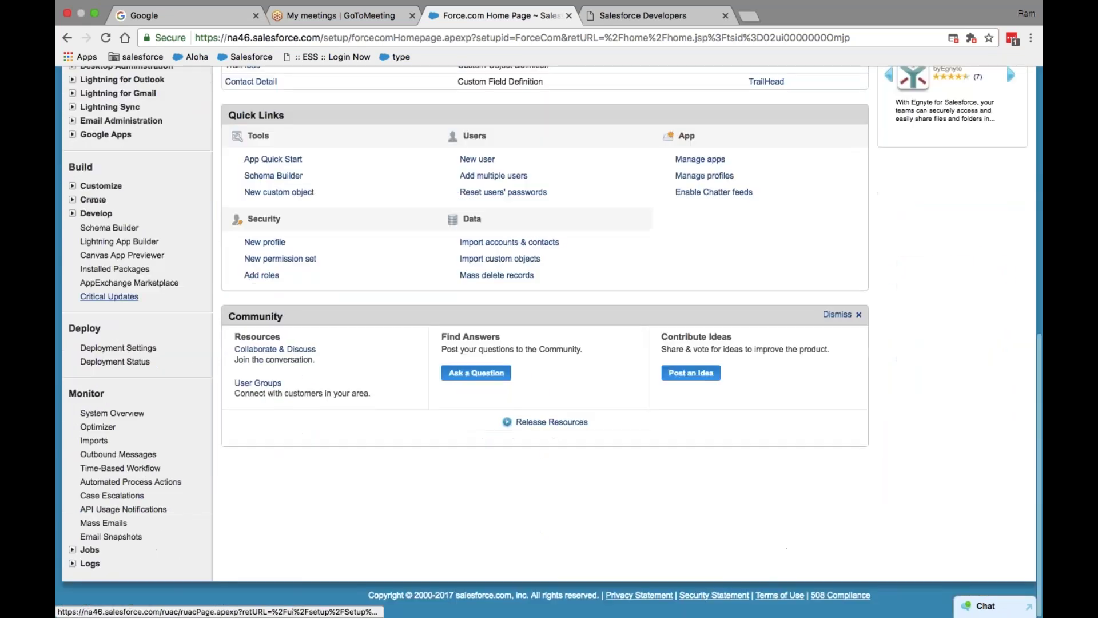
left_click(72, 187)
left_click(72, 186)
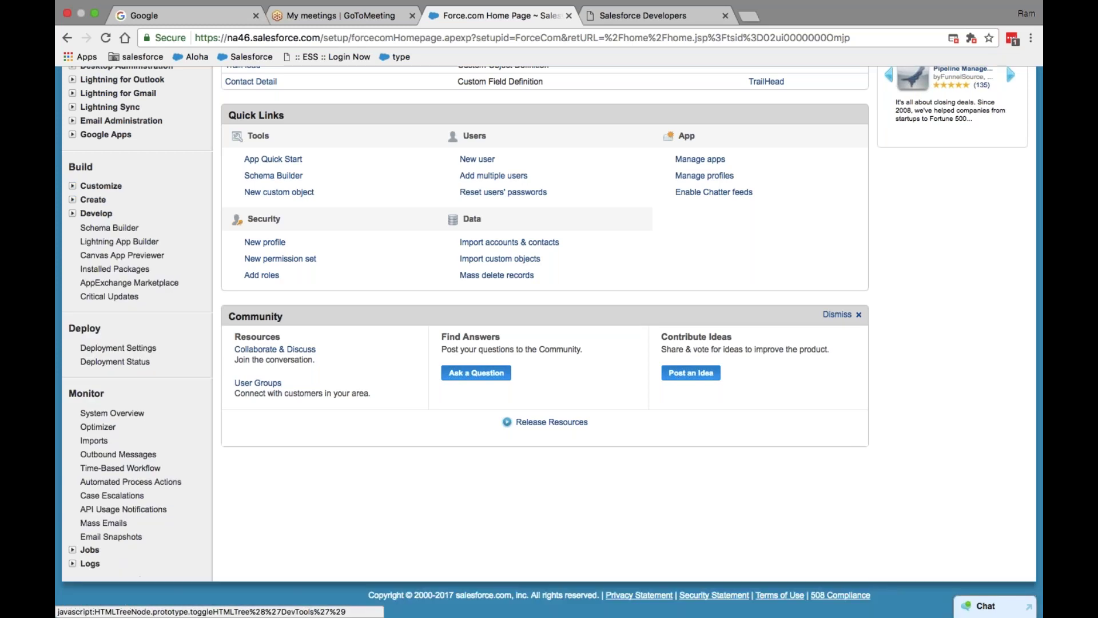
left_click(72, 200)
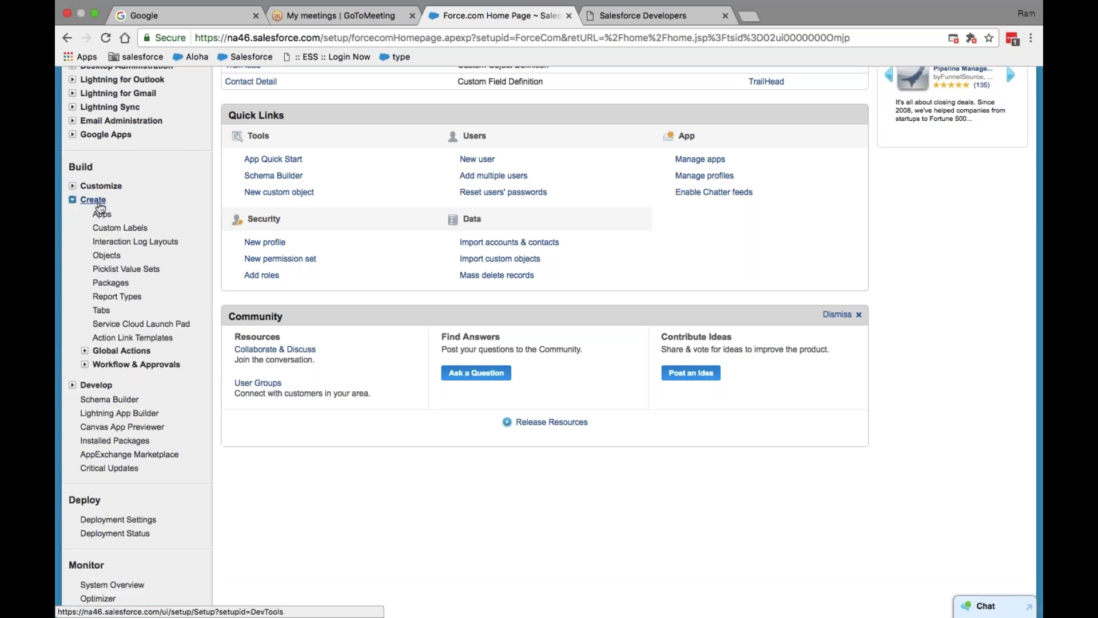
left_click(103, 216)
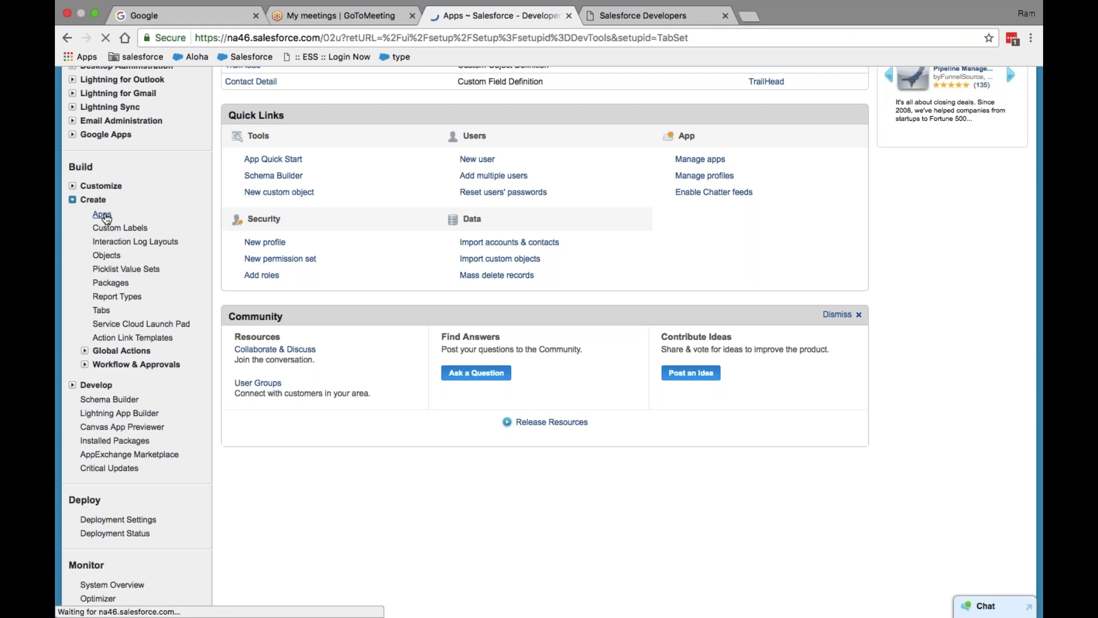
scroll(109, 269, "down", 5)
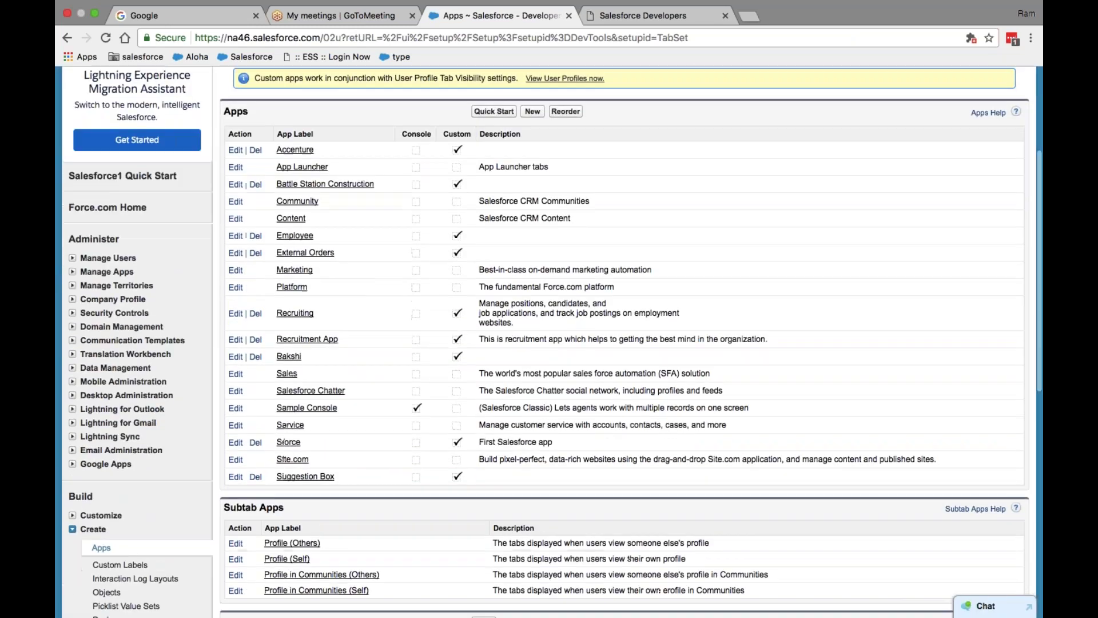
scroll(107, 93, "down", 3)
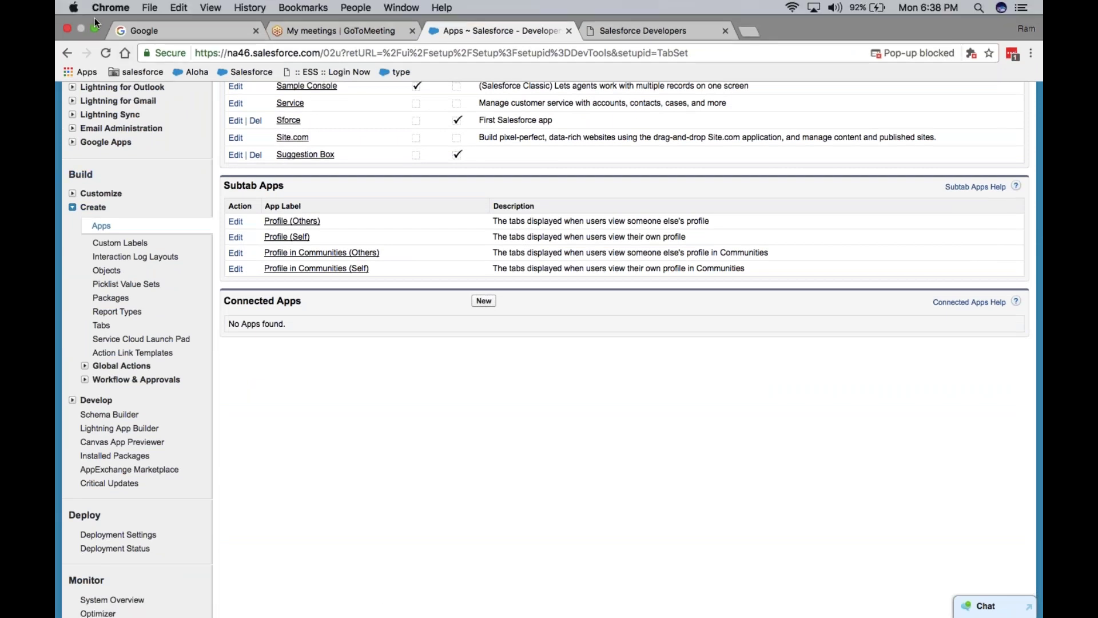
- Take Chrome out of full screen and minimize it along with the PowerPoint presentation window
left_click(96, 29)
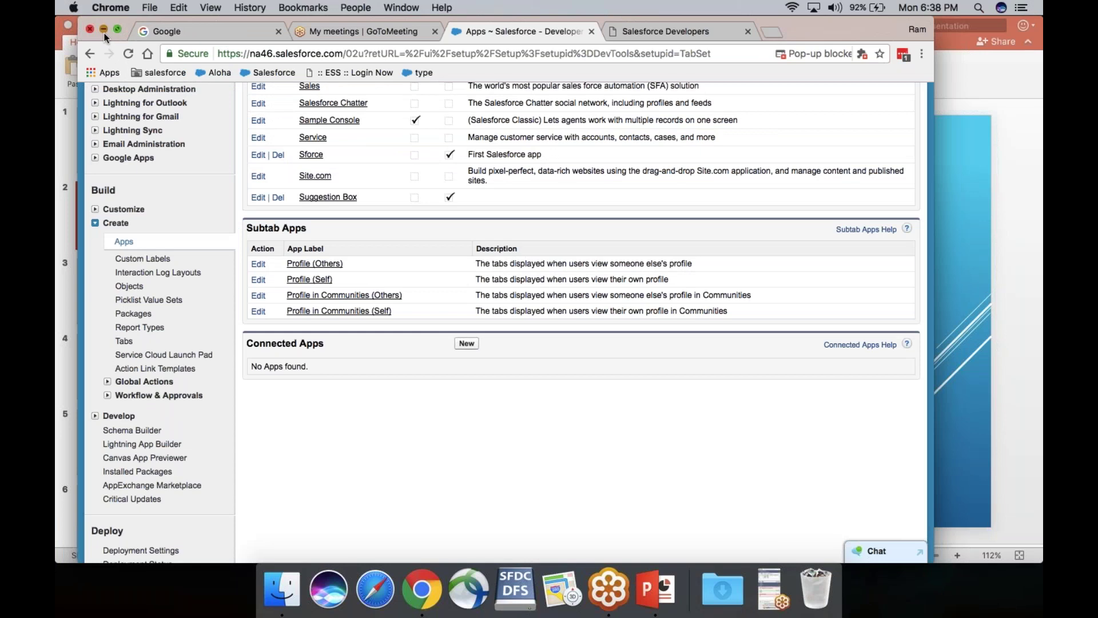
left_click(103, 29)
left_click(83, 25)
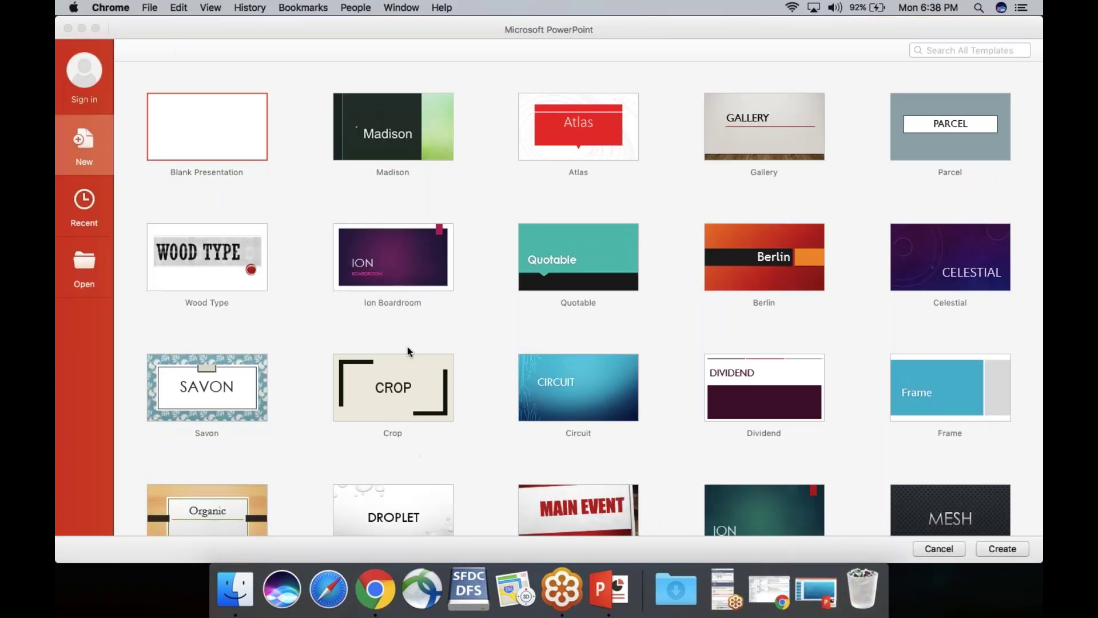
- Minimize the PowerPoint template gallery and open SFDC Contant.docx from the SFDC folder on the desktop
left_click(83, 28)
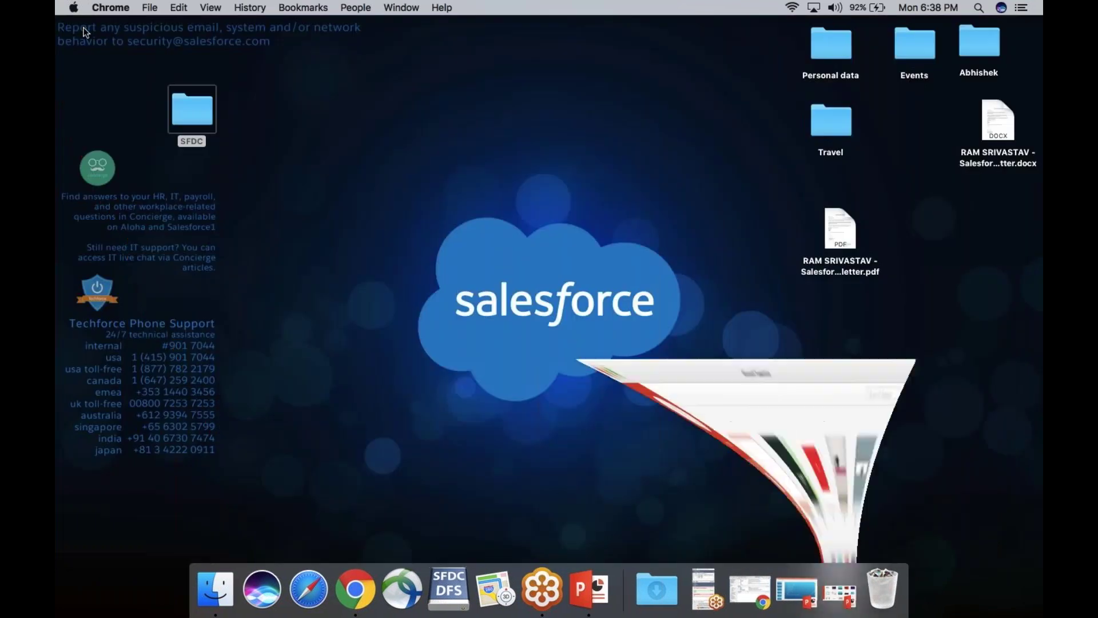
left_click(210, 112)
double_click(210, 110)
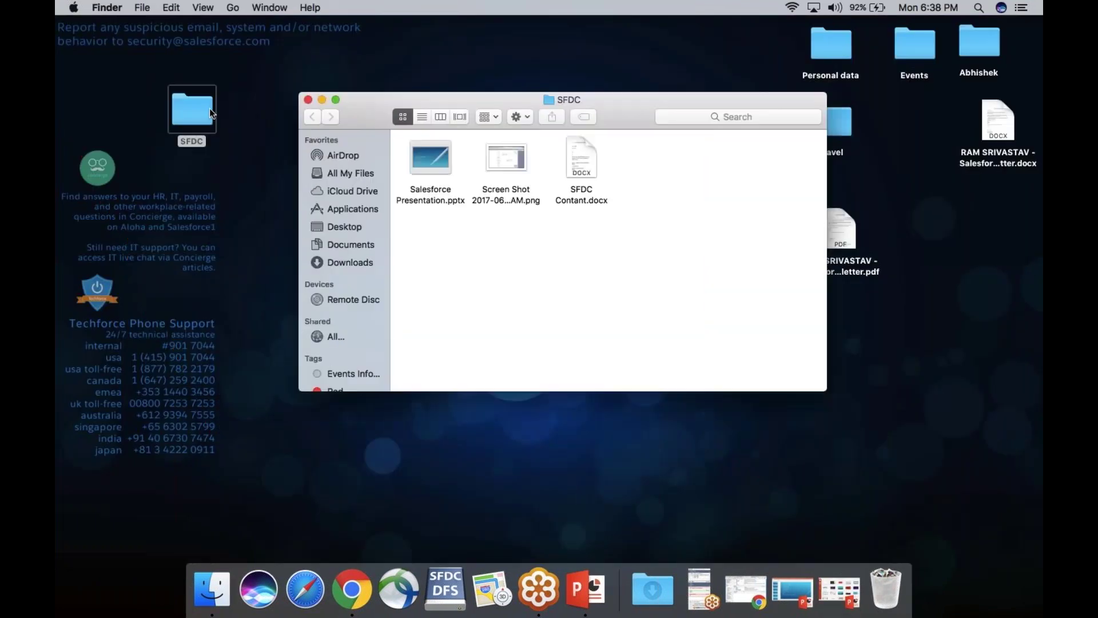
double_click(580, 149)
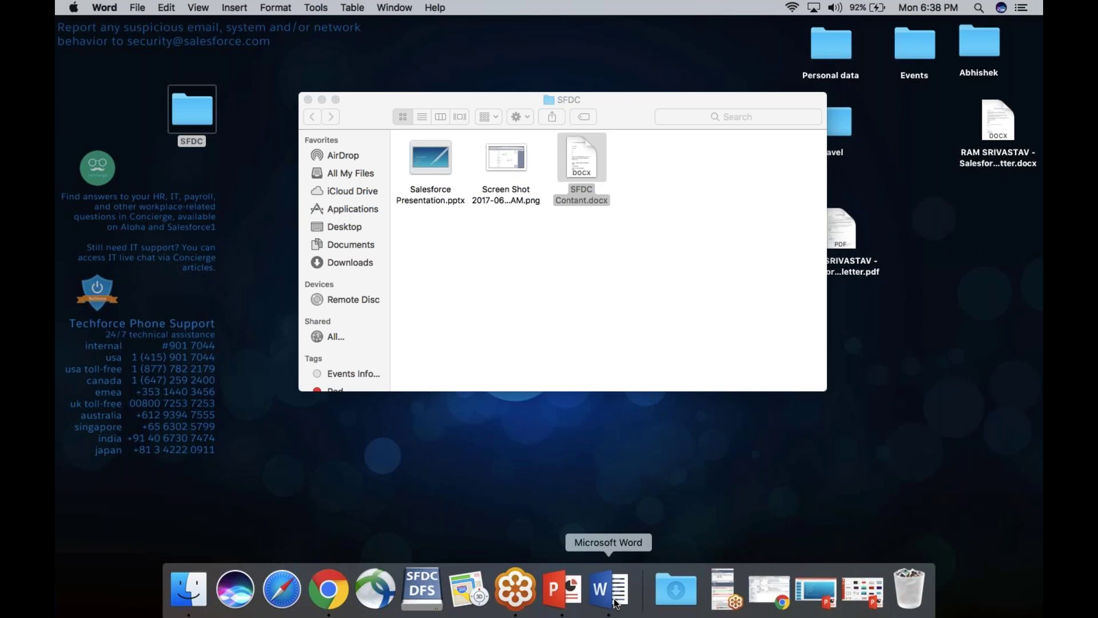
left_click(243, 272)
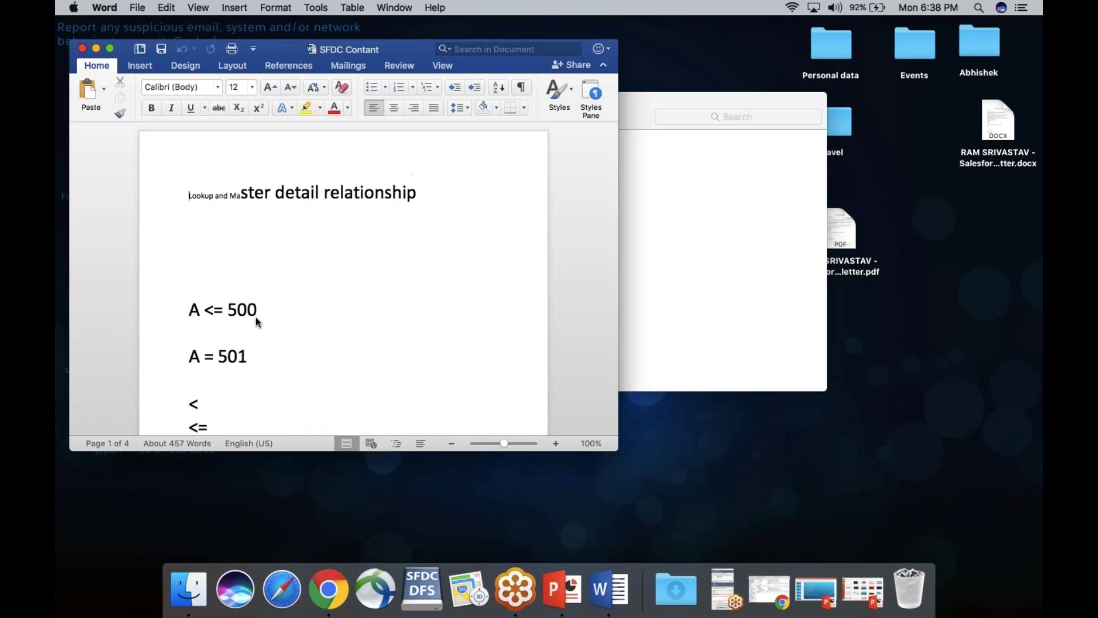
- Add the text "Build ->" below the "3*3 Matrix" line at the end of the document, leaving one blank line between
scroll(316, 339, "down", 20)
scroll(316, 338, "up", 2)
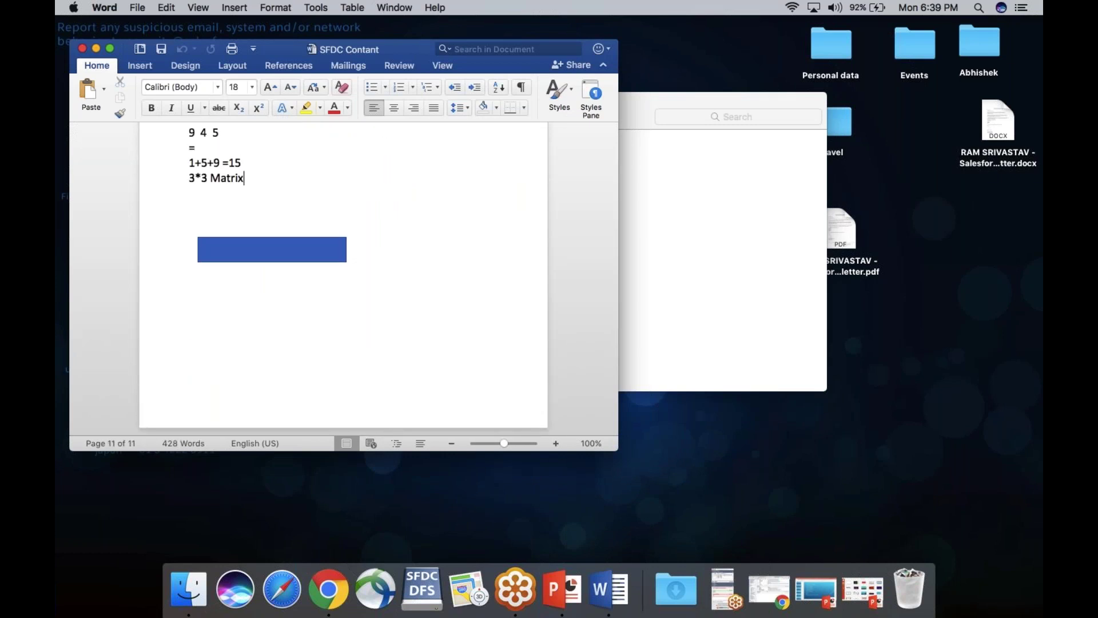
key("Return")
key("Return")
type("B")
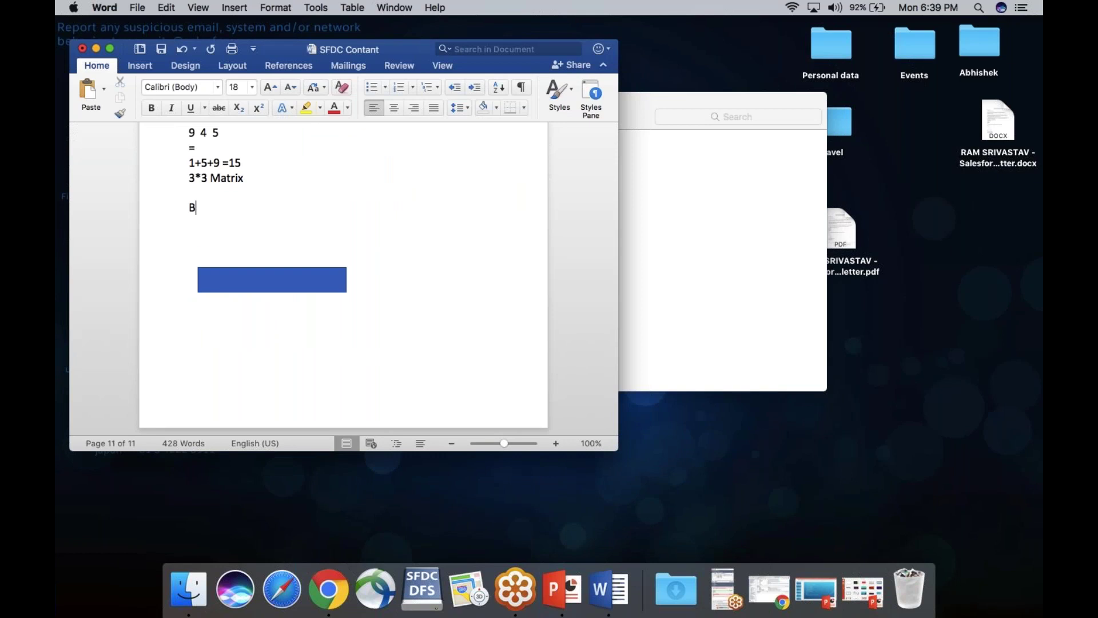
type("uild ->")
- Check the Setup path in Chrome and complete the "Build ->" line in Word with "Create ->Apps"
key("super+Tab")
key("super+Tab")
left_click(264, 196)
left_click(329, 589)
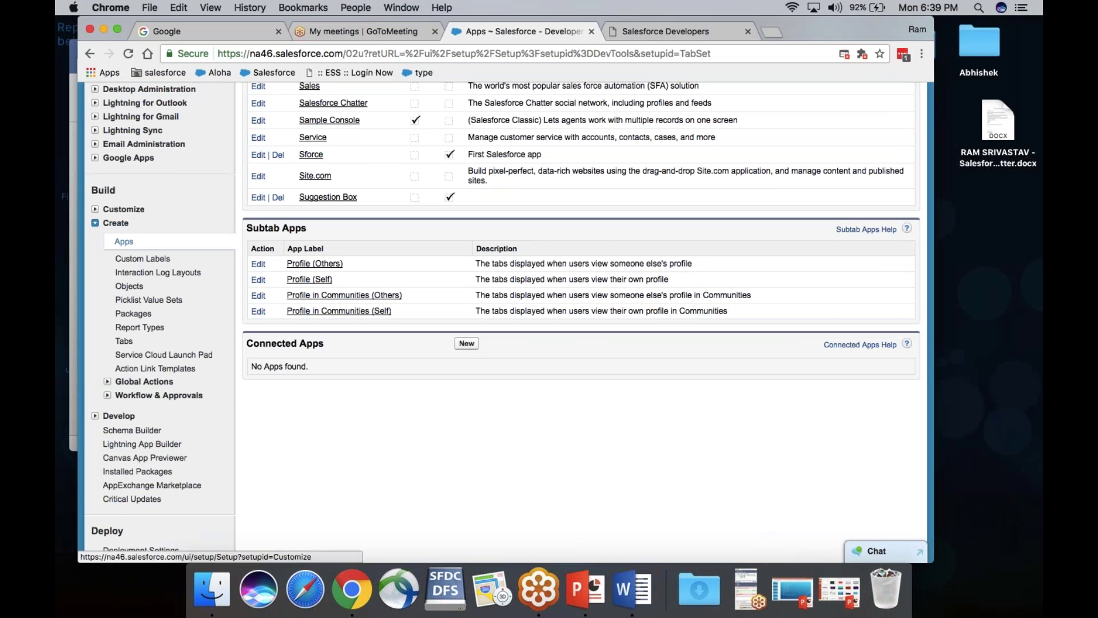
key("super+Tab")
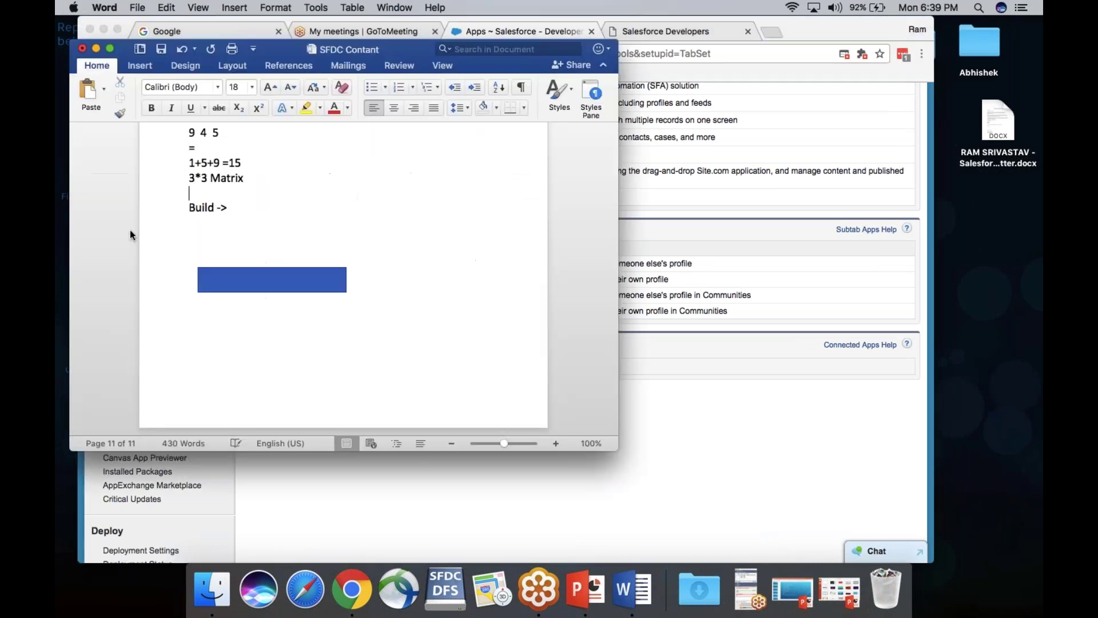
left_click(246, 203)
type("Create ->Apps")
- Switch to Chrome, reload the Apps page under Create in Setup, and make the browser full screen
left_click(352, 589)
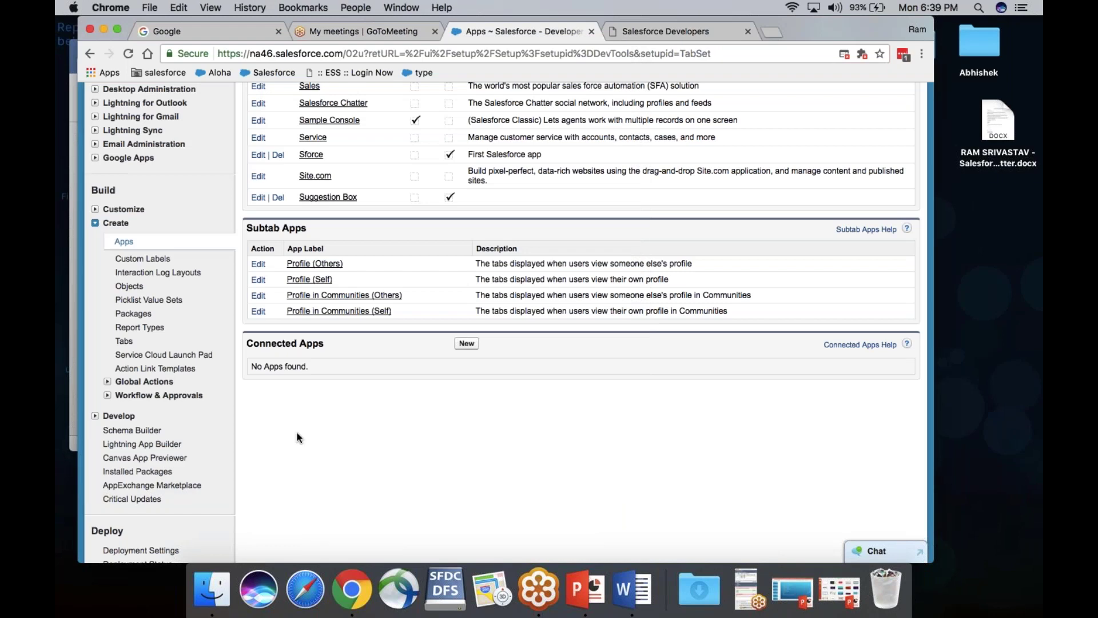
left_click(124, 242)
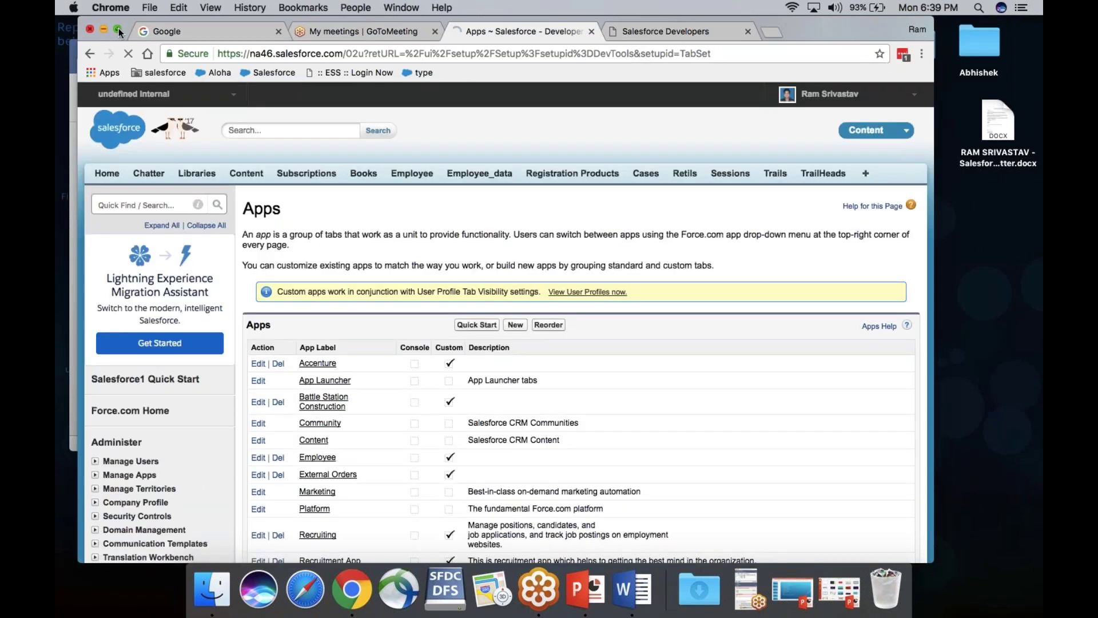
left_click(117, 30)
- Review the Apps page, looking through the lists of apps, subtab apps and connected apps
scroll(402, 193, "down", 3)
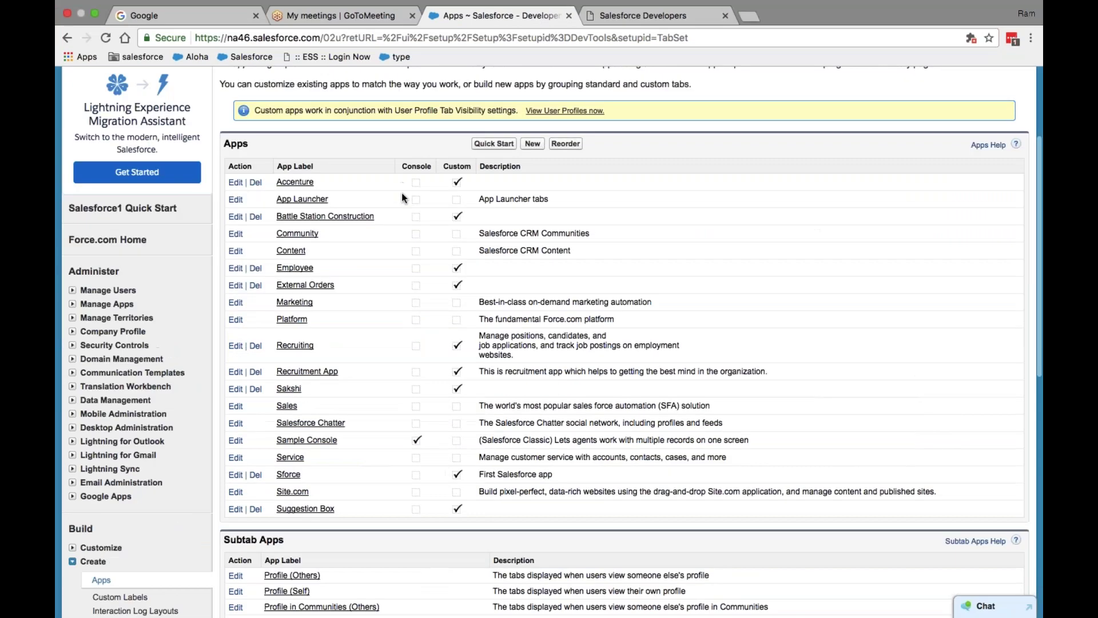
scroll(402, 194, "down", 2)
scroll(402, 193, "up", 3)
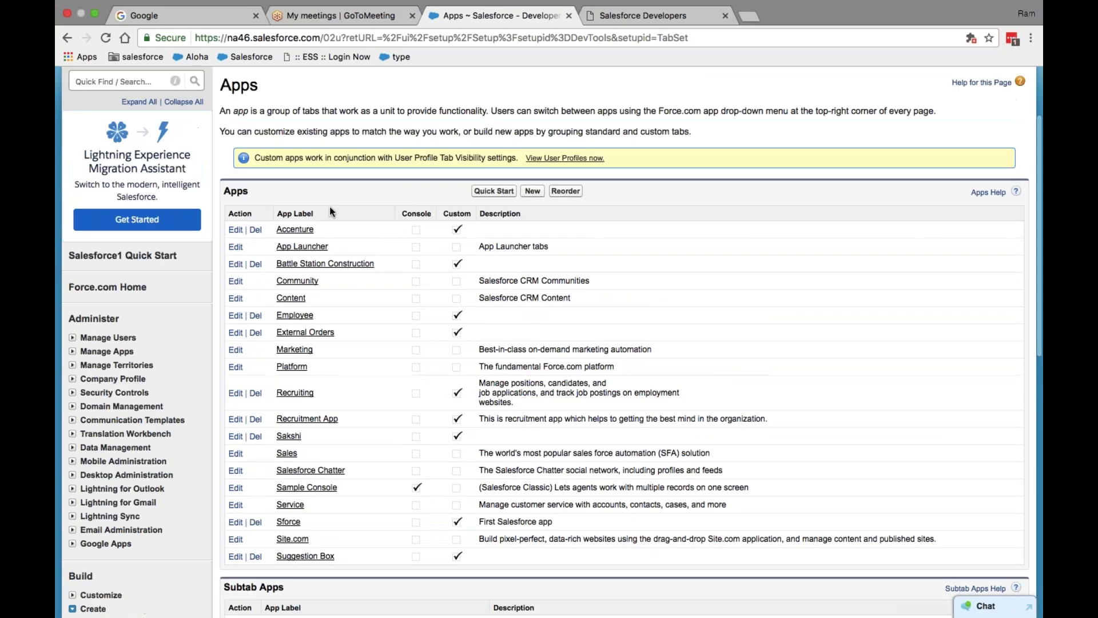
scroll(312, 255, "down", 2)
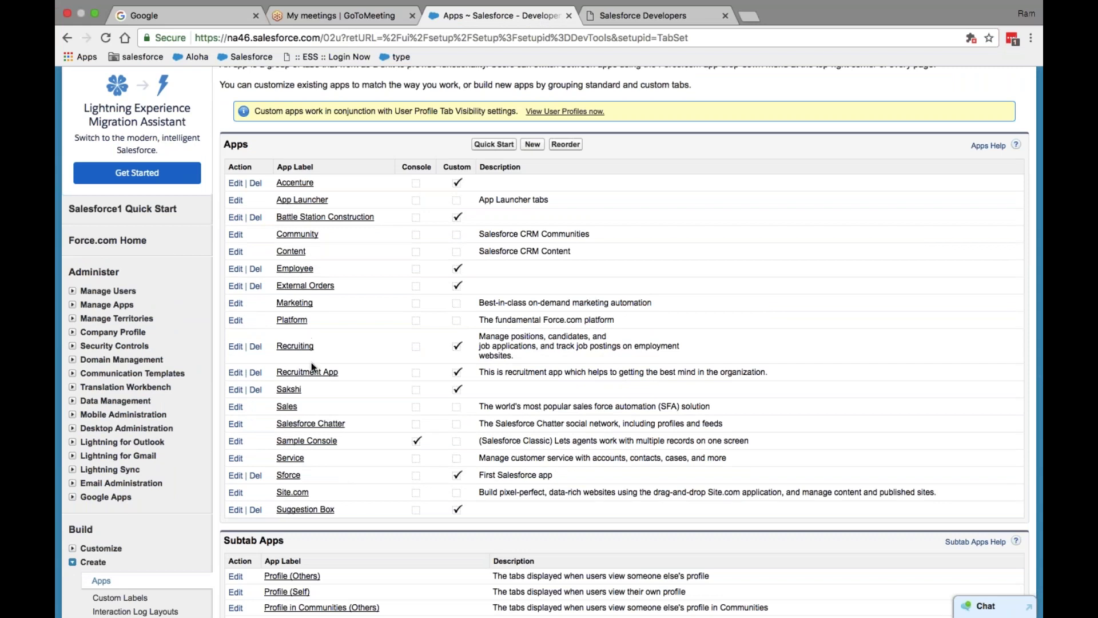
scroll(319, 438, "down", 10)
scroll(320, 438, "down", 4)
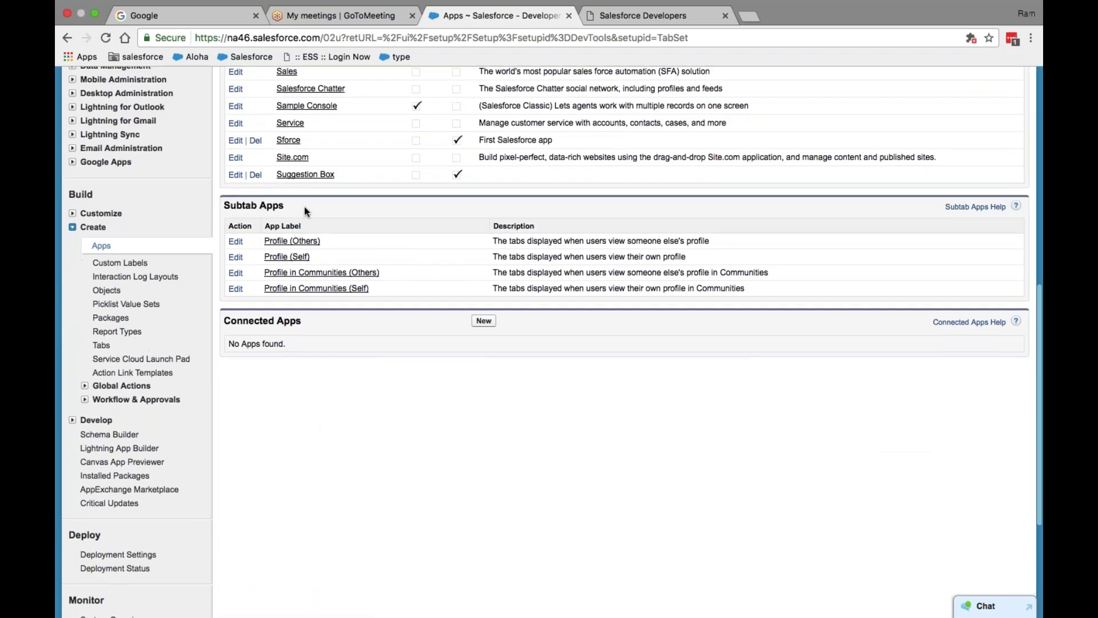
scroll(349, 334, "down", 4)
scroll(349, 335, "up", 20)
scroll(348, 334, "down", 6)
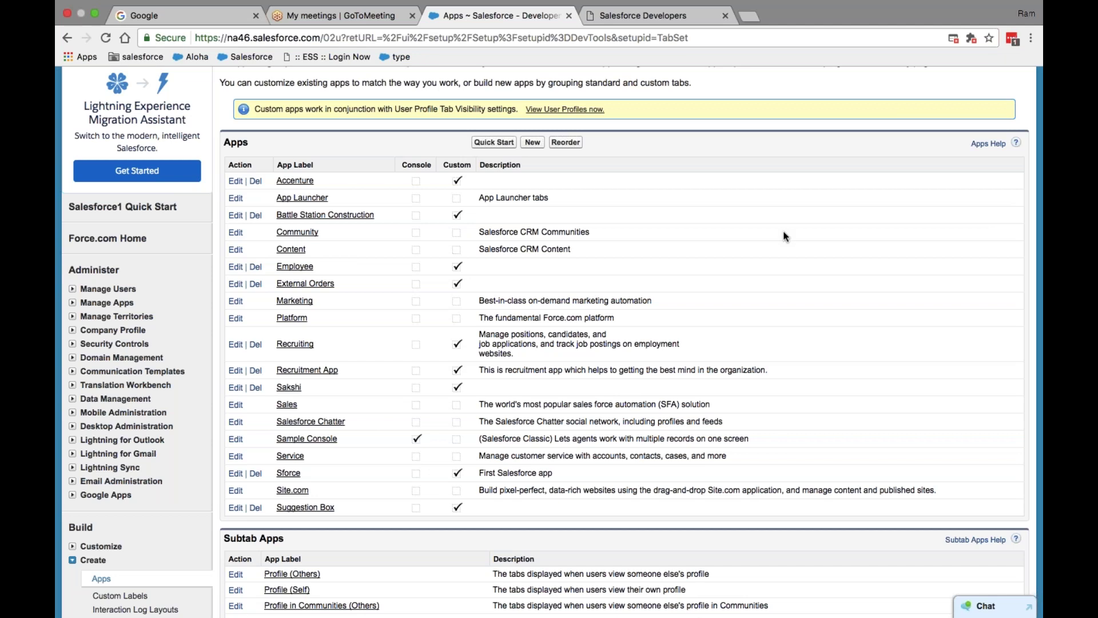
scroll(785, 233, "up", 5)
- Show the app menu's list of apps twice and compare its order with the Apps page
left_click(1006, 117)
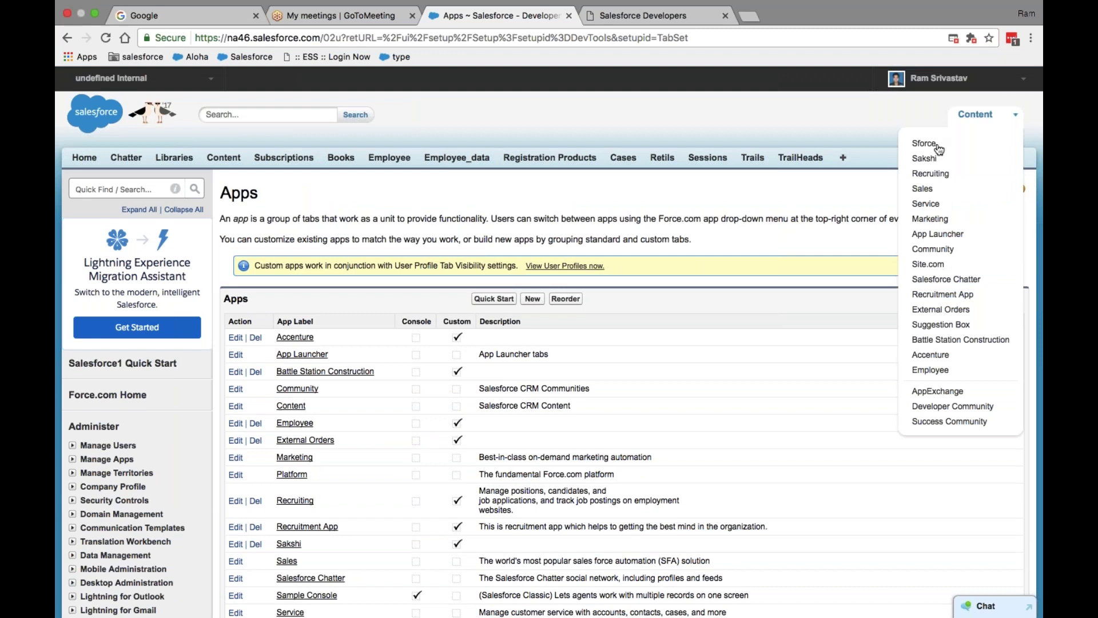
left_click(643, 391)
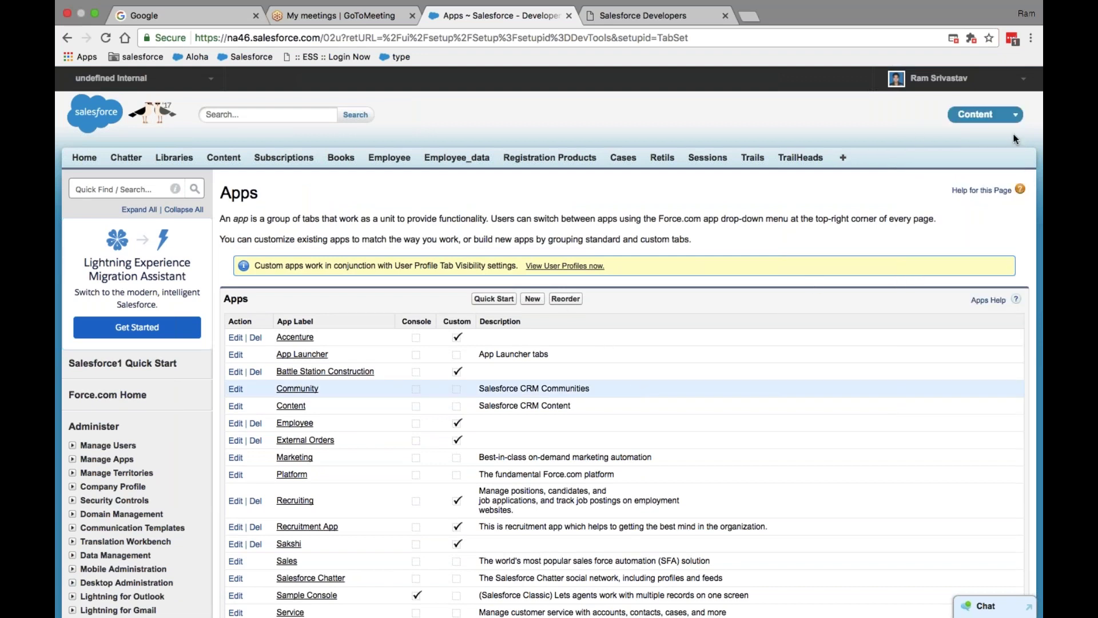
left_click(1011, 117)
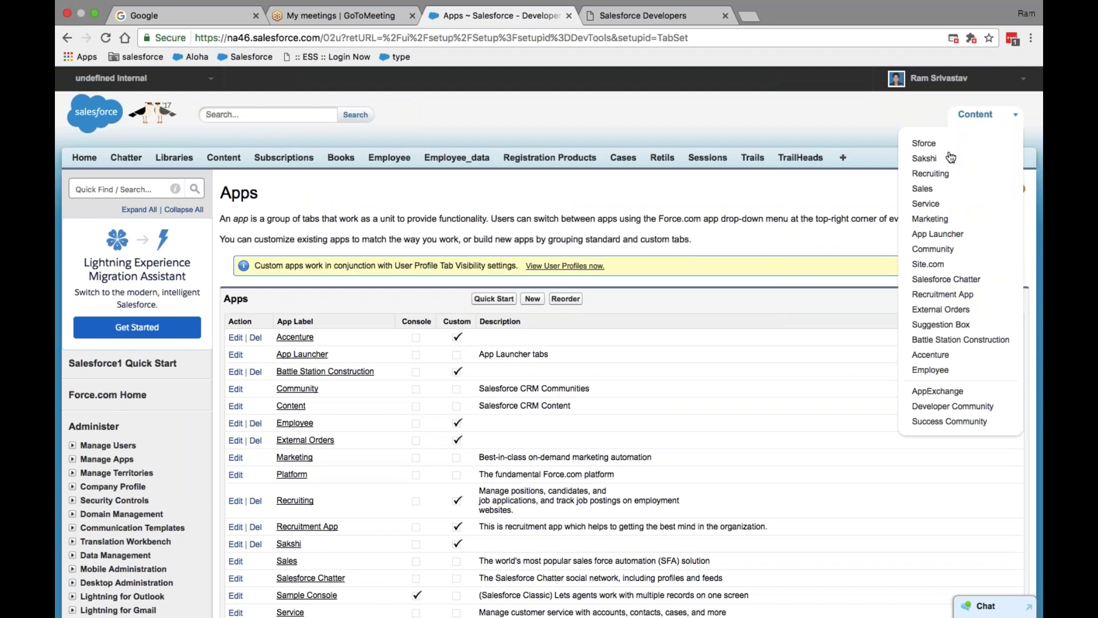
left_click(620, 303)
- Open the Reorder App Menu Items page and set the Sforce app to hidden in the App Launcher
left_click(565, 298)
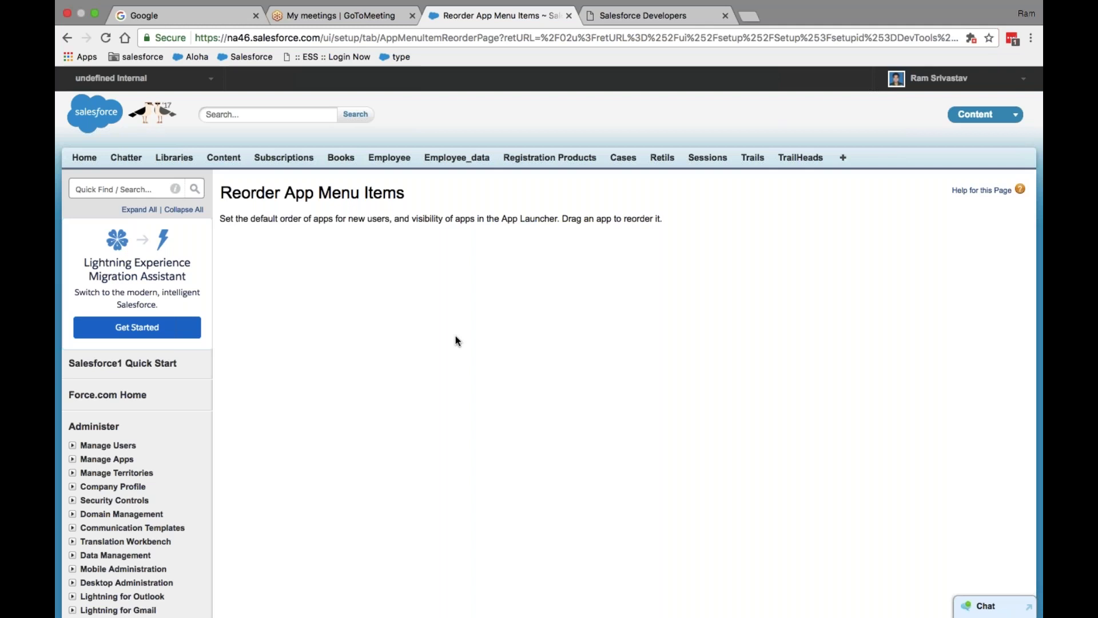
scroll(456, 340, "down", 7)
scroll(596, 304, "up", 7)
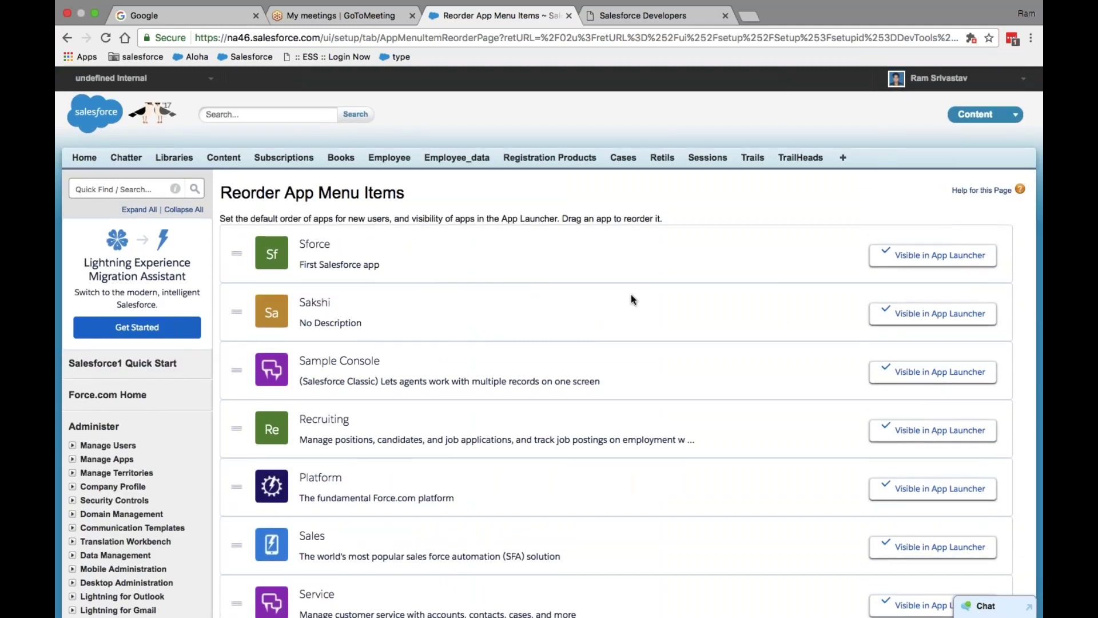
left_click(883, 264)
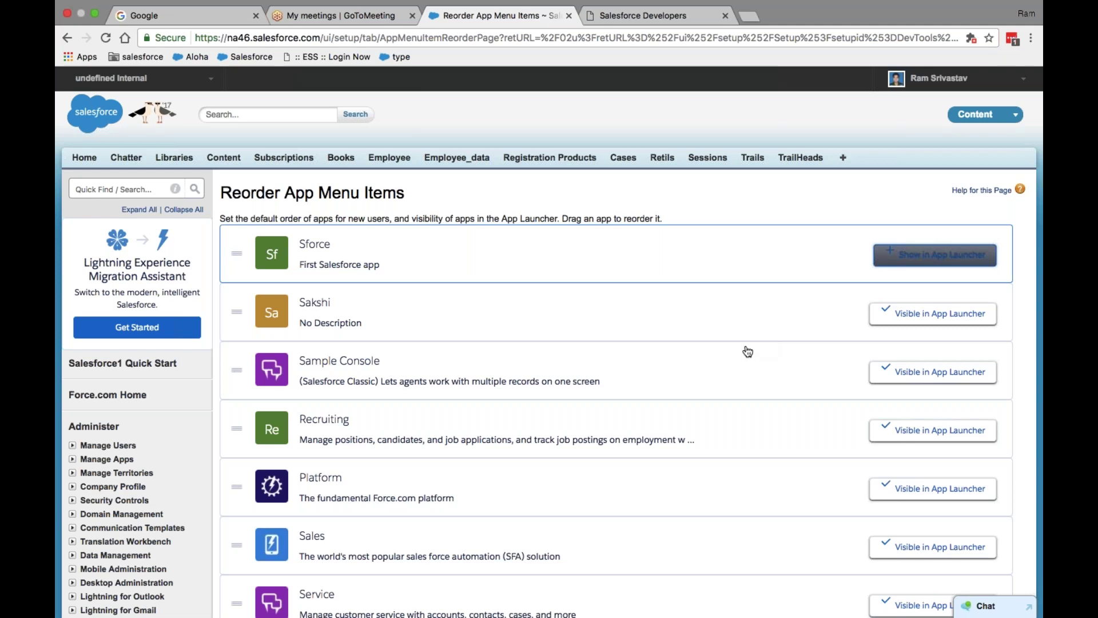
- Look through the remaining app menu items and check whether the app menu still lists Sforce
scroll(784, 365, "down", 8)
scroll(785, 366, "down", 10)
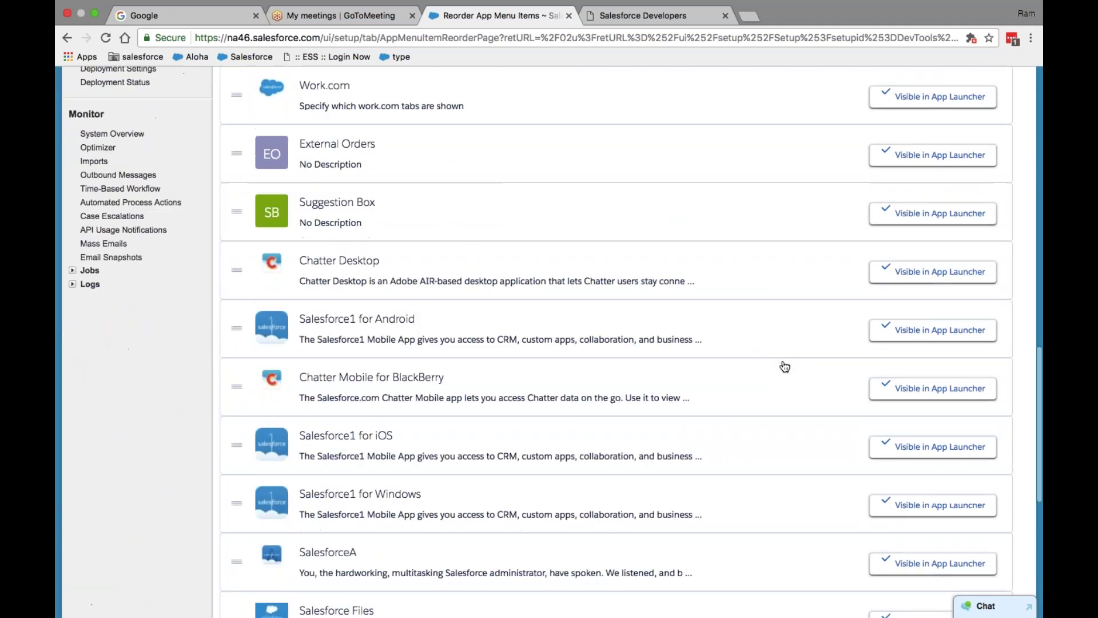
scroll(784, 366, "up", 7)
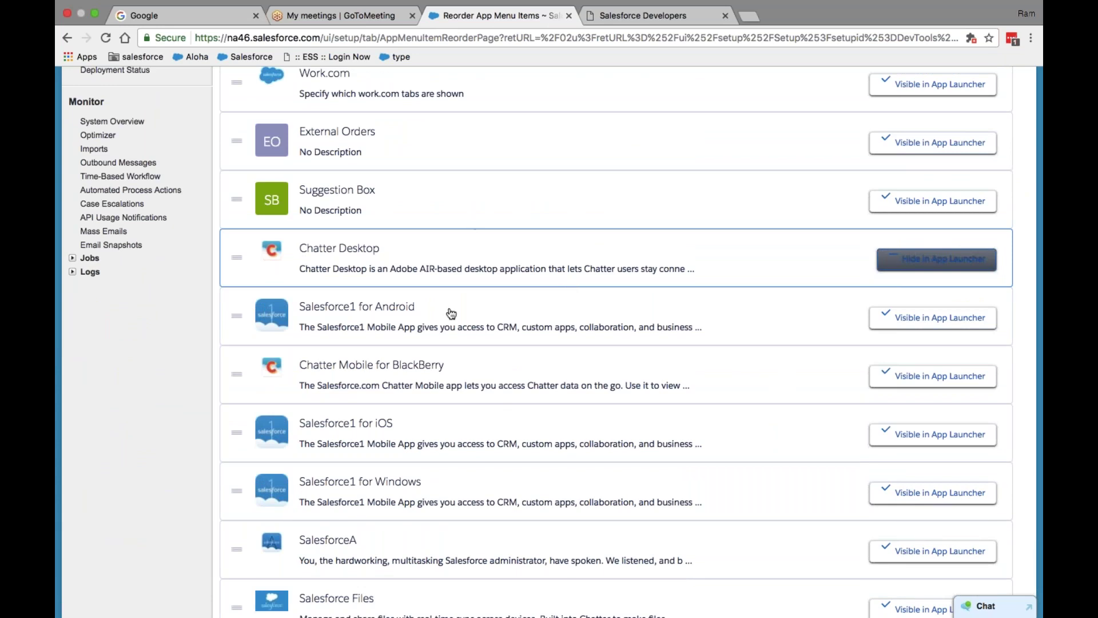
scroll(565, 270, "up", 15)
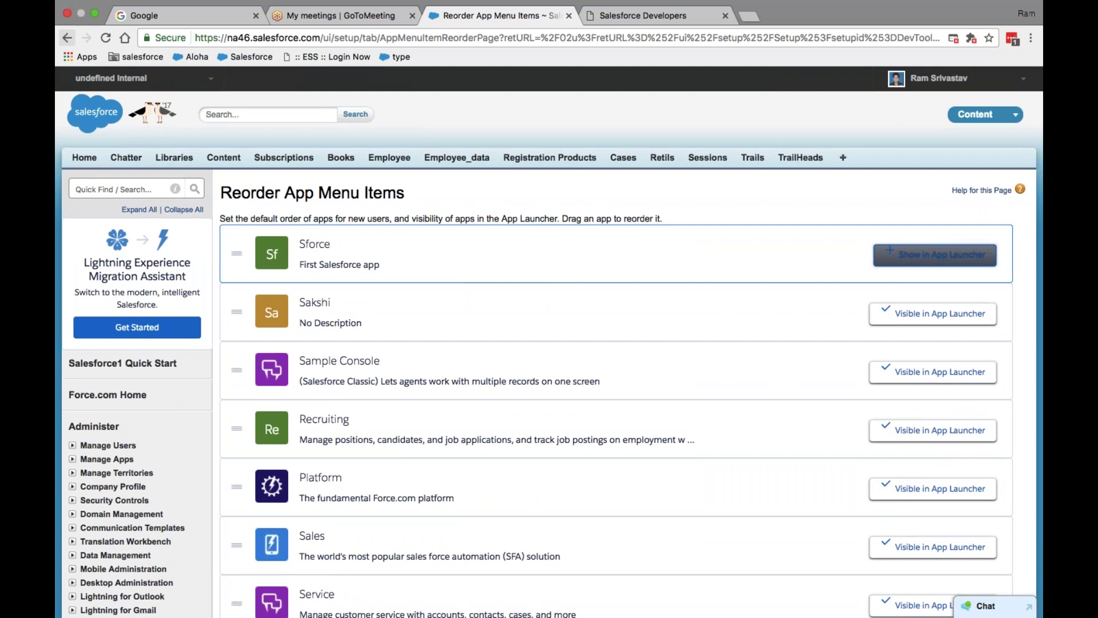
left_click(1014, 115)
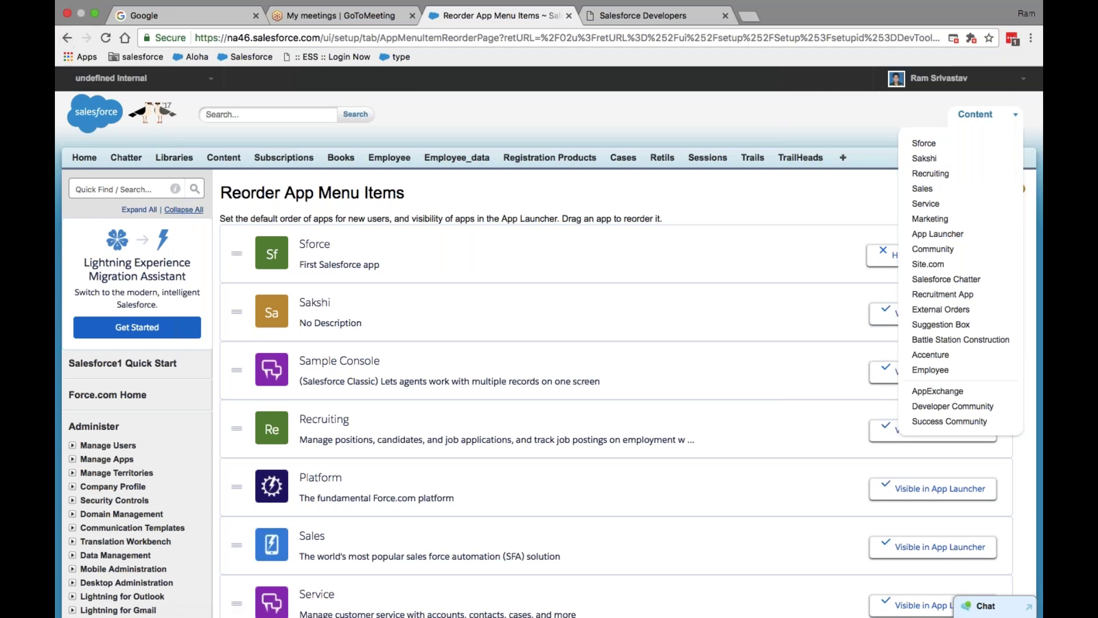
left_click(458, 252)
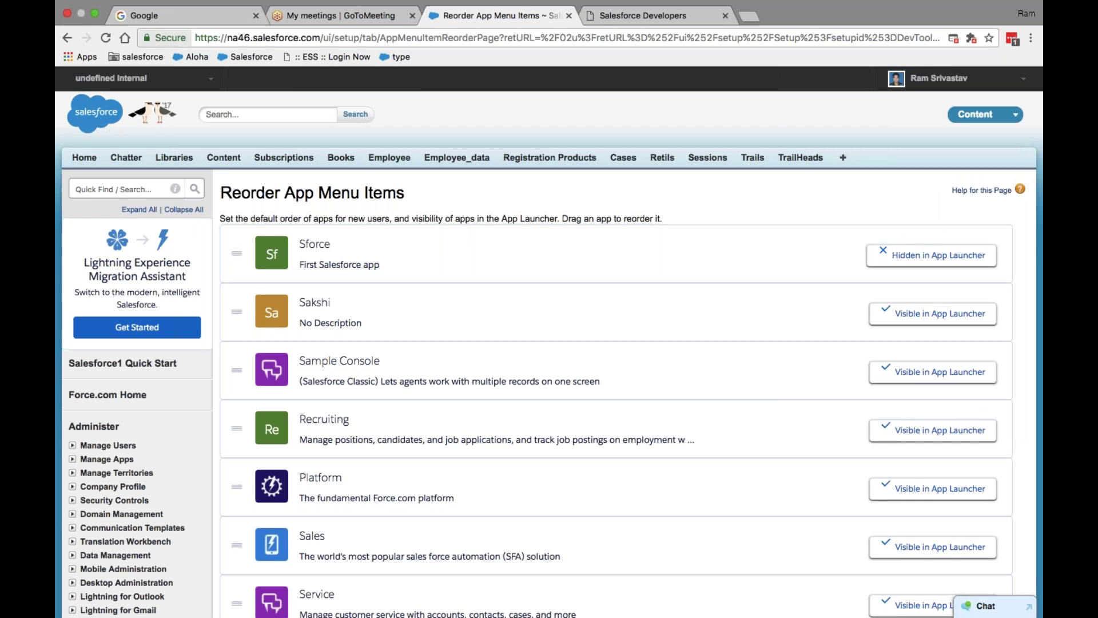
- Return to the Apps page, reopen Reorder App Menu Items, and move Sforce down to second place
left_click(67, 38)
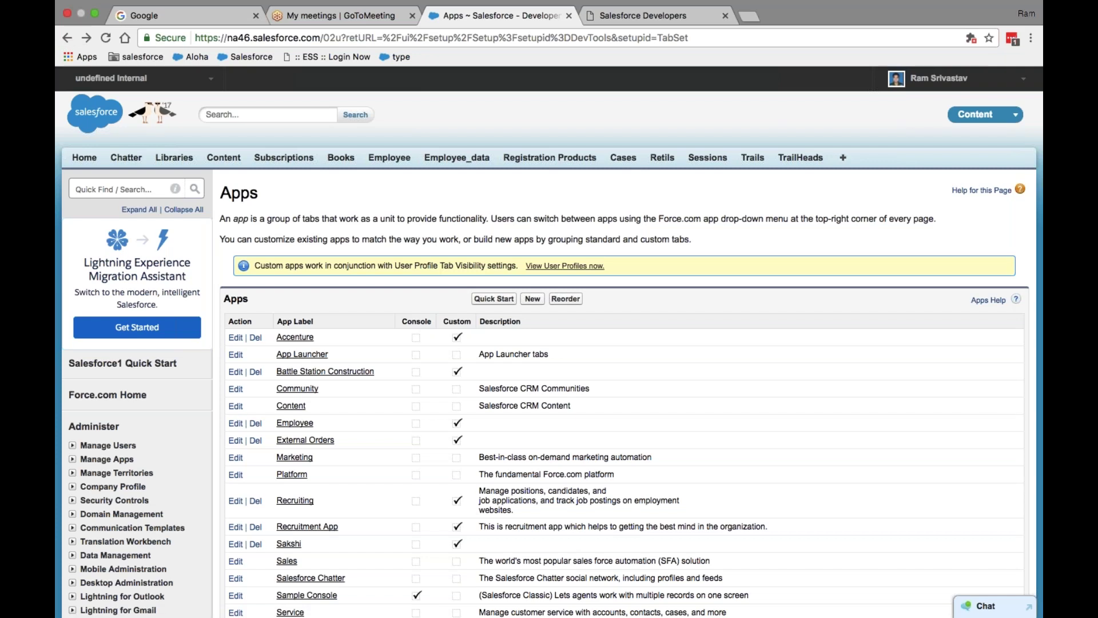
left_click(565, 298)
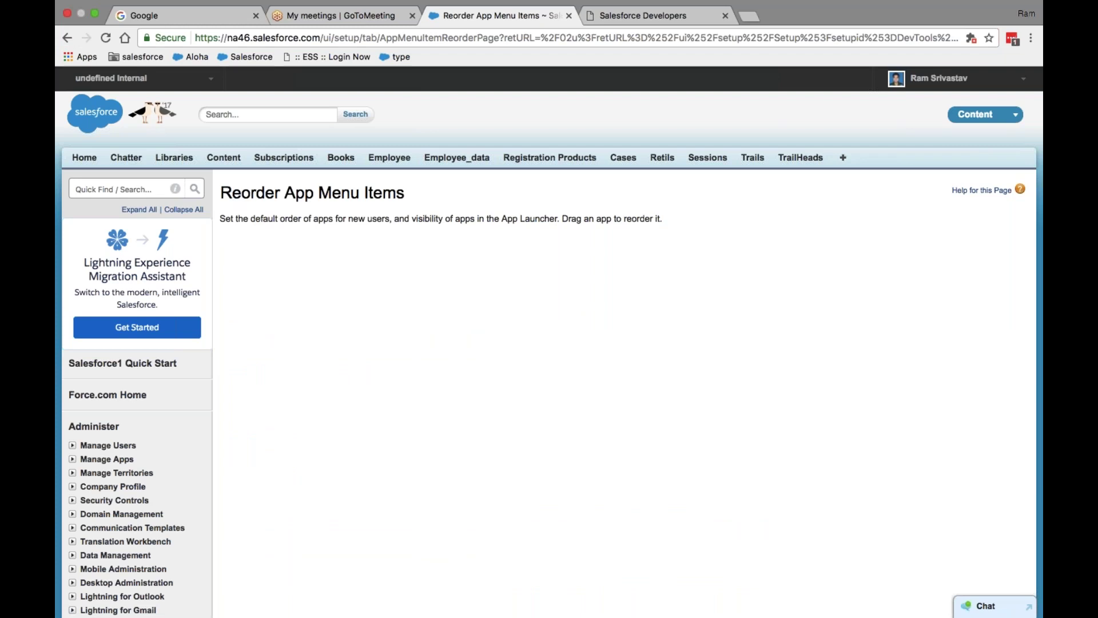
scroll(565, 294, "down", 1)
left_click_drag(340, 222, 340, 284)
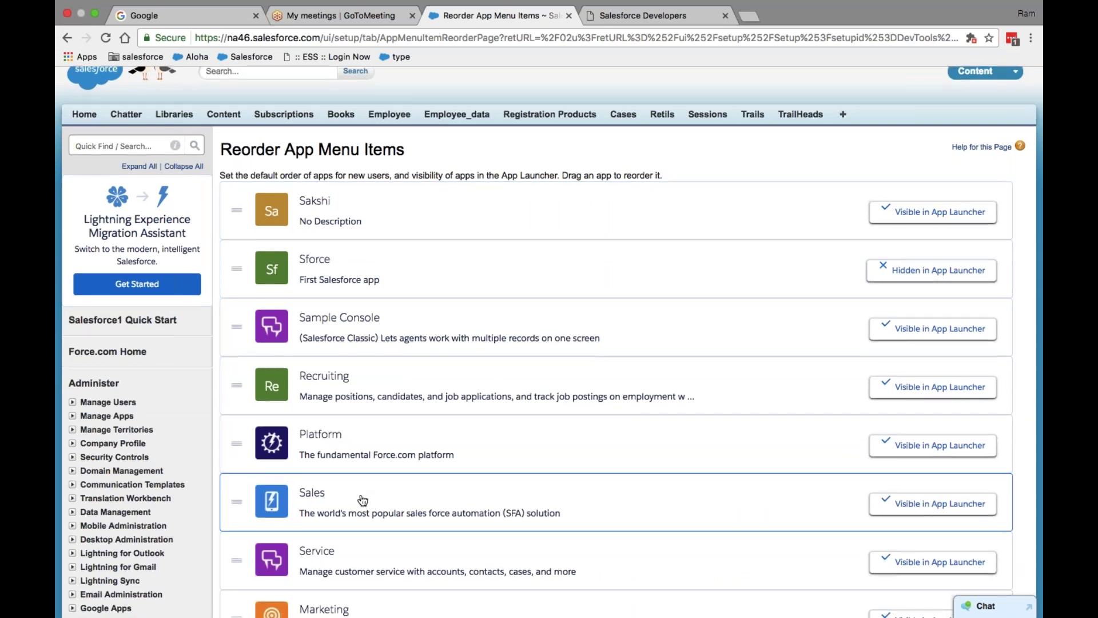
- Show the app menu for reference, then move Recruiting and Sample Console above Sforce, and Sales above Platform
scroll(363, 501, "down", 3)
scroll(363, 501, "up", 4)
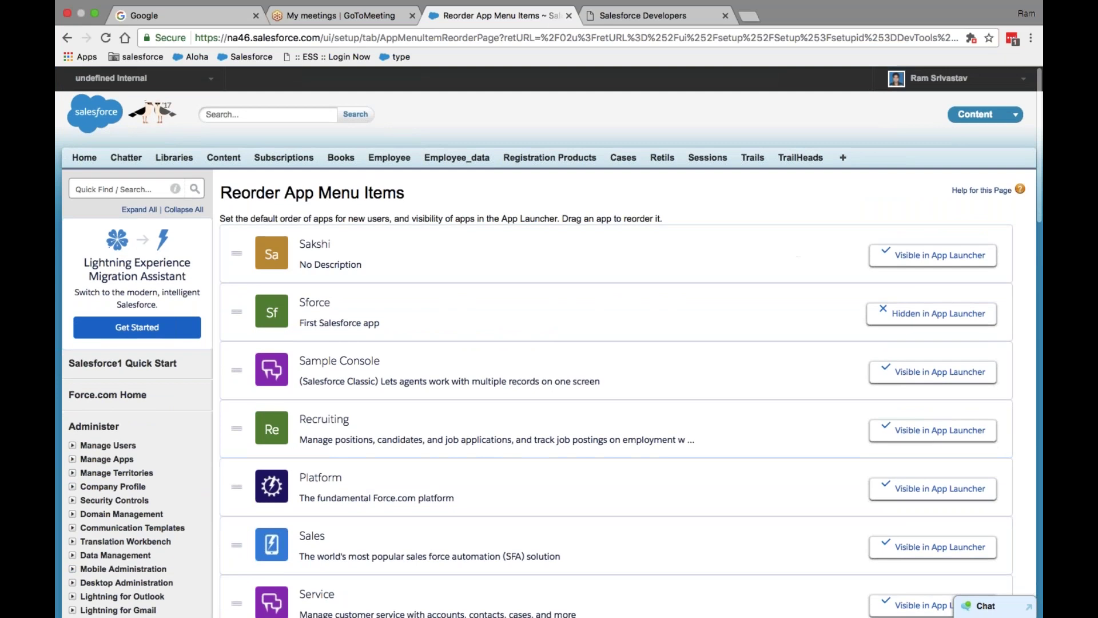
left_click(986, 115)
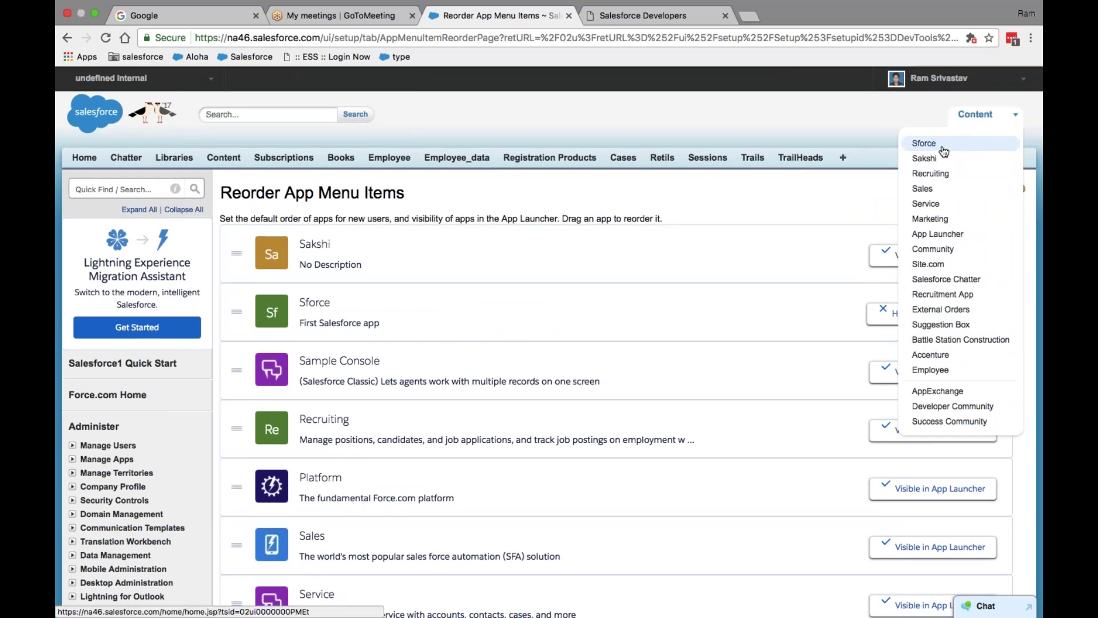
left_click_drag(364, 433, 355, 377)
left_click_drag(338, 544, 333, 492)
left_click_drag(327, 385, 328, 320)
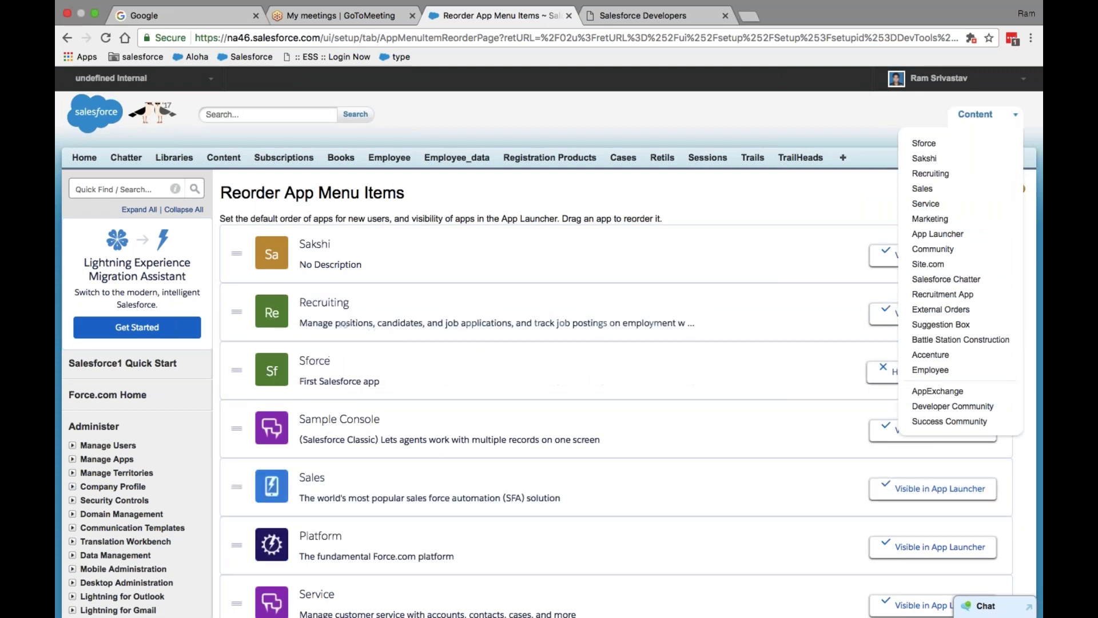
left_click_drag(336, 420, 334, 394)
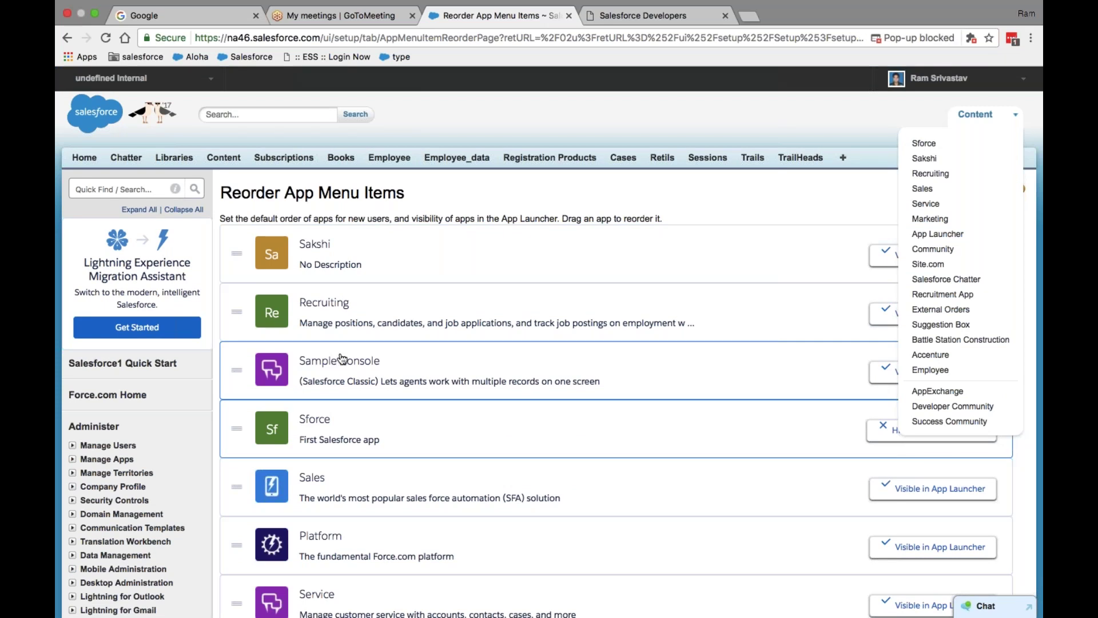
- Review the reordered list of app menu items from start to end and close the app menu
scroll(341, 359, "down", 20)
scroll(348, 314, "down", 3)
scroll(347, 314, "up", 20)
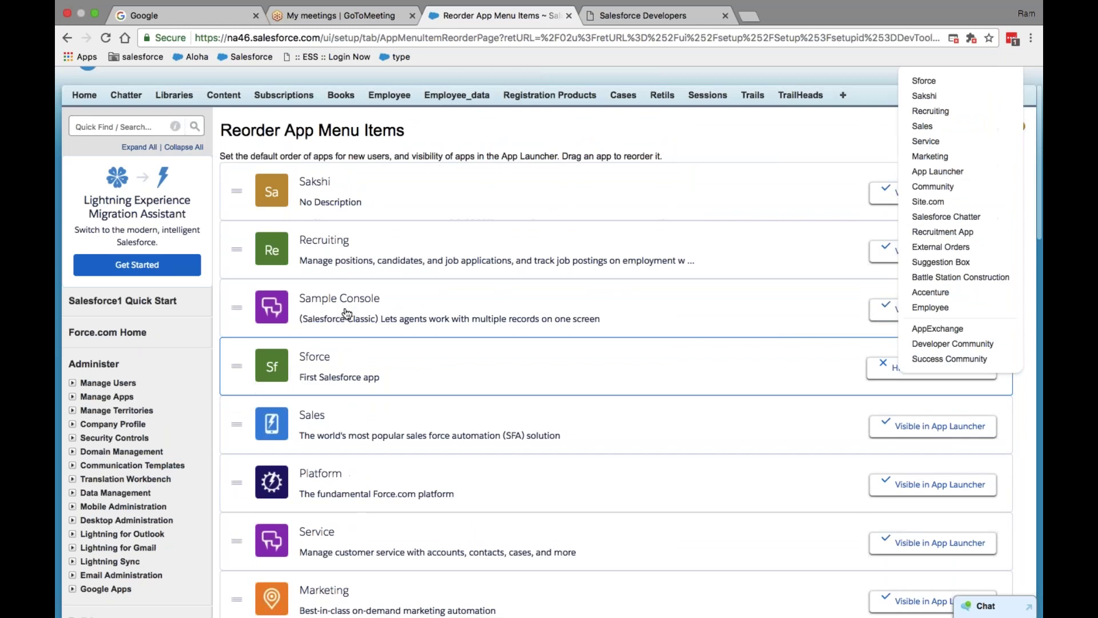
scroll(347, 313, "up", 2)
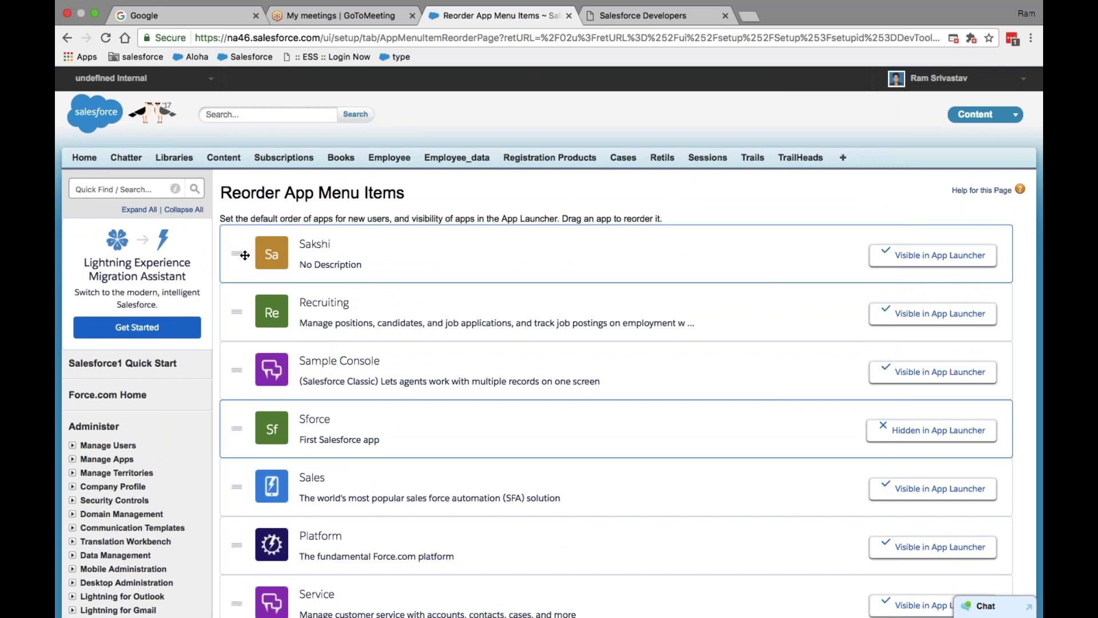
- Return to the Apps page and look through its lists of apps, subtab apps and connected apps
left_click(69, 38)
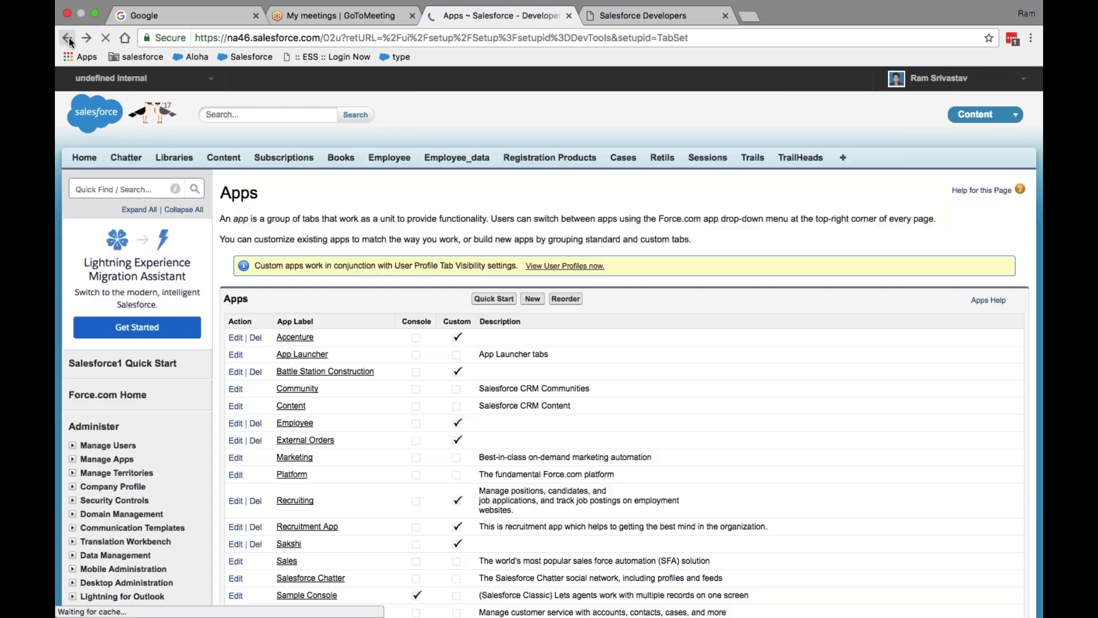
scroll(301, 178, "down", 3)
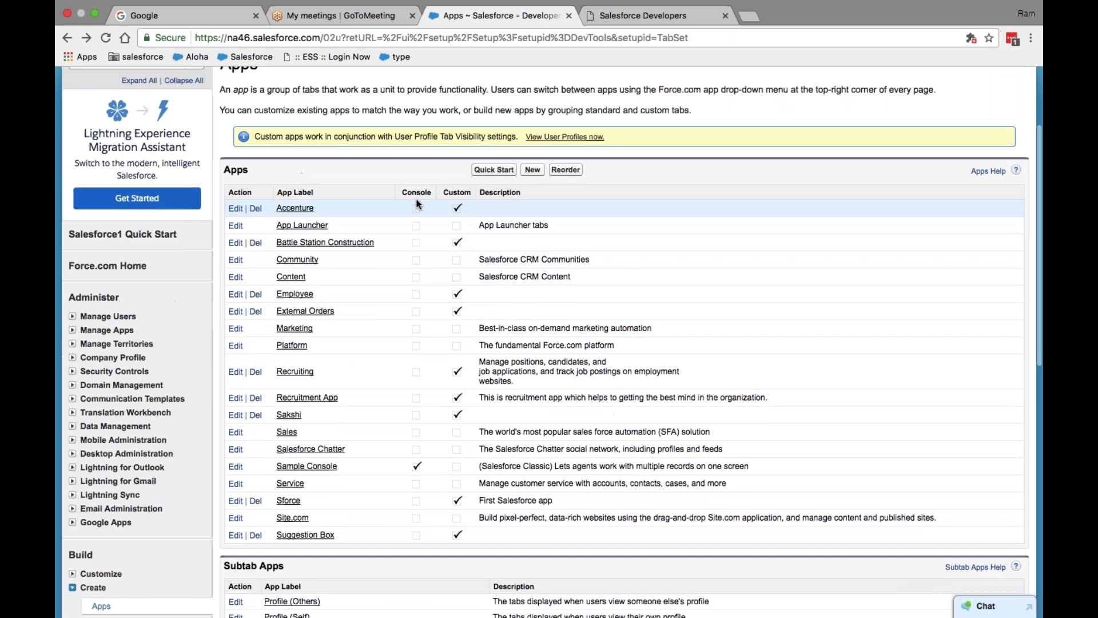
scroll(417, 203, "down", 5)
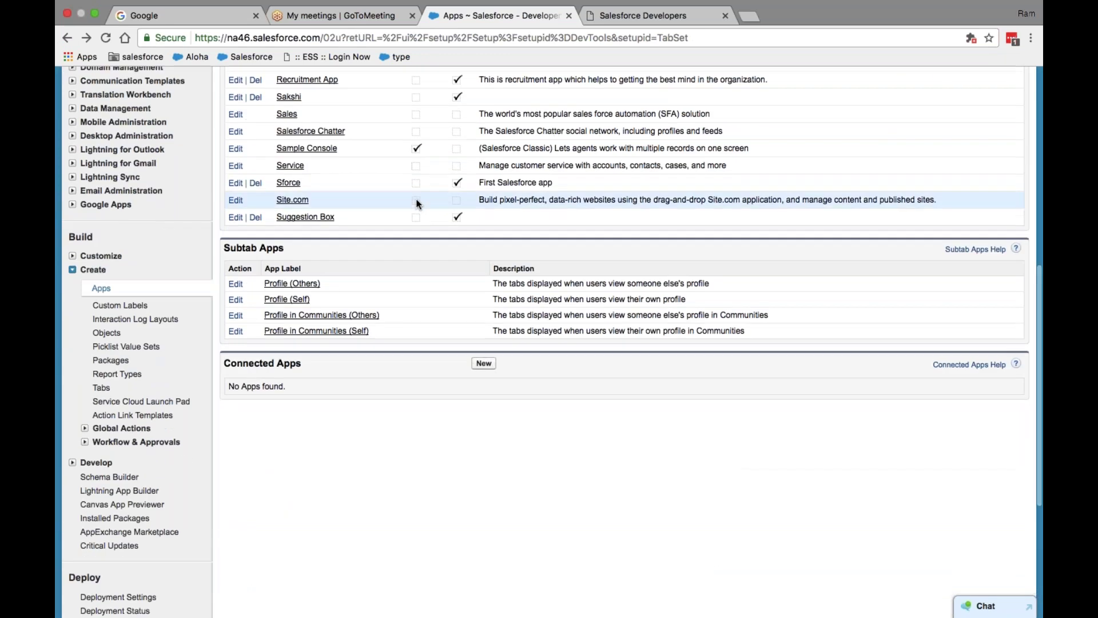
scroll(417, 203, "up", 6)
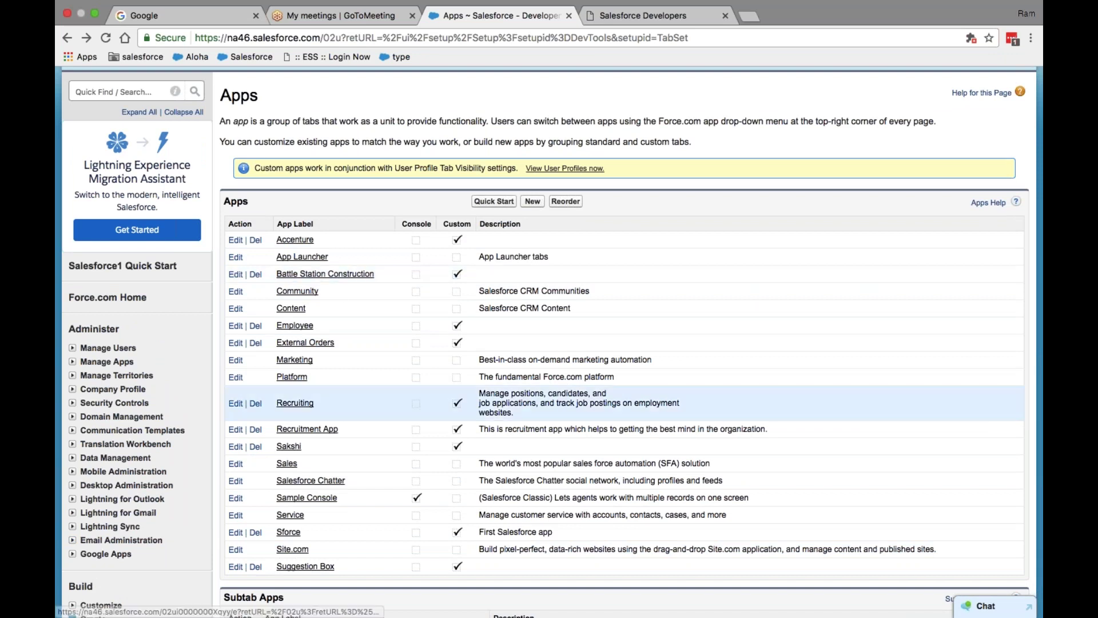
scroll(421, 280, "down", 3)
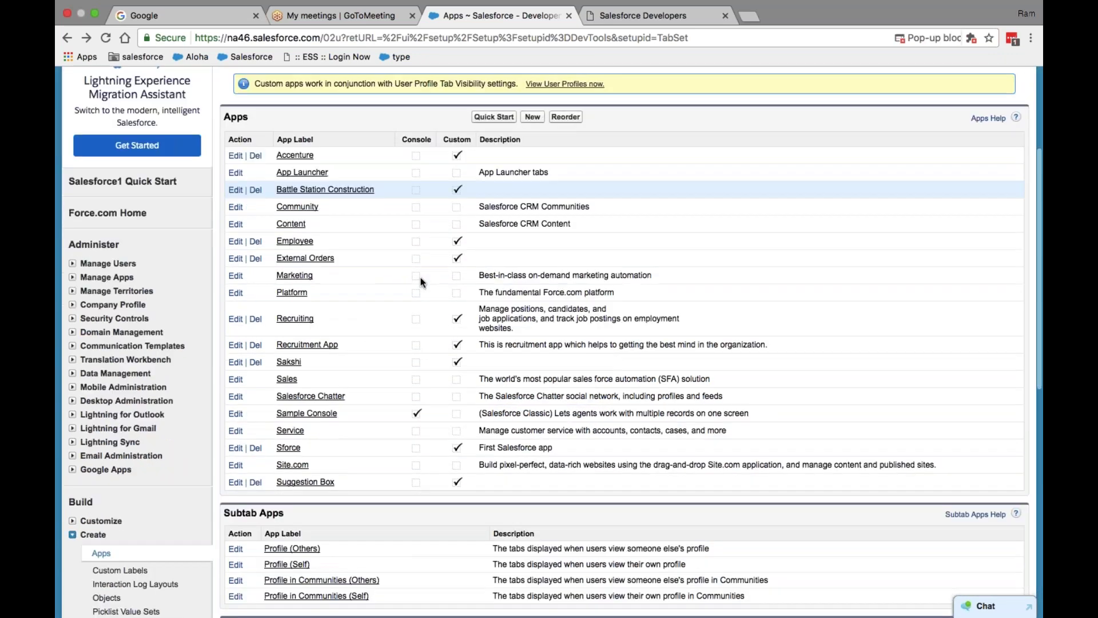
scroll(420, 281, "down", 2)
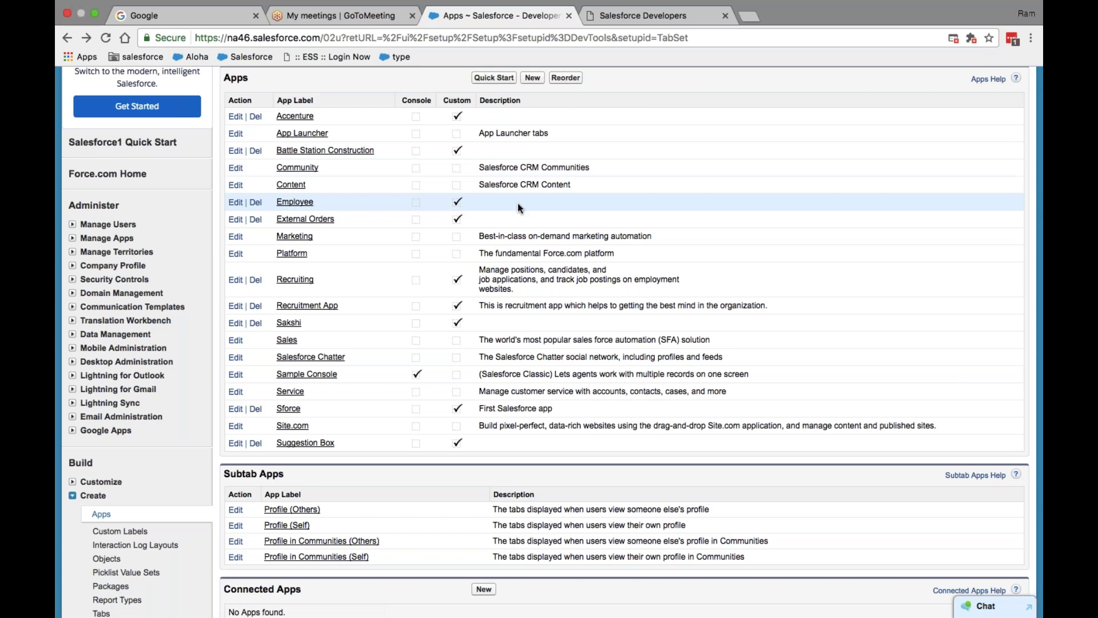
scroll(517, 203, "up", 5)
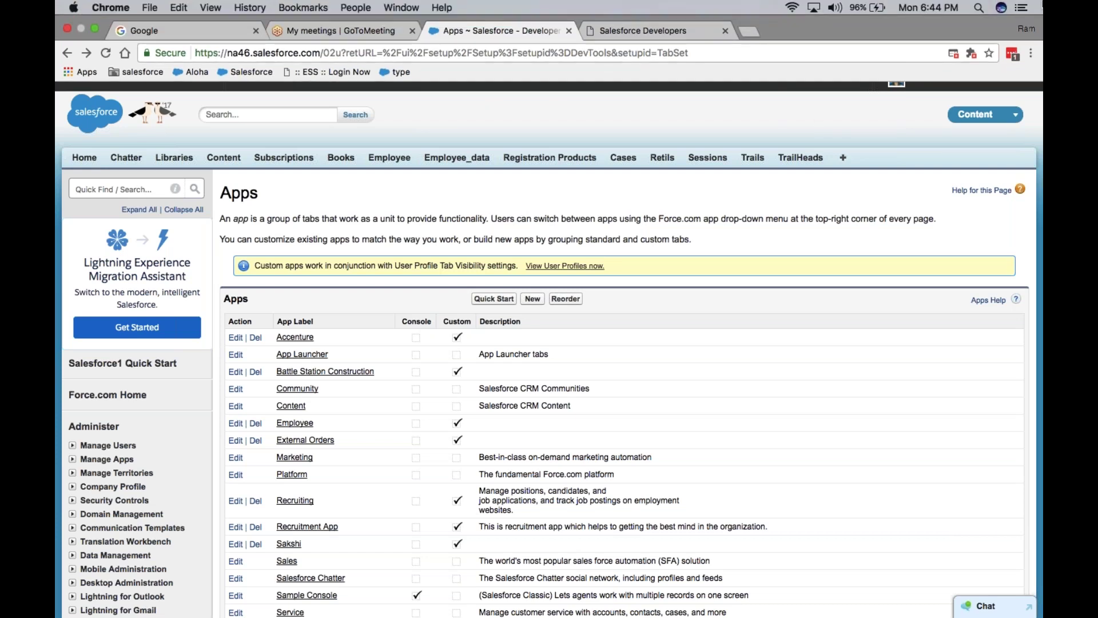
left_click(91, 29)
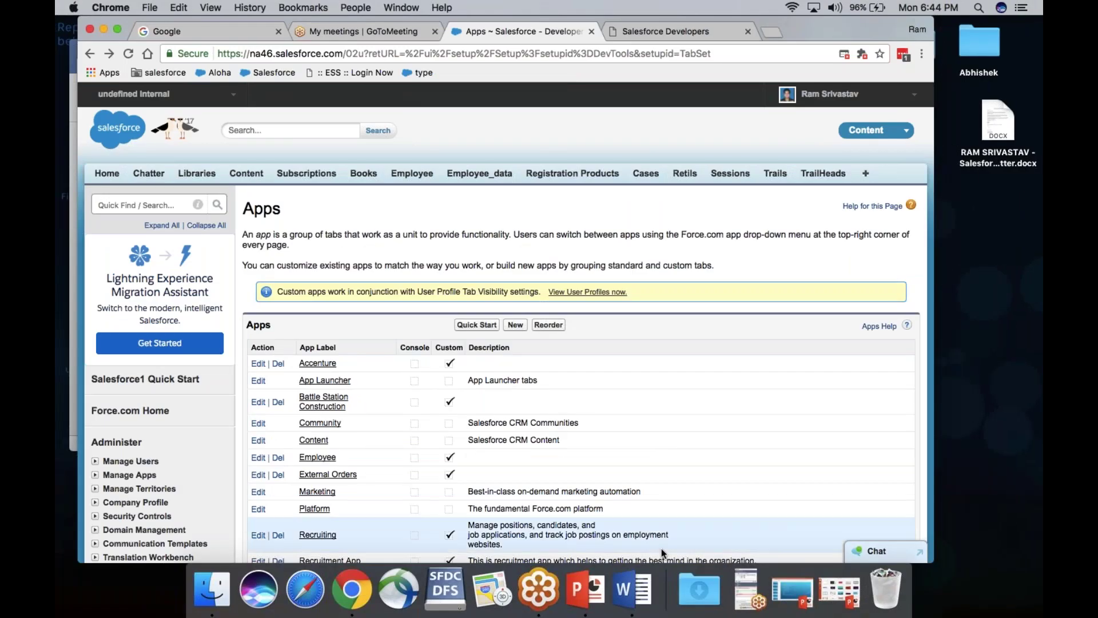
left_click(754, 591)
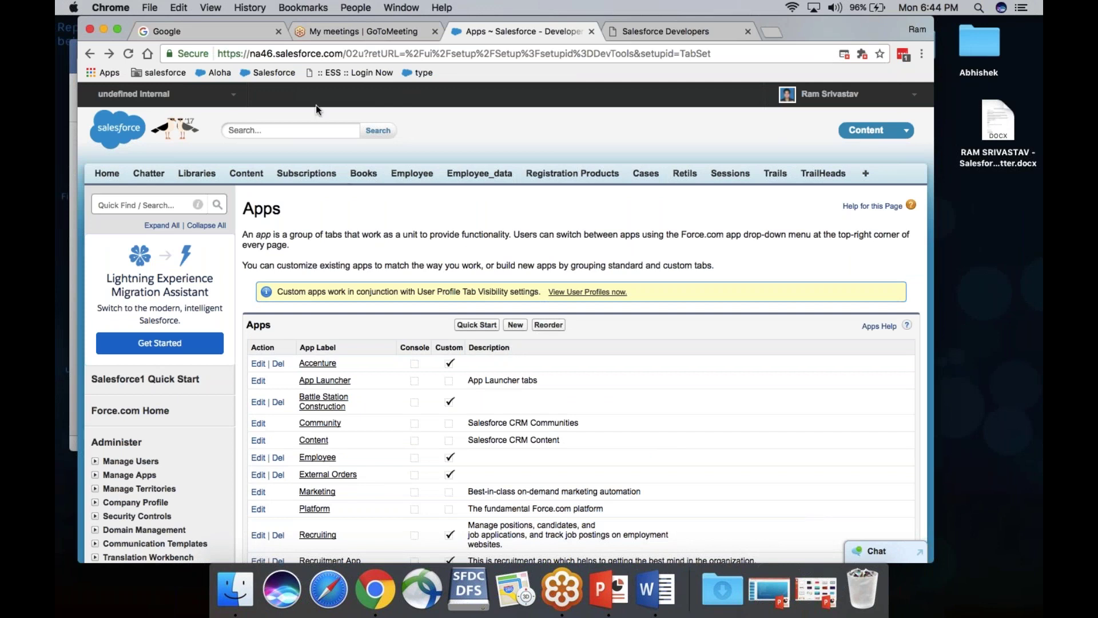
left_click(117, 29)
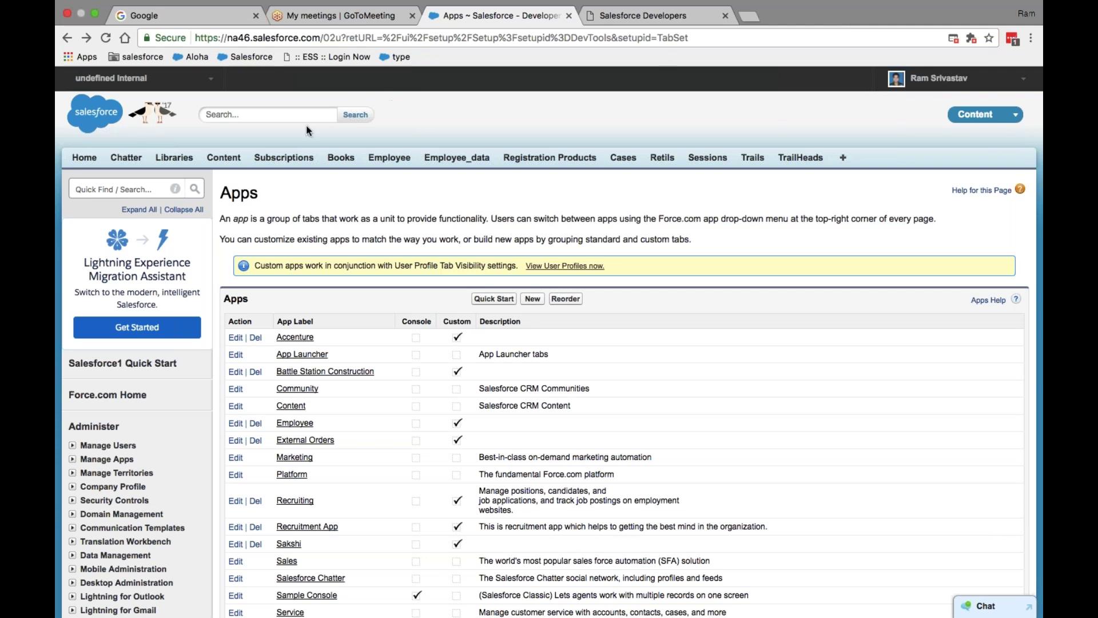
scroll(531, 291, "down", 5)
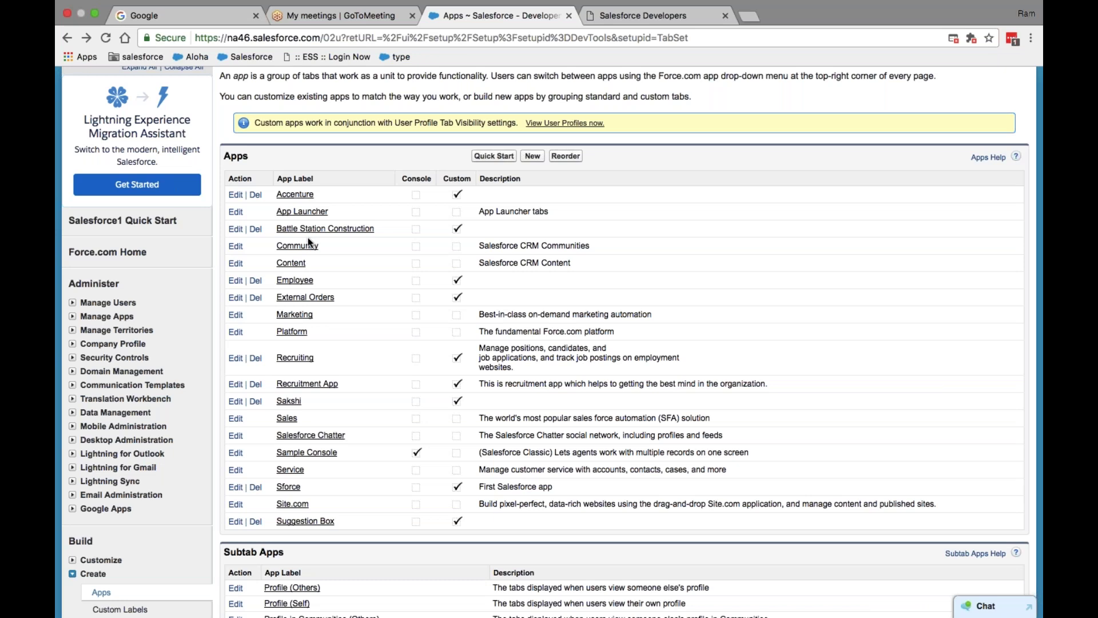
- Switch to the SFDC Contant document in Word and add the line "Name will be always identical" below the Build -> Create ->Apps note
left_click(96, 11)
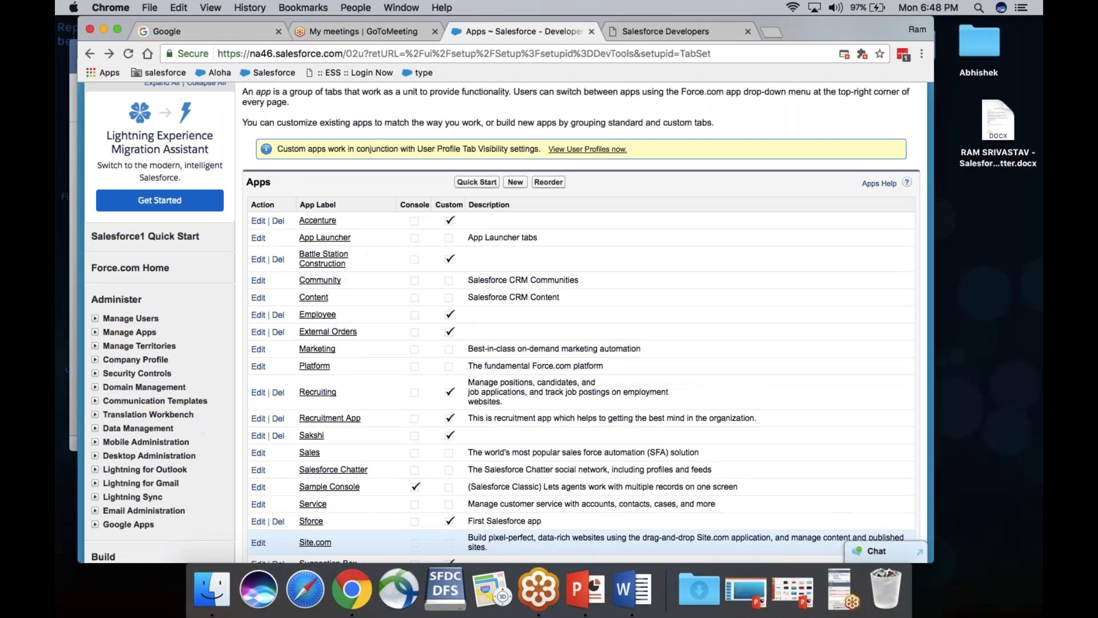
left_click(632, 590)
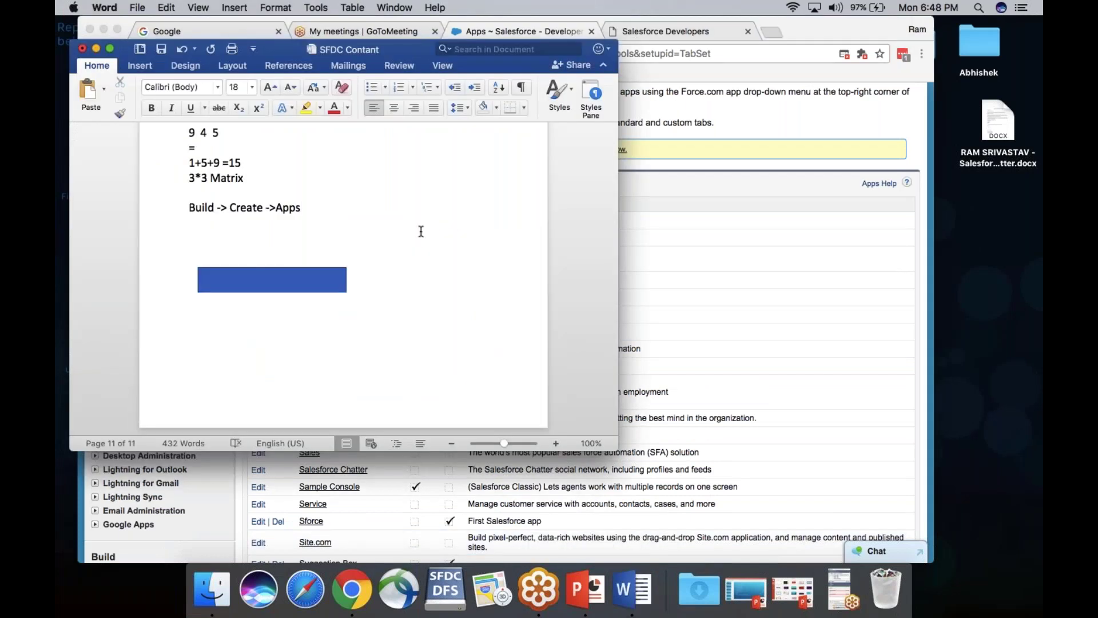
key("Return")
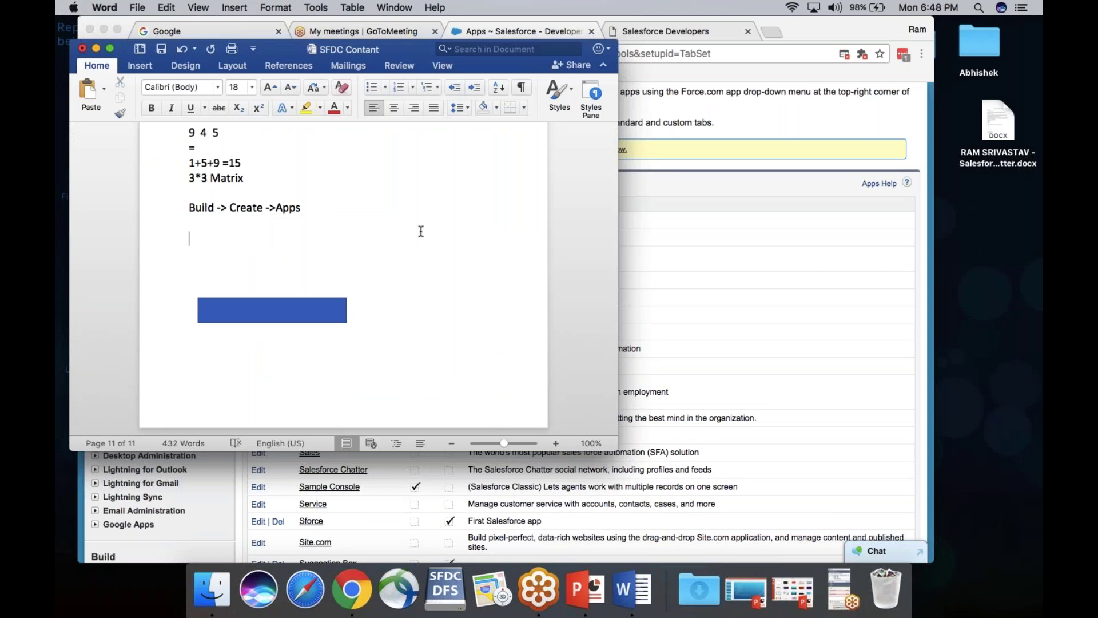
type("Name will be always id")
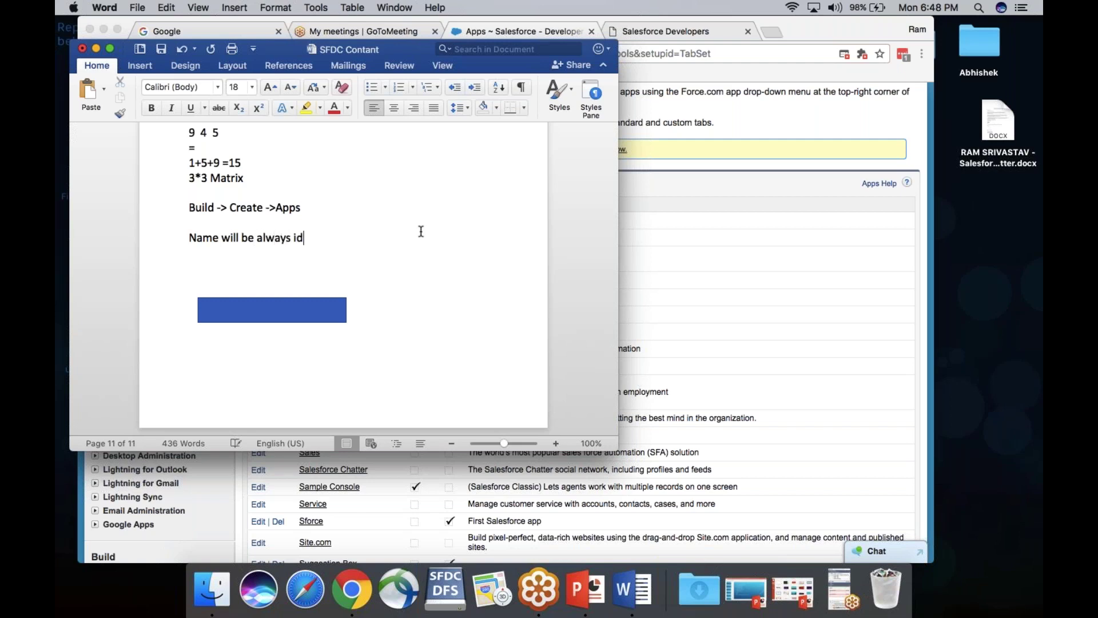
type("entical")
key("Return")
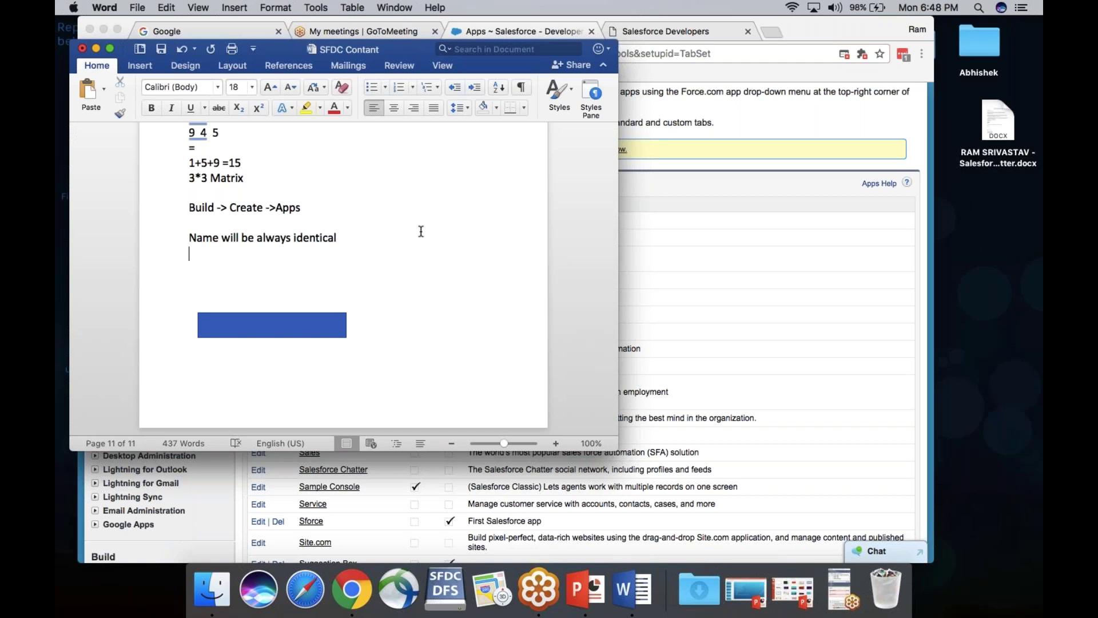
- Add the note "Api __c" below the identical-name line, separated by a blank line, and select its __c suffix
key("Return")
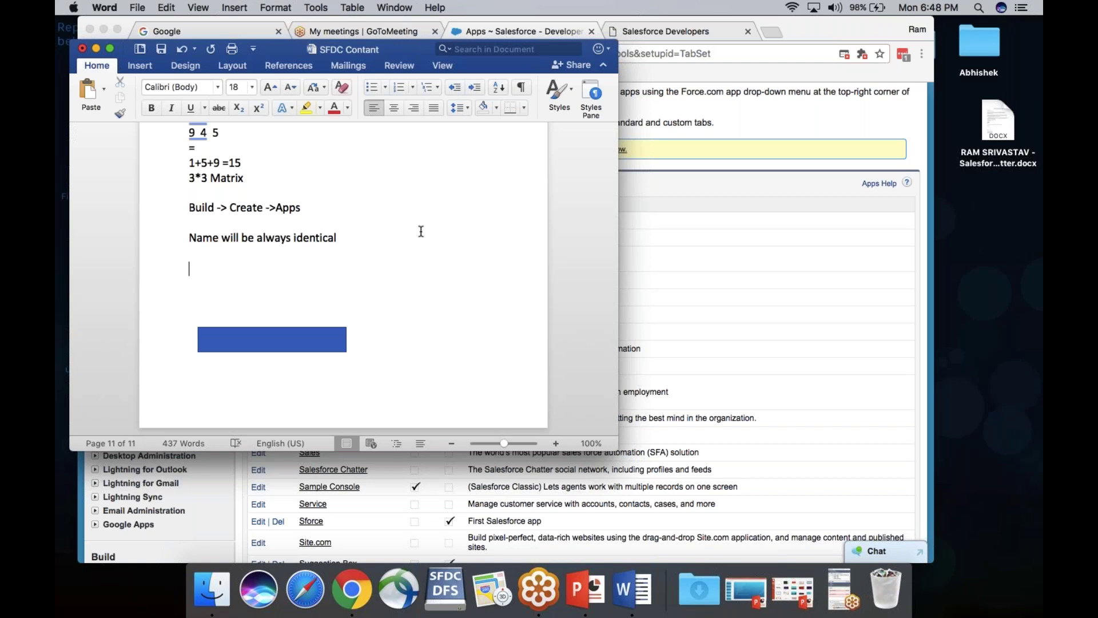
type("api")
type("_c")
key("shift+Left")
key("shift+Left")
key("shift+Left")
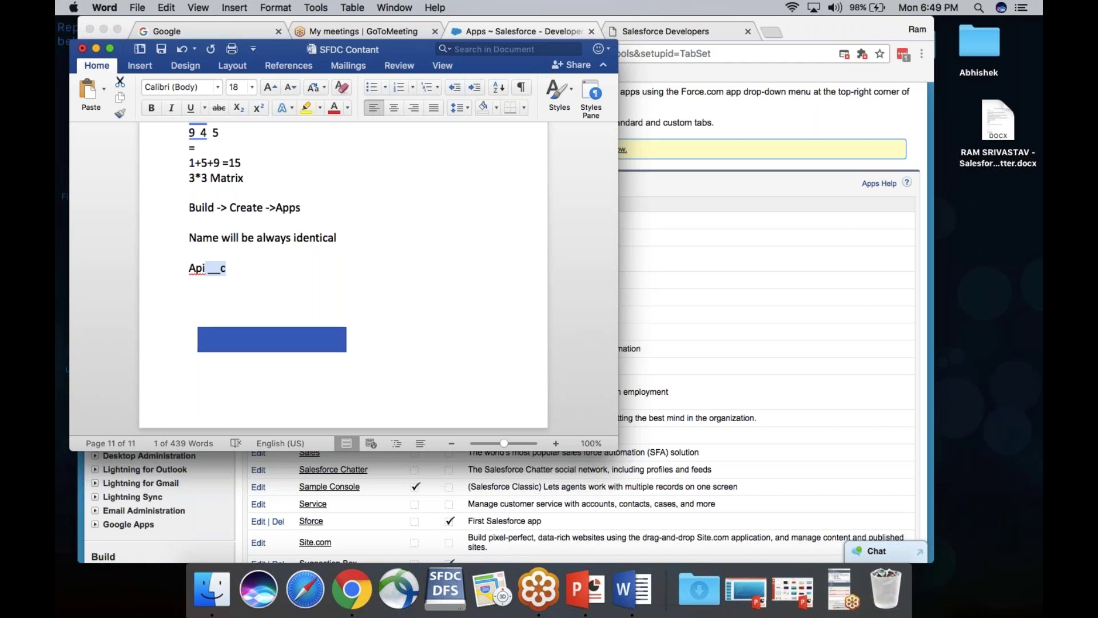
- Switch back to Salesforce in Chrome, start a new app of type Custom app, and proceed to its details
left_click(368, 574)
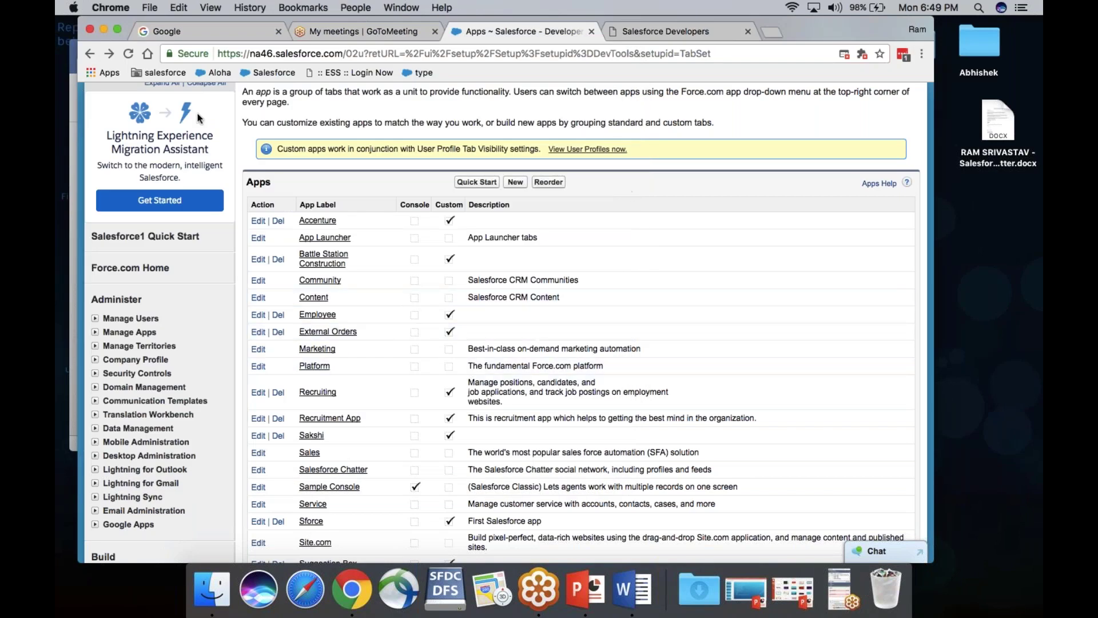
left_click(118, 29)
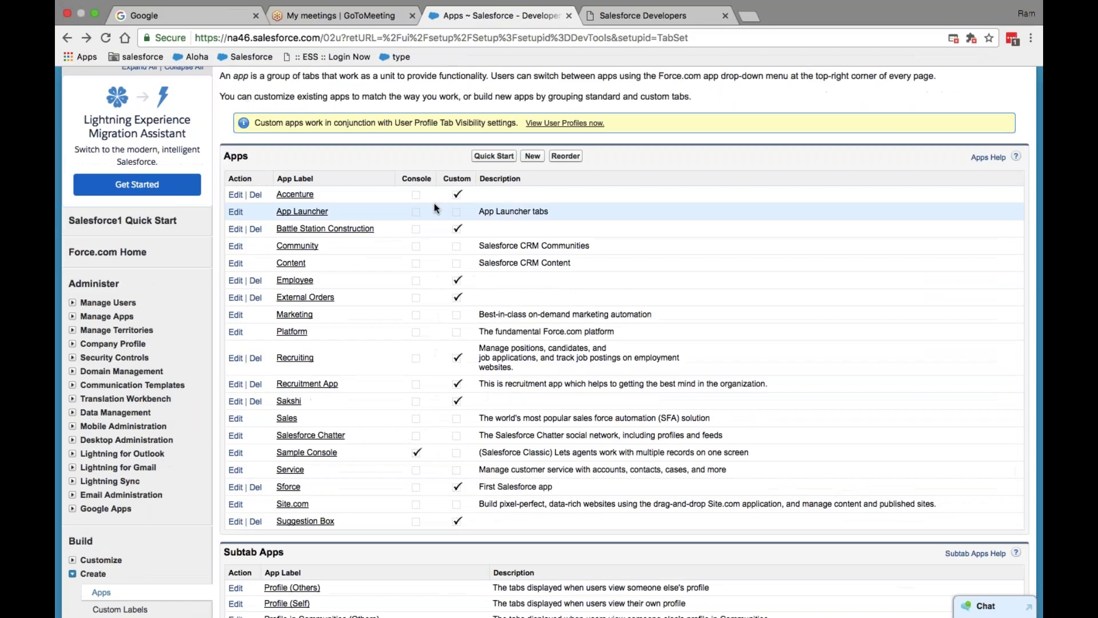
scroll(538, 332, "up", 2)
scroll(549, 342, "up", 3)
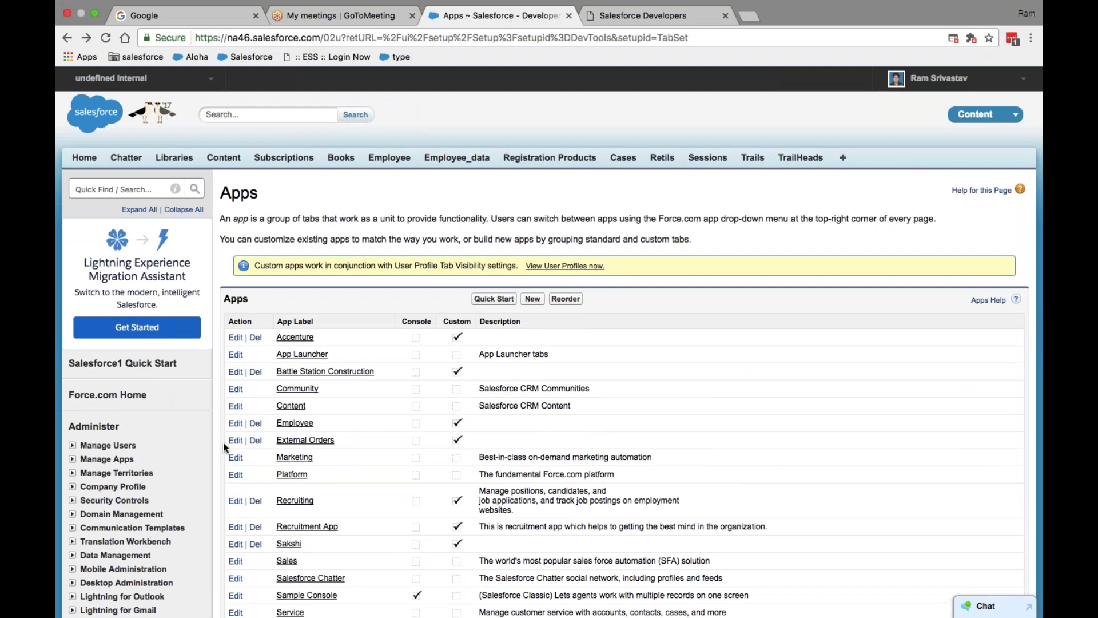
left_click(533, 298)
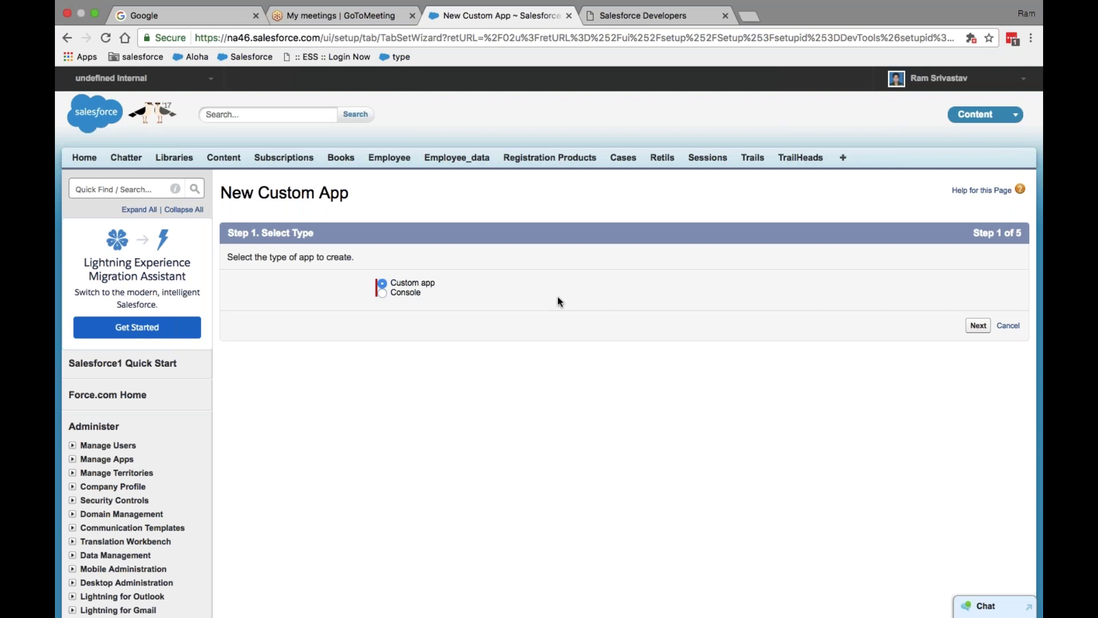
left_click(978, 326)
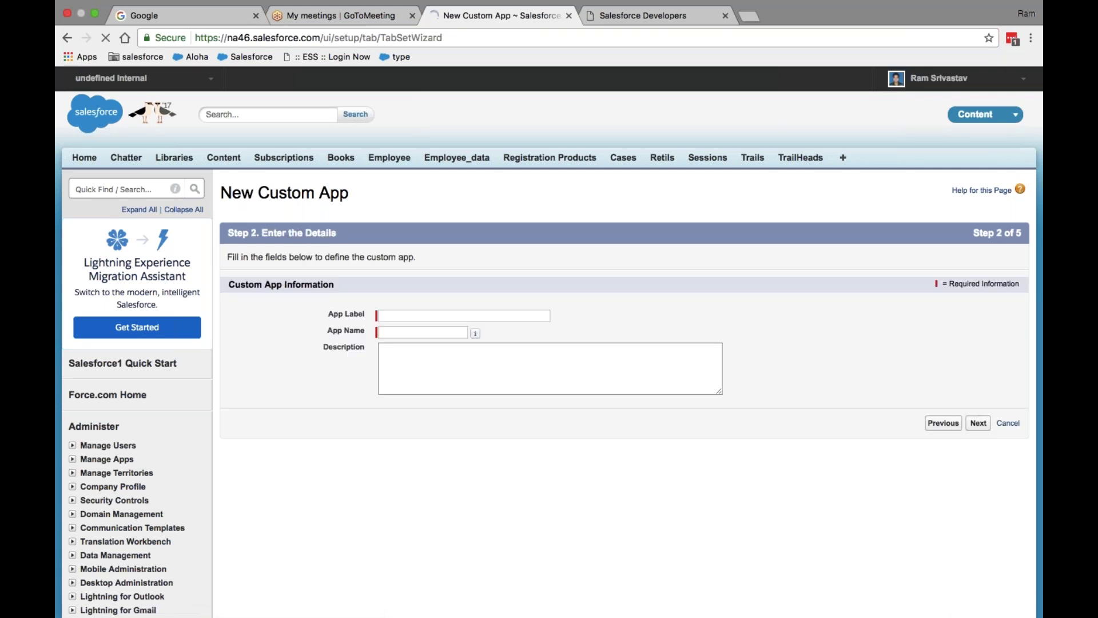
- Set the new custom app's label and name to Training
left_click(465, 317)
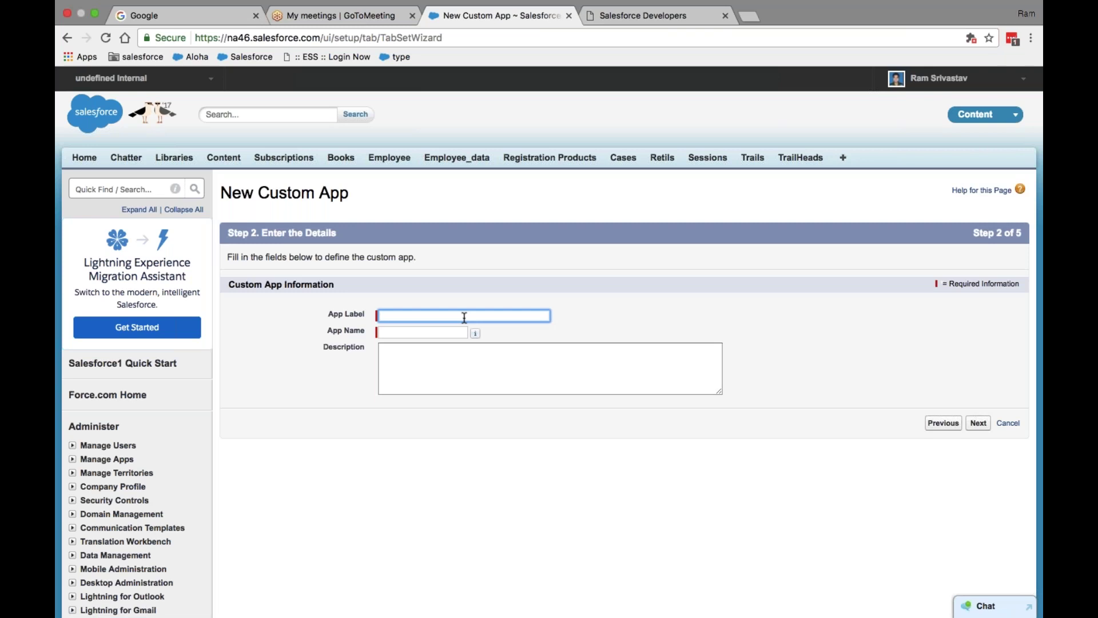
type("Training")
key("Tab")
key("Tab")
left_click(423, 334)
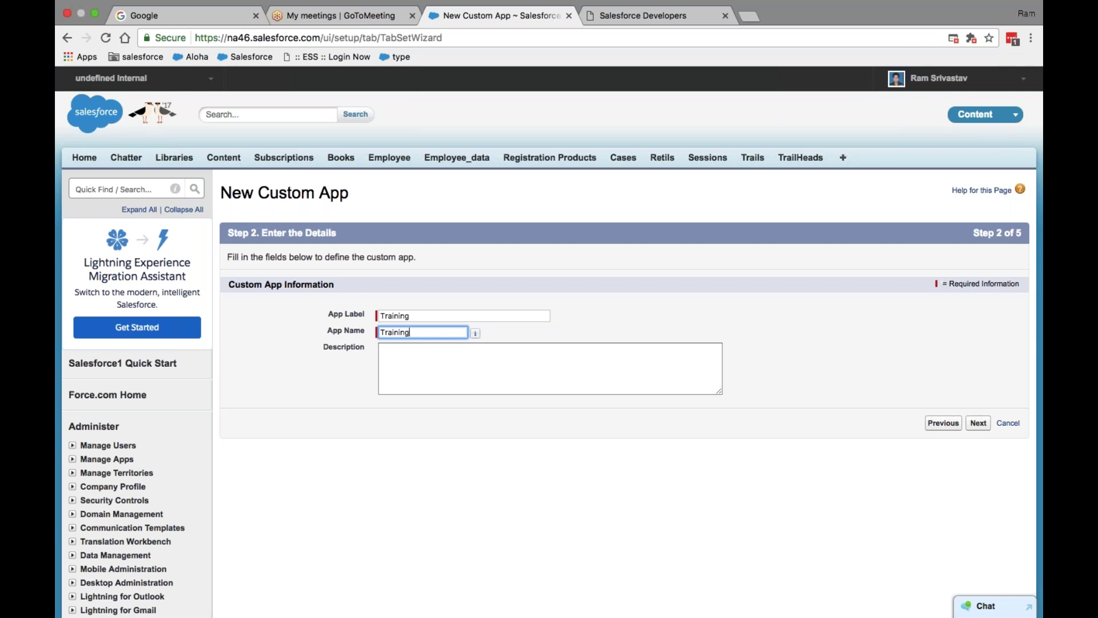
- Enter the description "App used for Training for Batch 2" and continue to the app logo step
left_click(390, 353)
type("App")
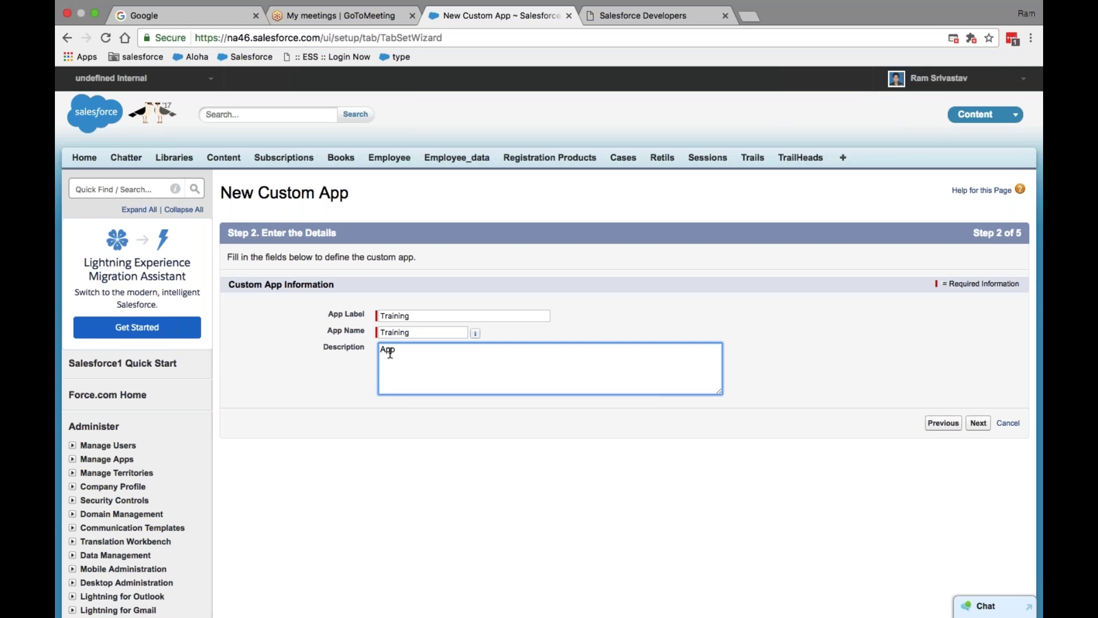
type("licati")
key("BackSpace")
key("BackSpace")
key("BackSpace")
key("BackSpace")
key("BackSpace")
key("BackSpace")
type("used for Training for Batch 2")
left_click(979, 424)
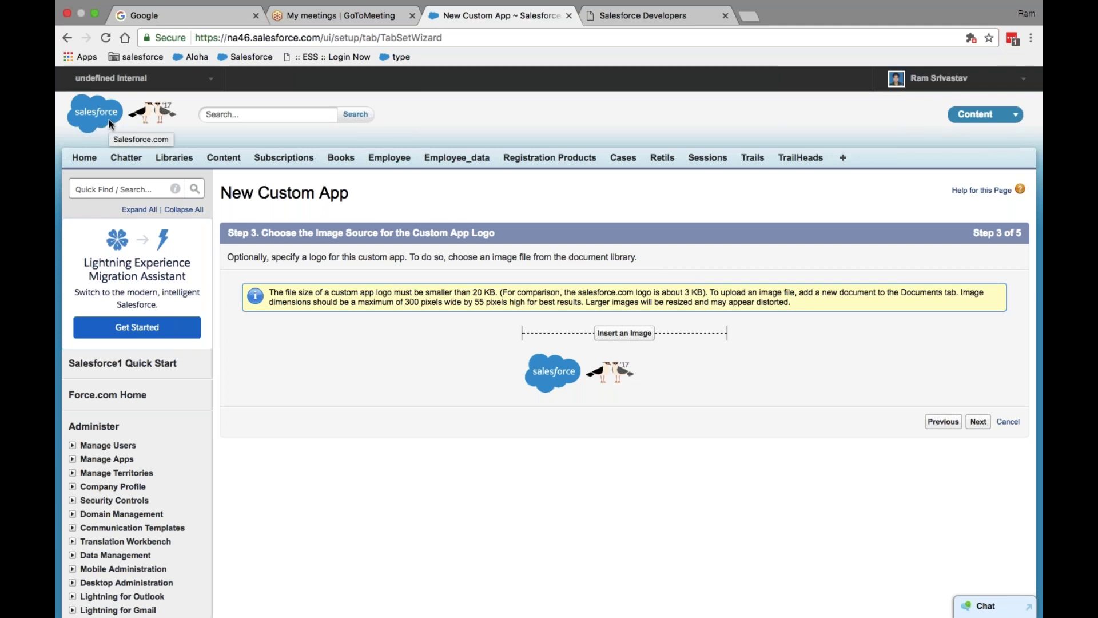
- Open the image picker for the custom app logo and browse My Personal Documents for a usable file
left_click(625, 333)
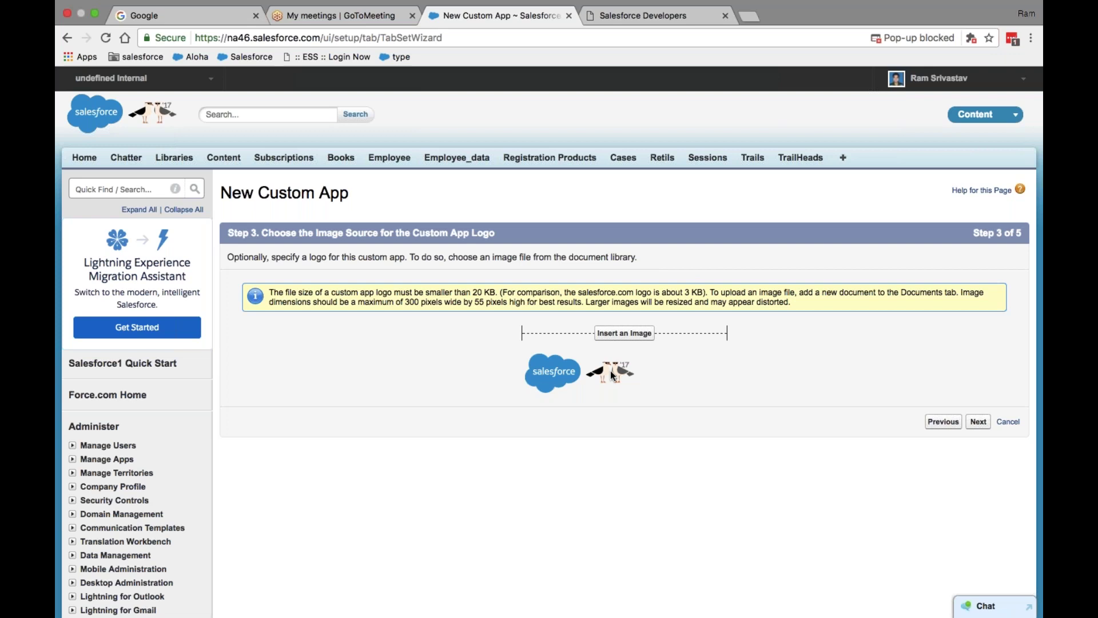
left_click(624, 333)
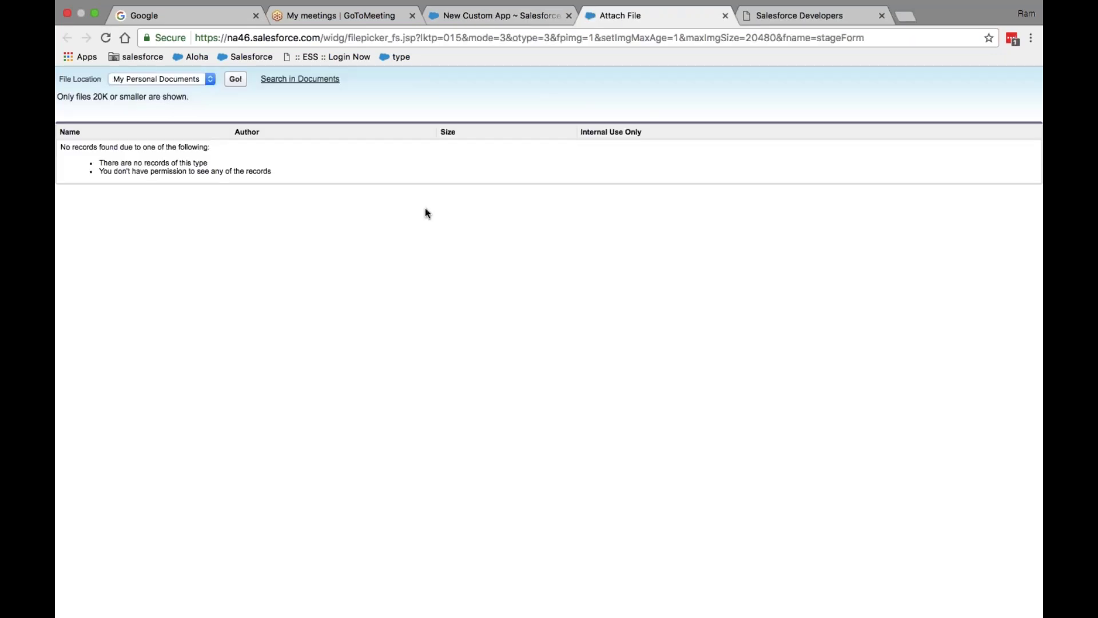
left_click(240, 81)
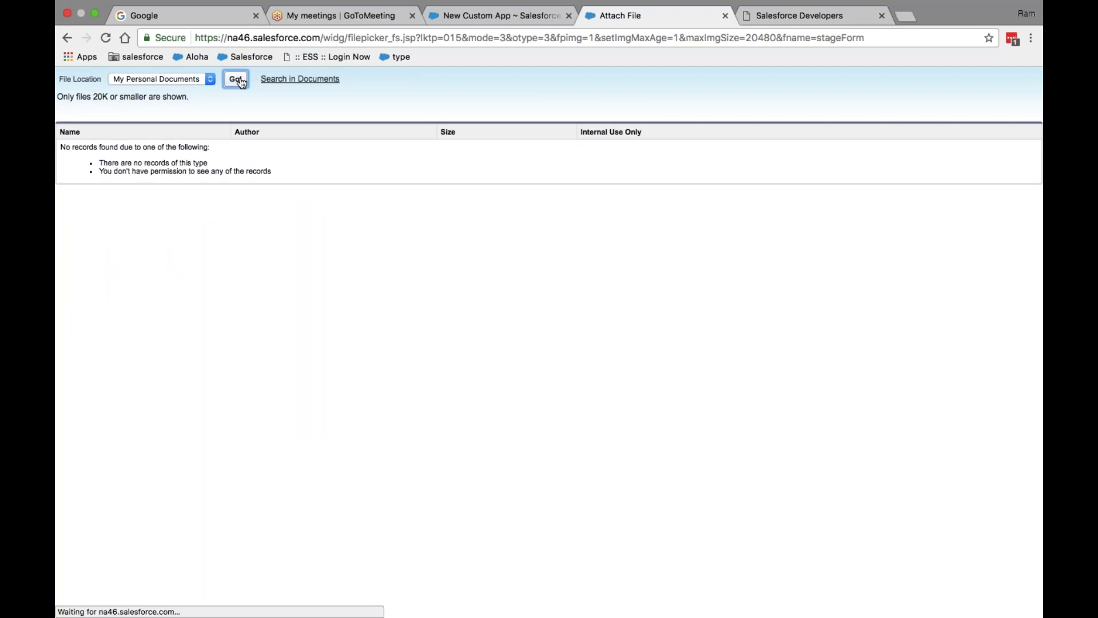
left_click(215, 81)
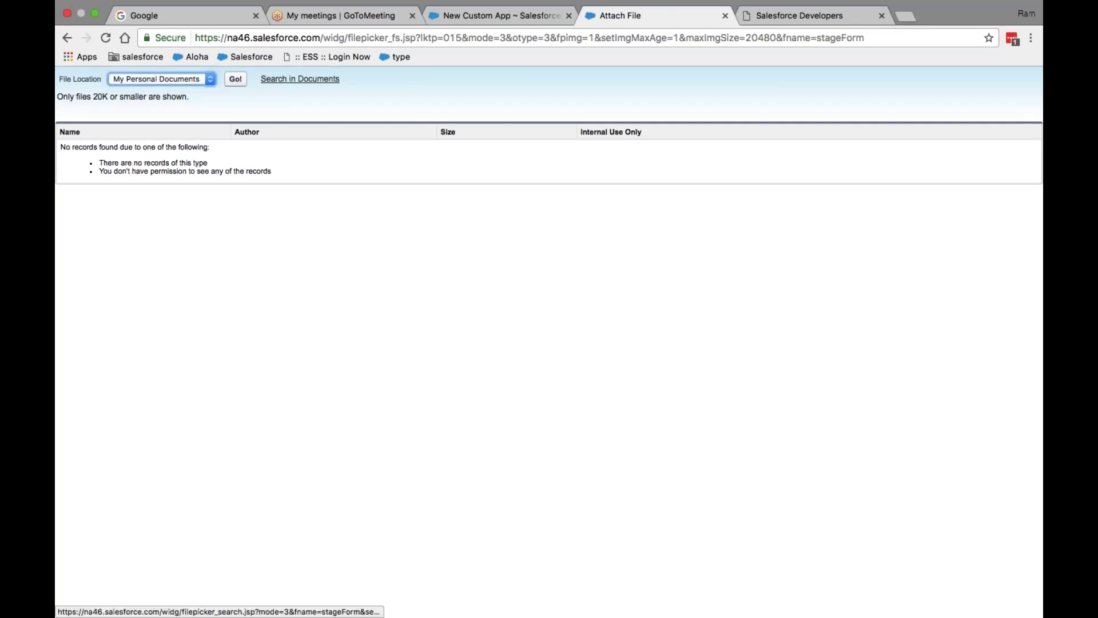
left_click(213, 80)
left_click(212, 81)
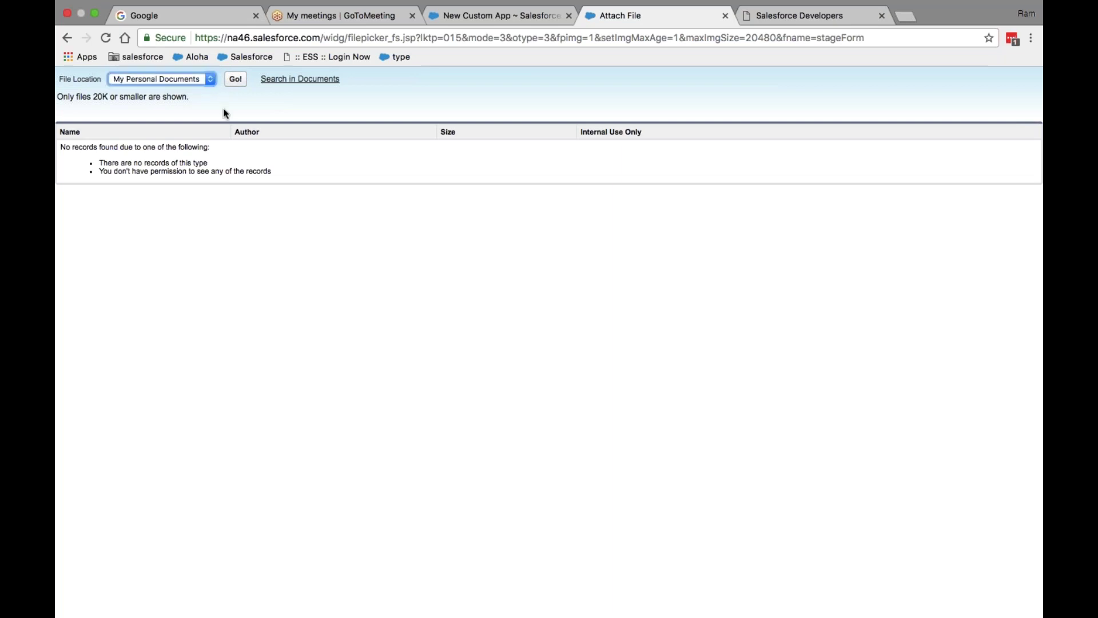
- Search the documents for a logo image, return to browsing by location, and close the file picker
left_click(301, 83)
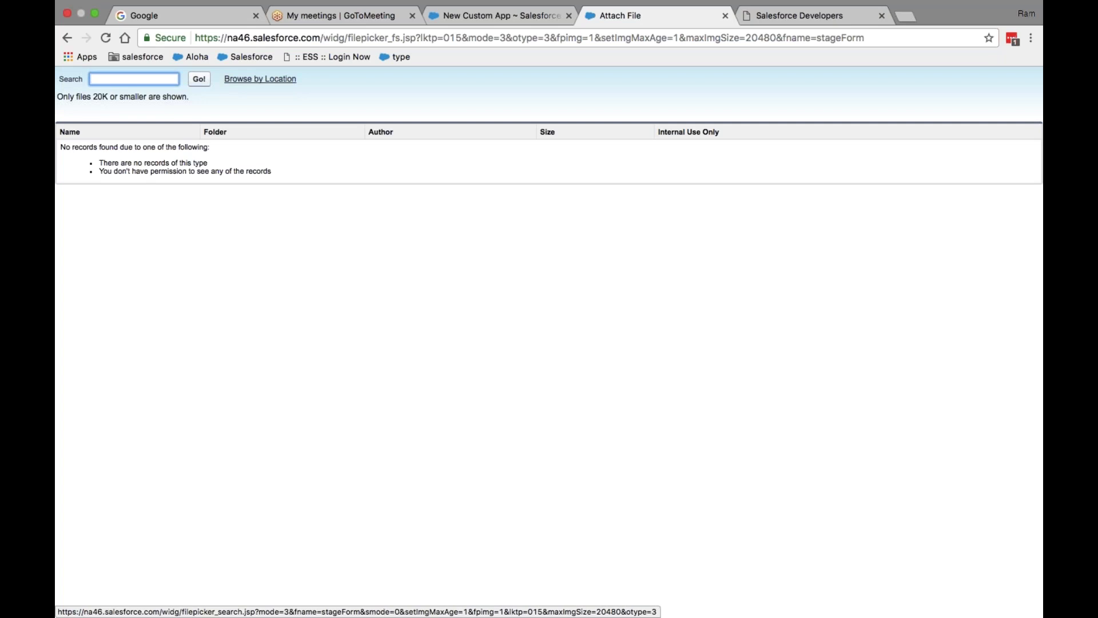
left_click(200, 82)
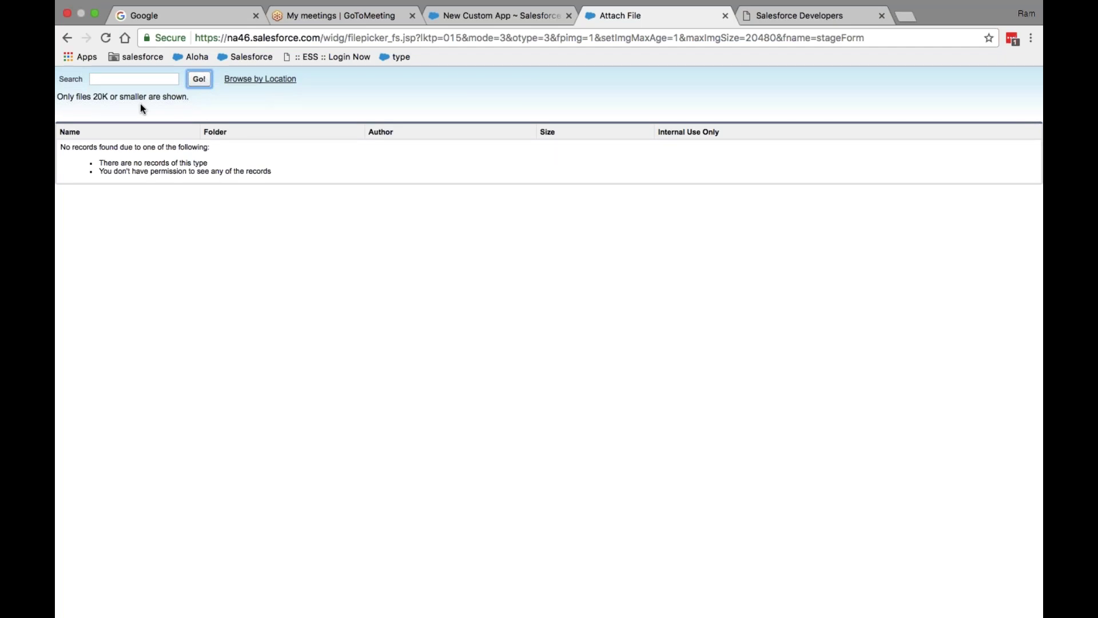
key("shift+Tab")
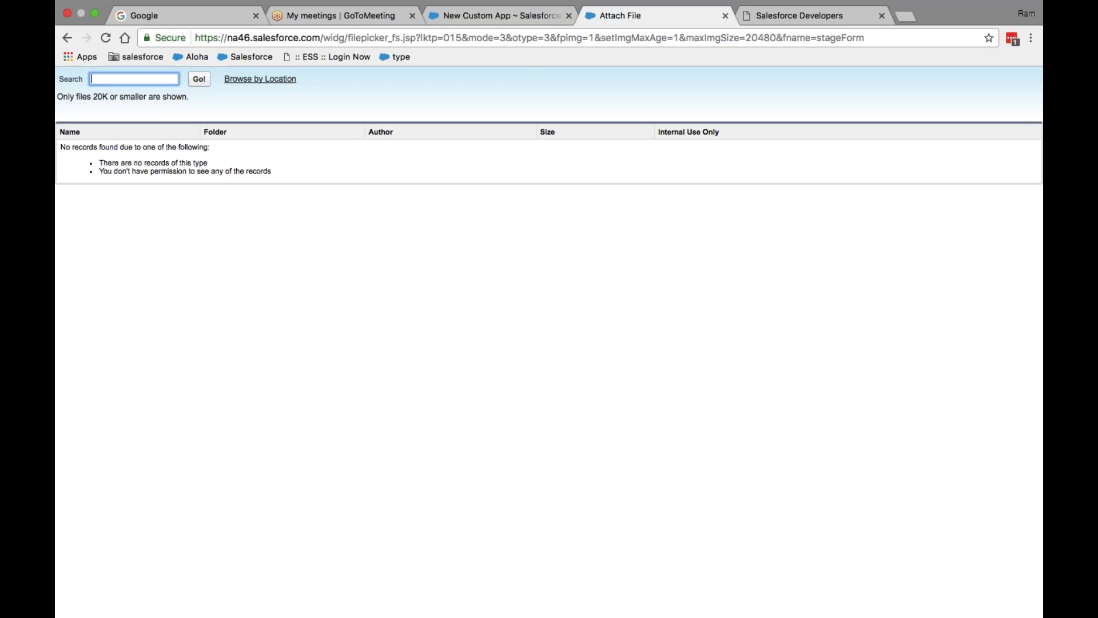
left_click(273, 82)
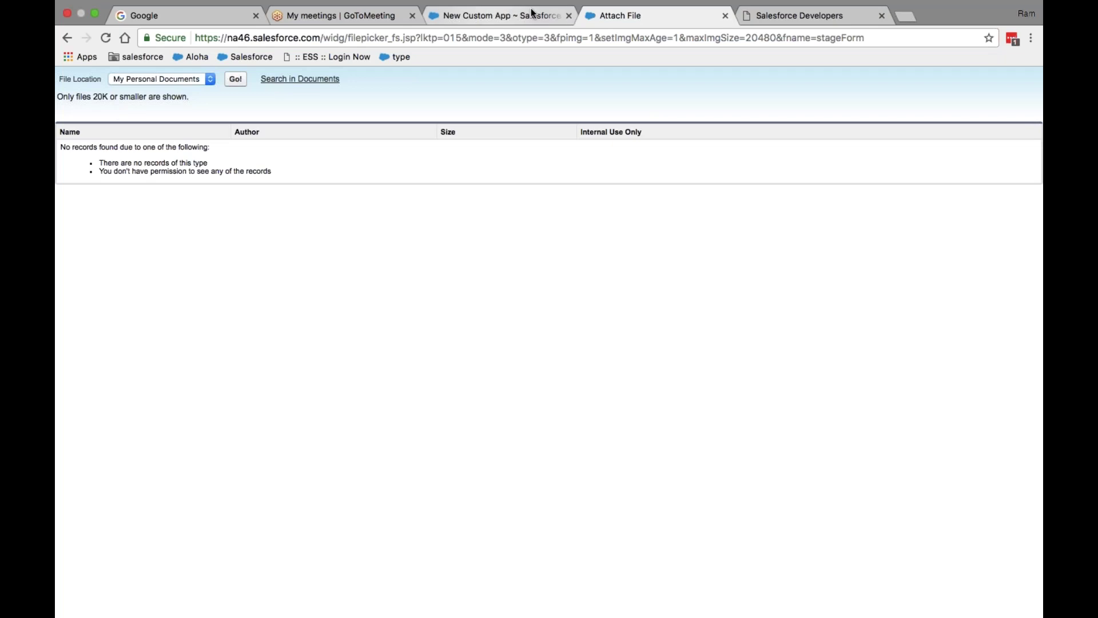
left_click(725, 16)
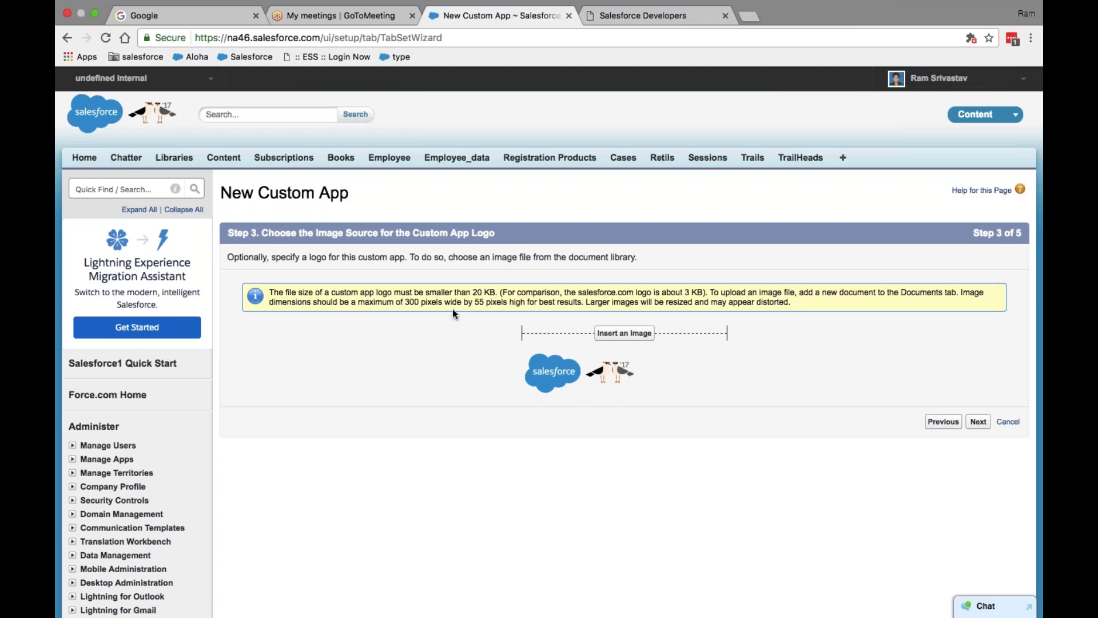
- Continue without a custom logo and add the Accounts, Leads and Opportunities tabs to the app
left_click(978, 421)
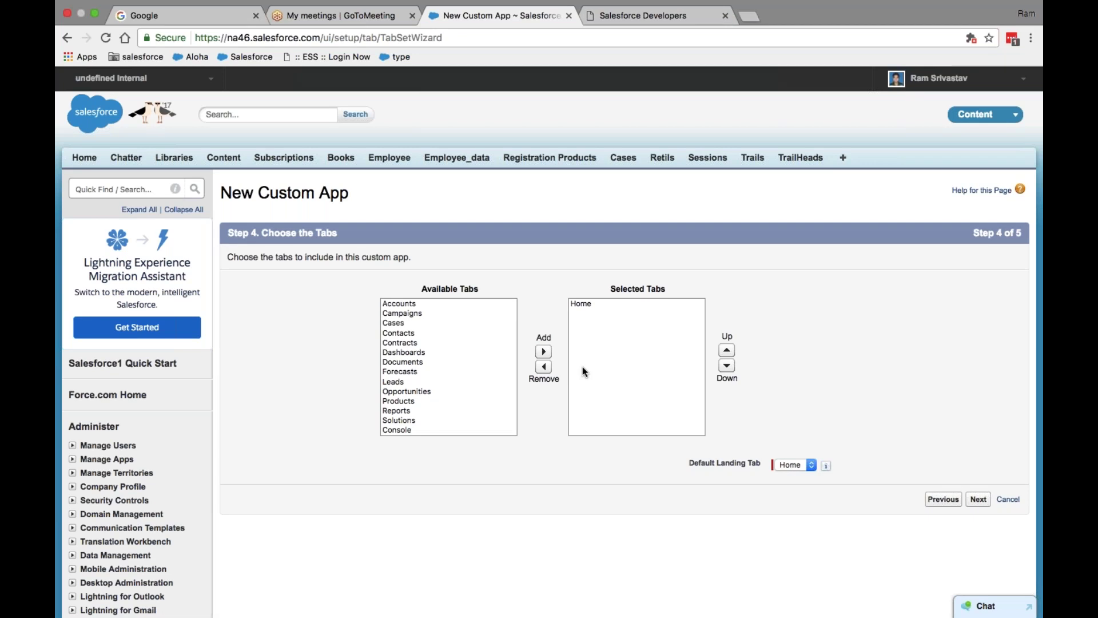
left_click(585, 310)
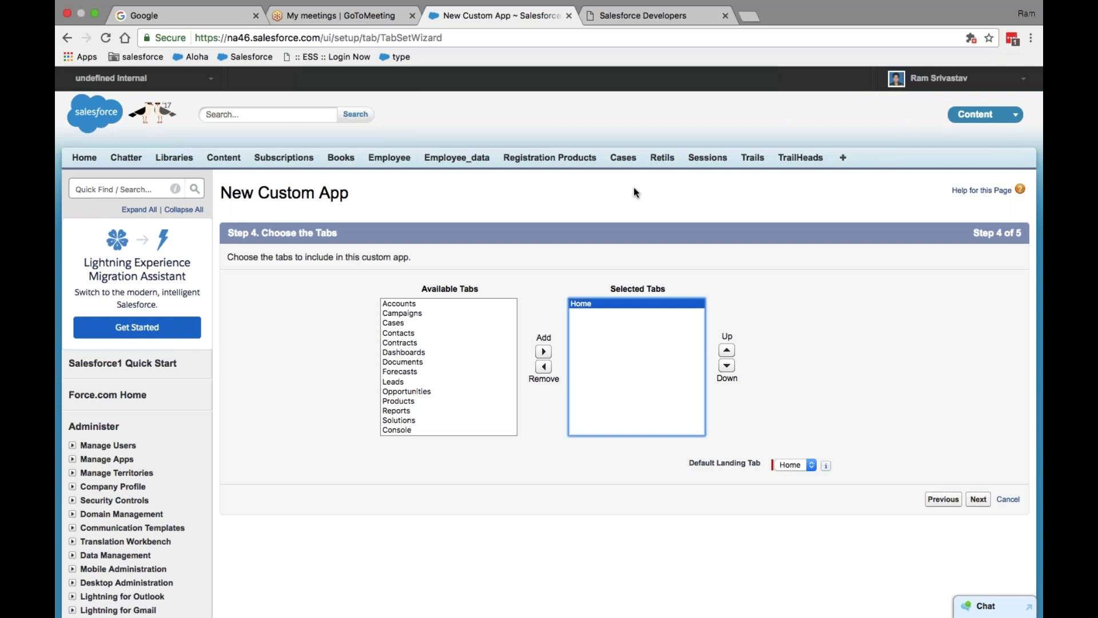
left_click(404, 302)
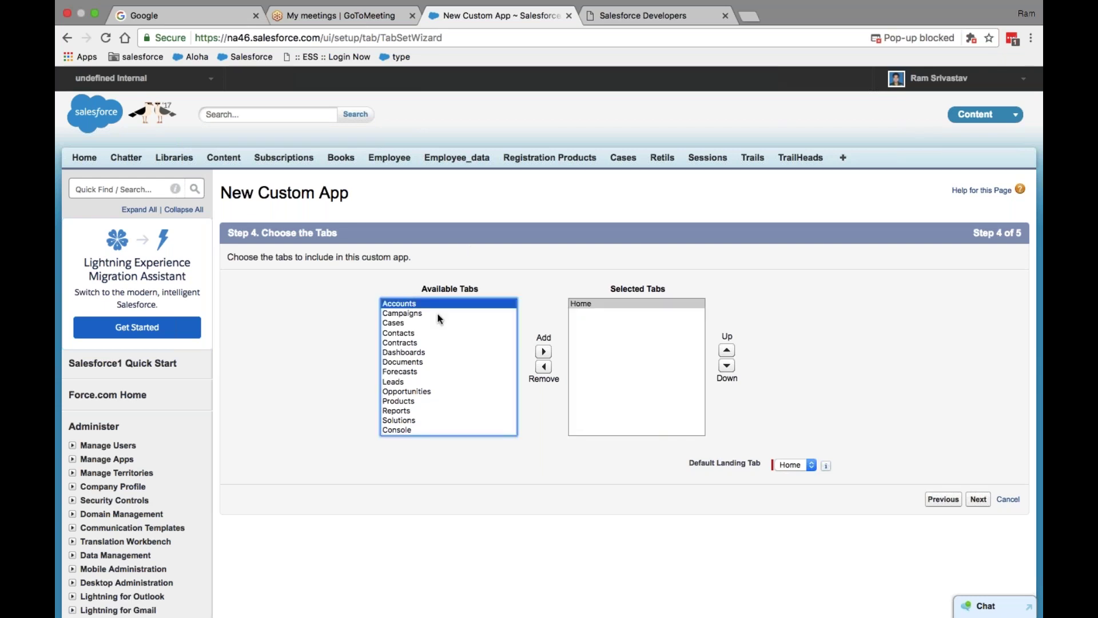
left_click(544, 351)
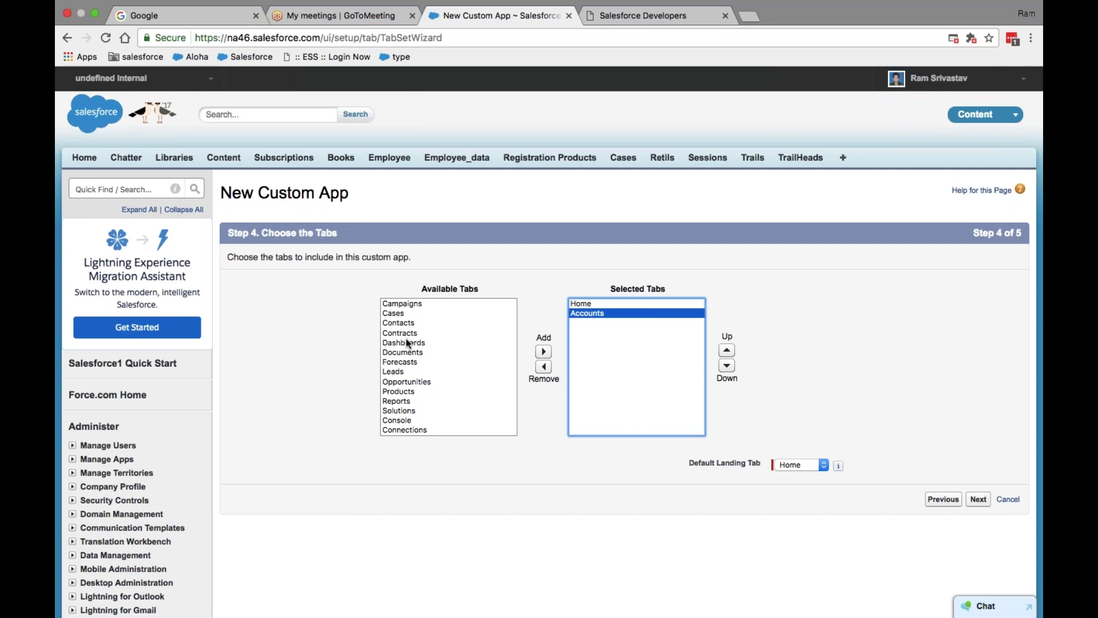
left_click(404, 372)
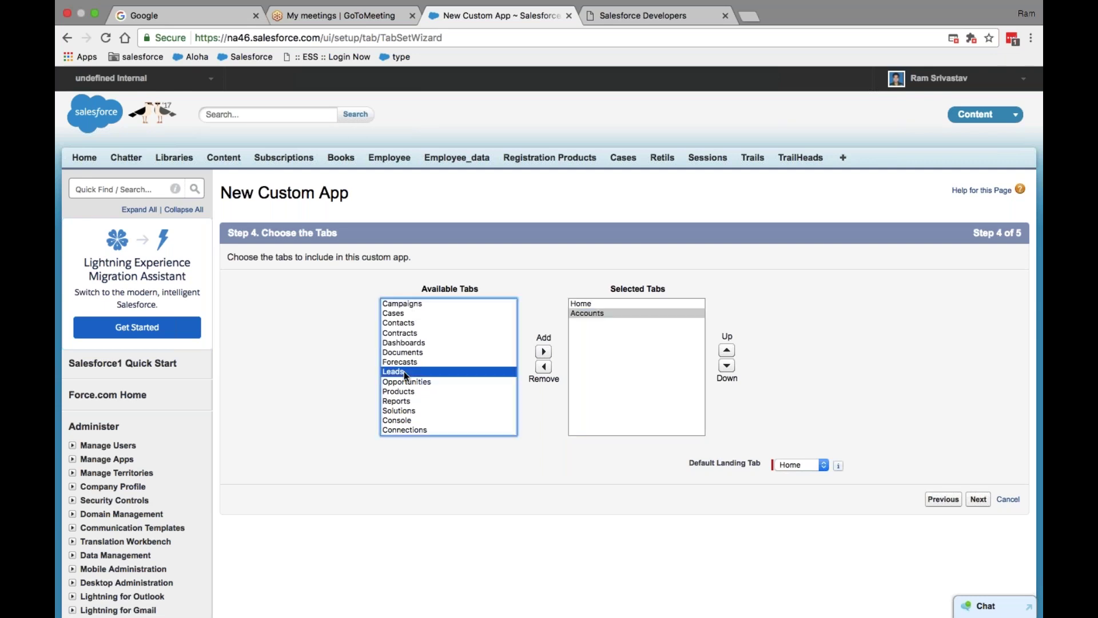
left_click(544, 351)
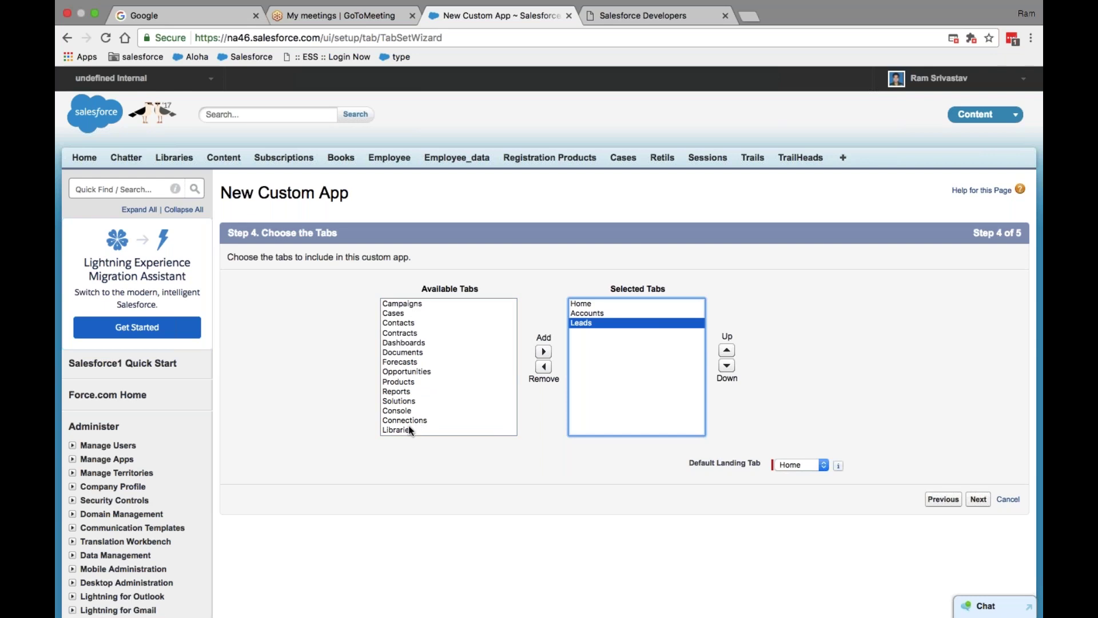
left_click(405, 372)
left_click(544, 351)
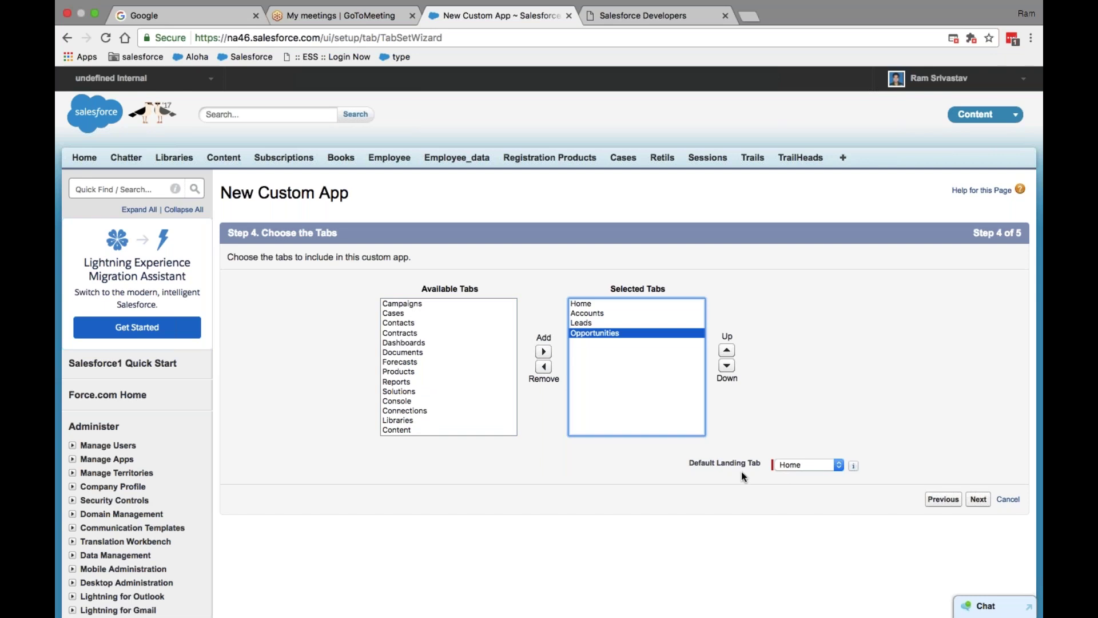
- Try to move the Home tab down, and arrange the remaining selected tabs as Leads, Opportunities, Accounts
left_click(624, 303)
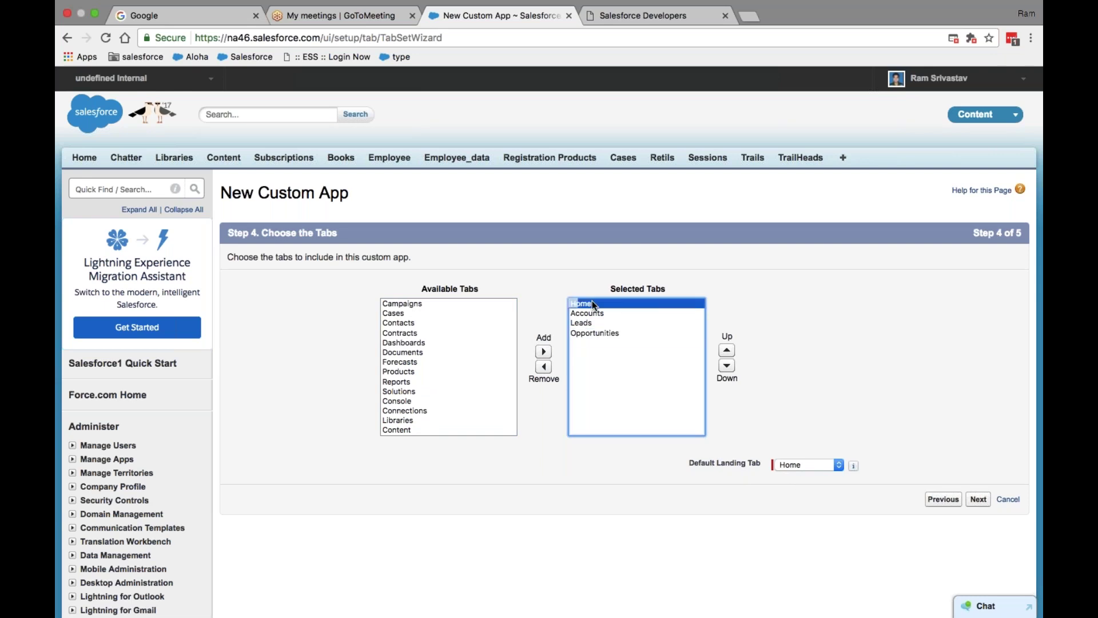
left_click(727, 365)
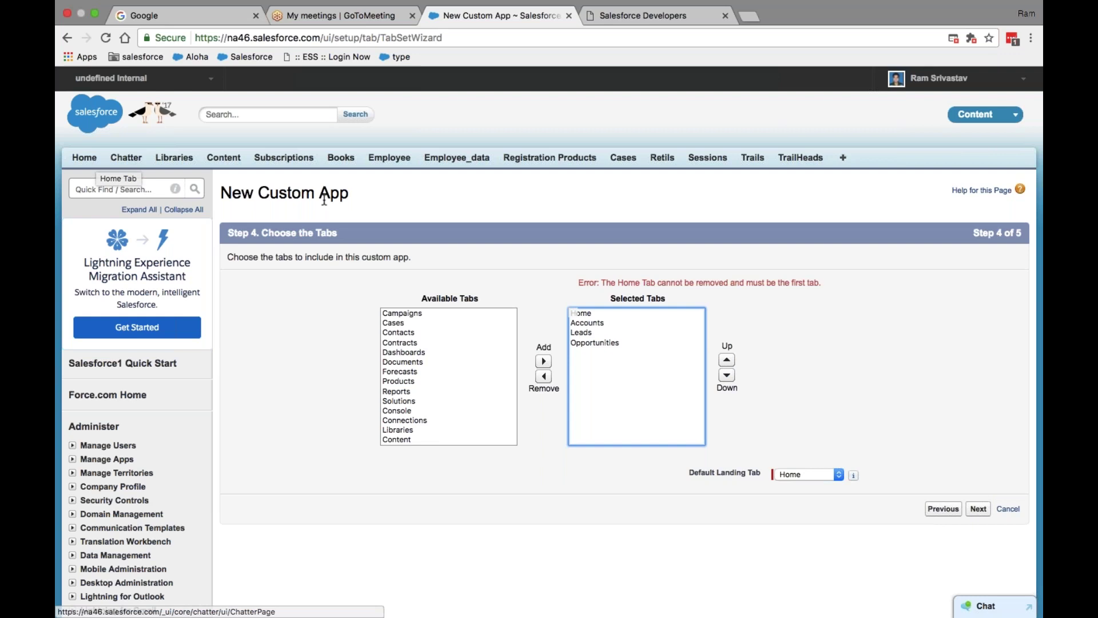
left_click(597, 324)
left_click(726, 375)
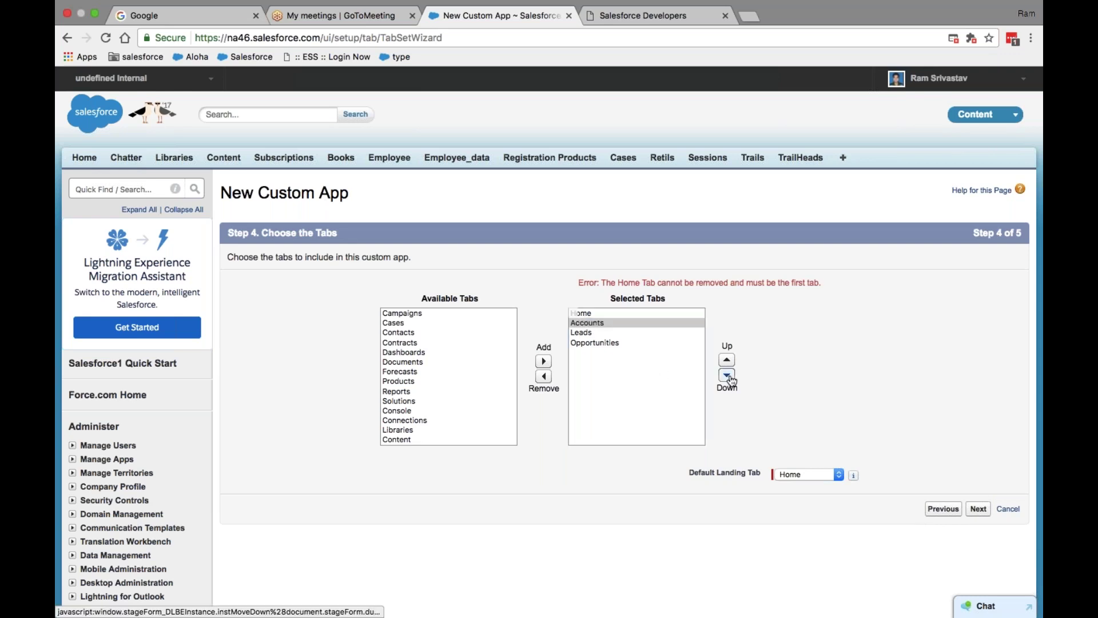
key("Down")
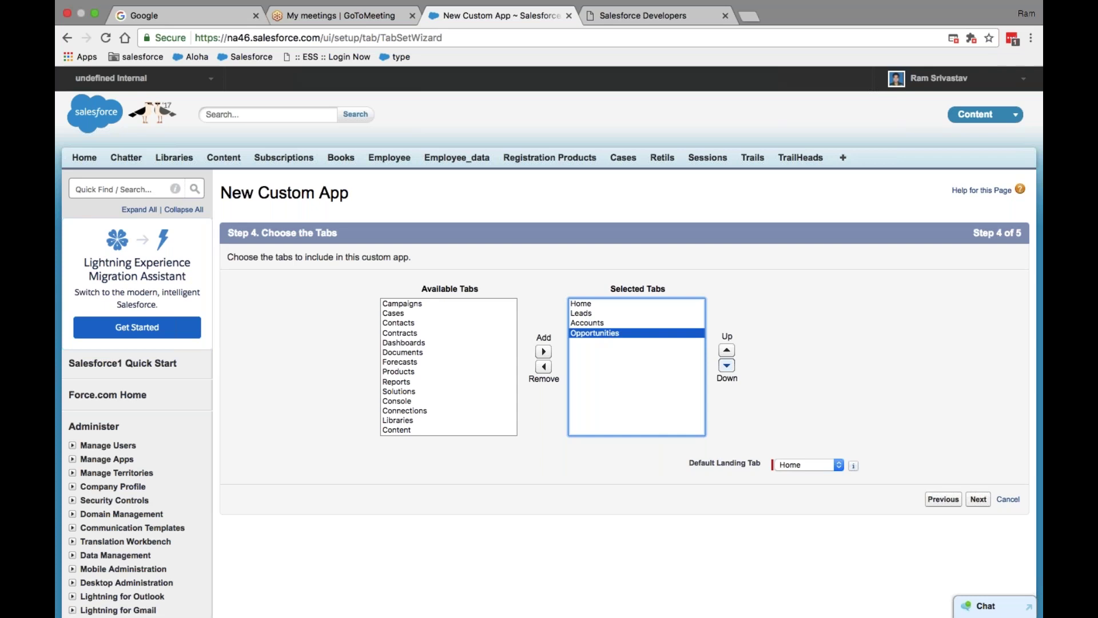
left_click(730, 351)
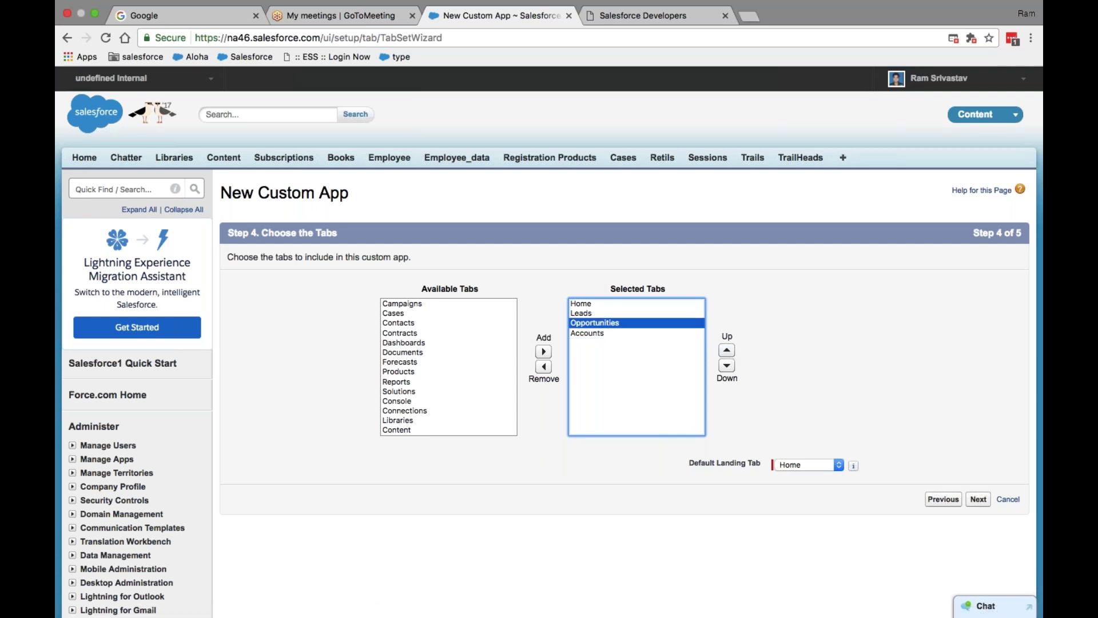
- Continue to the profile assignment and make the custom app visible to the System Administrator profile
left_click(979, 499)
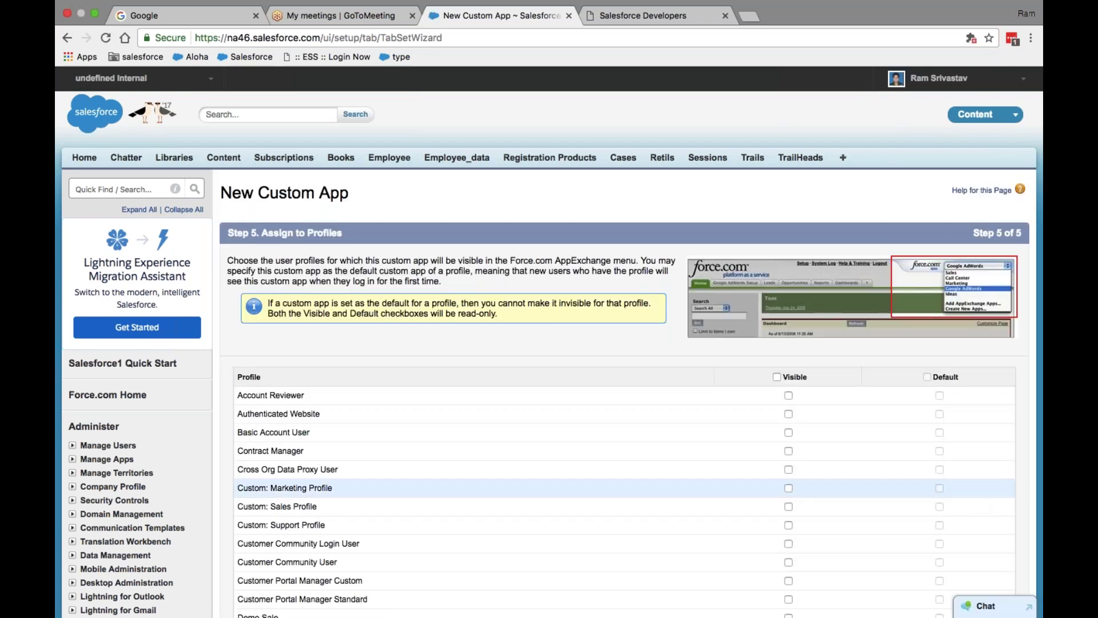
scroll(693, 275, "down", 5)
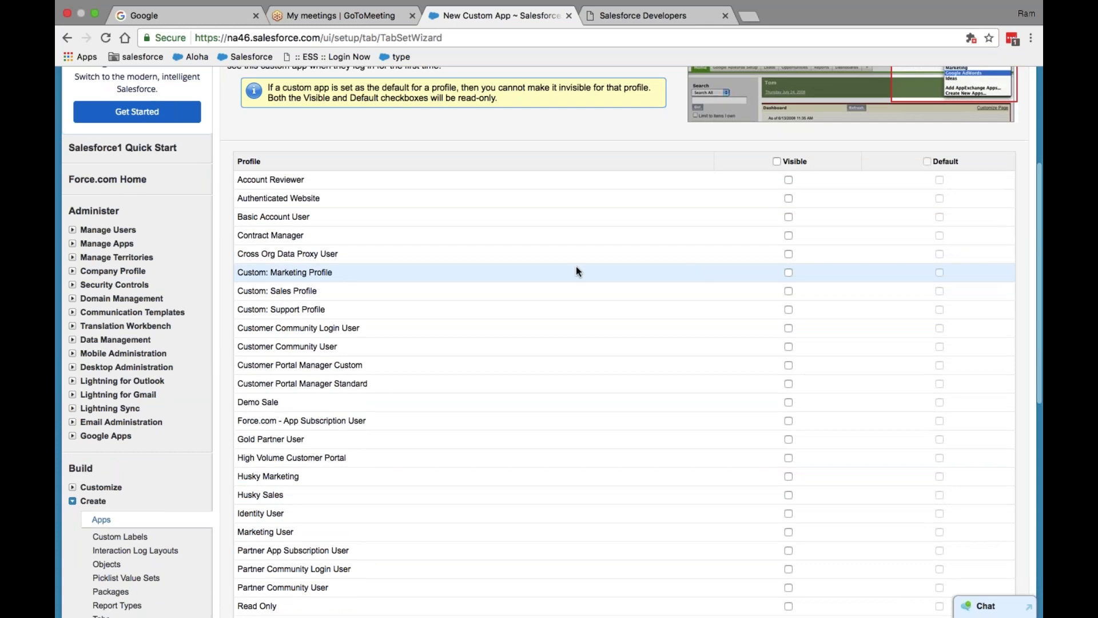
scroll(577, 271, "down", 7)
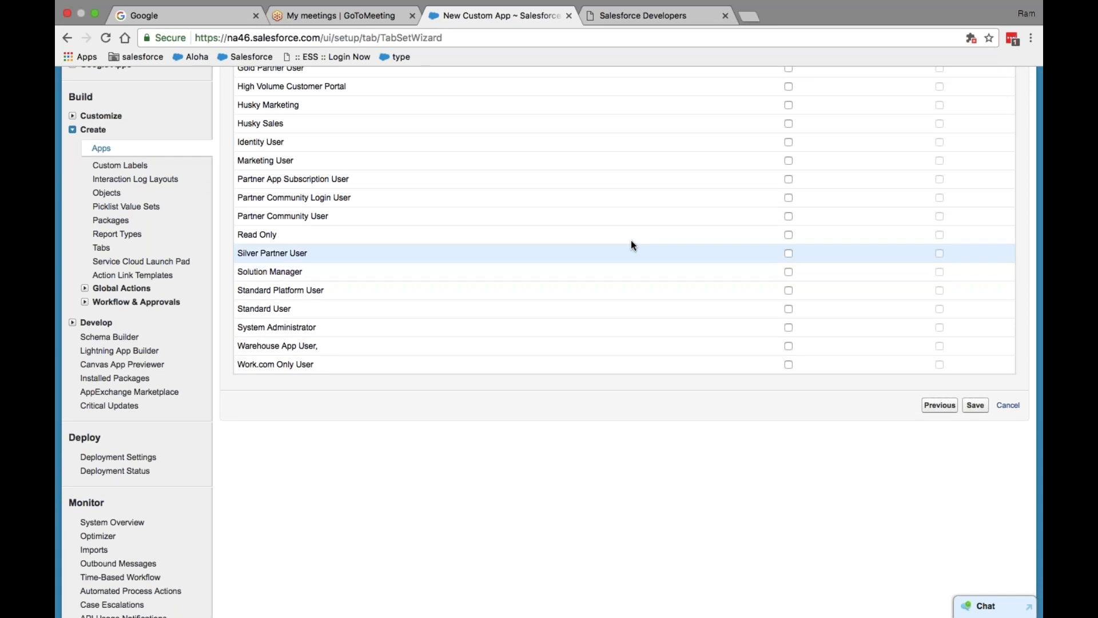
scroll(632, 238, "up", 12)
scroll(631, 238, "down", 3)
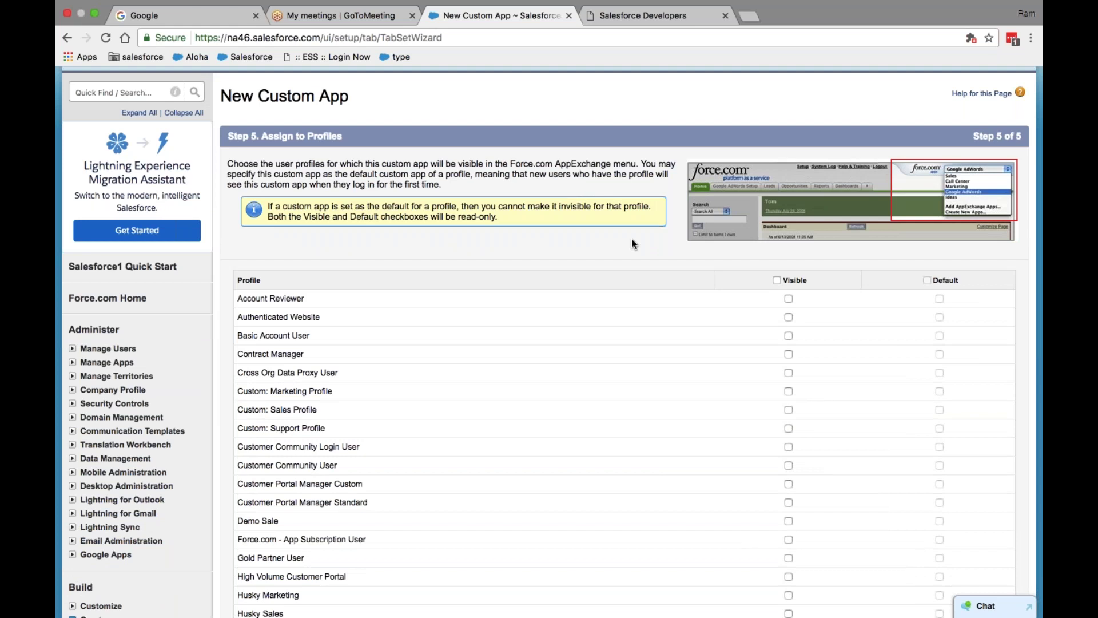
scroll(632, 244, "down", 5)
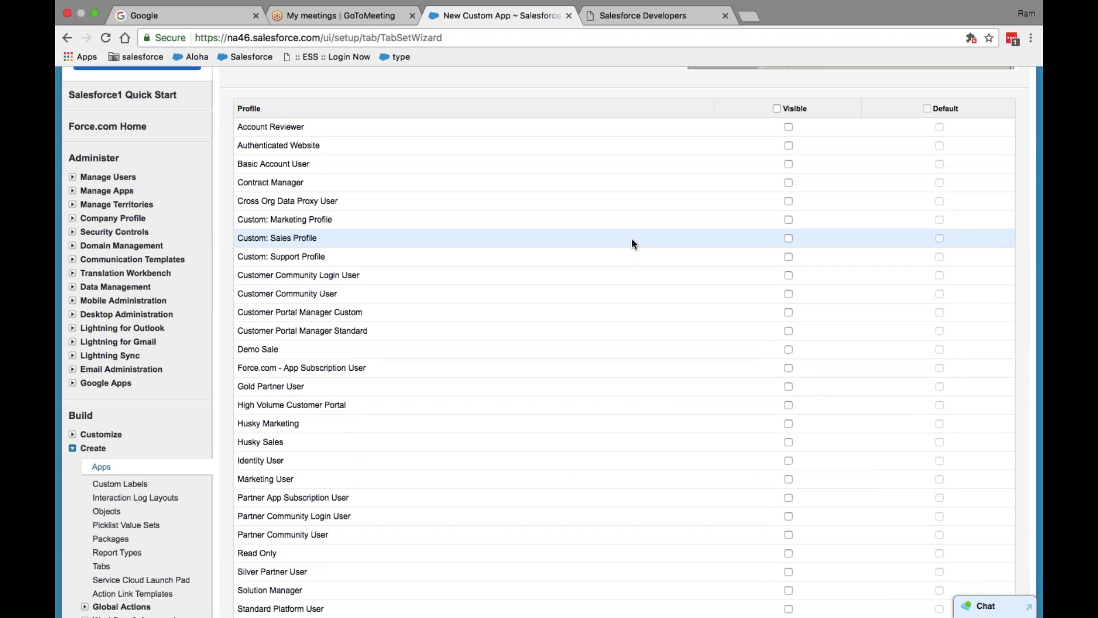
scroll(631, 243, "down", 4)
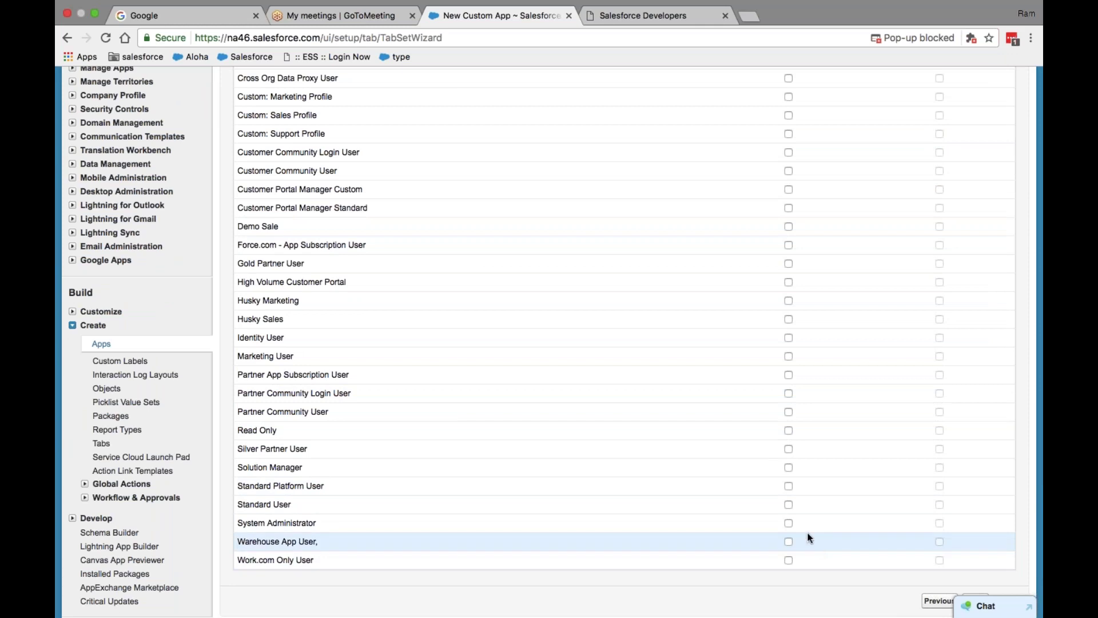
left_click(789, 524)
left_click(940, 523)
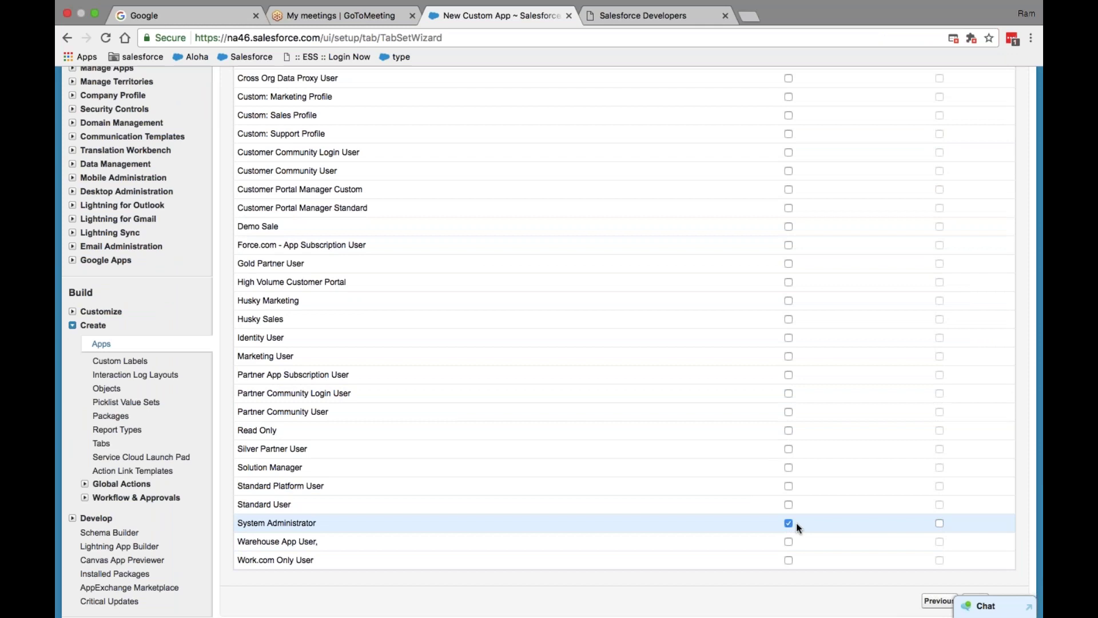
- Review the profile assignments, save the custom app, and look for Training in the apps list
scroll(812, 295, "up", 1)
scroll(813, 295, "up", 10)
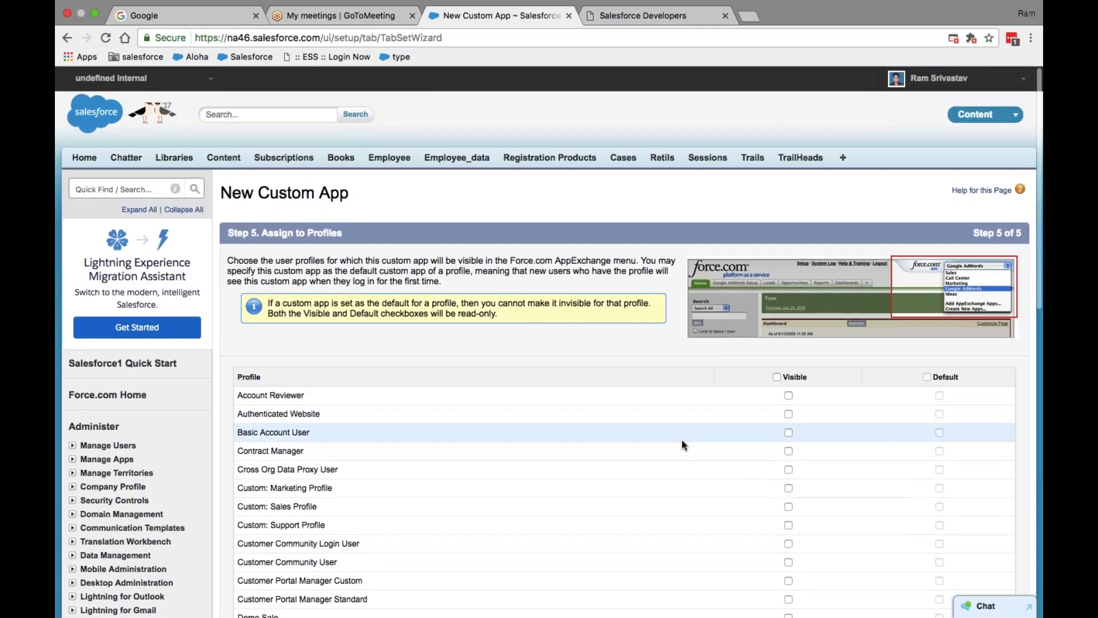
scroll(683, 445, "down", 10)
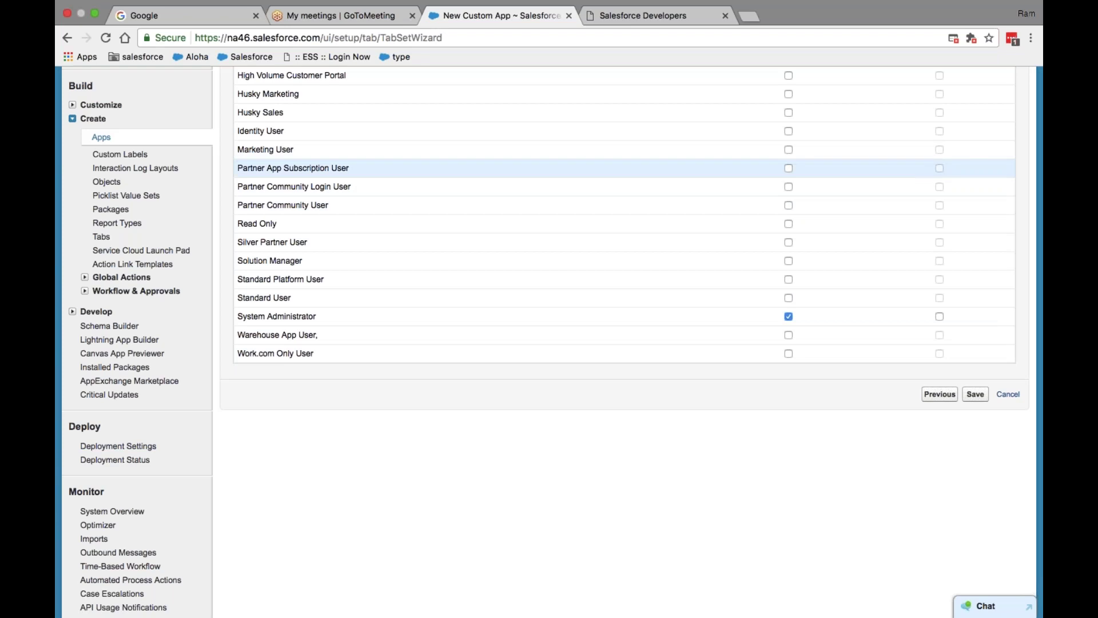
scroll(623, 297, "up", 5)
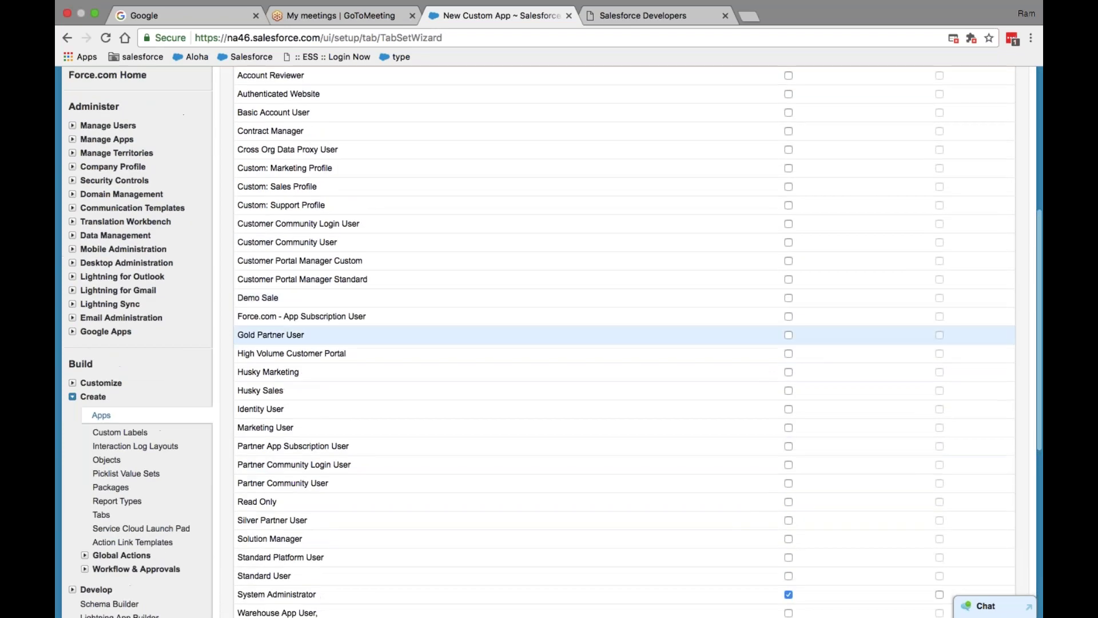
scroll(513, 351, "up", 5)
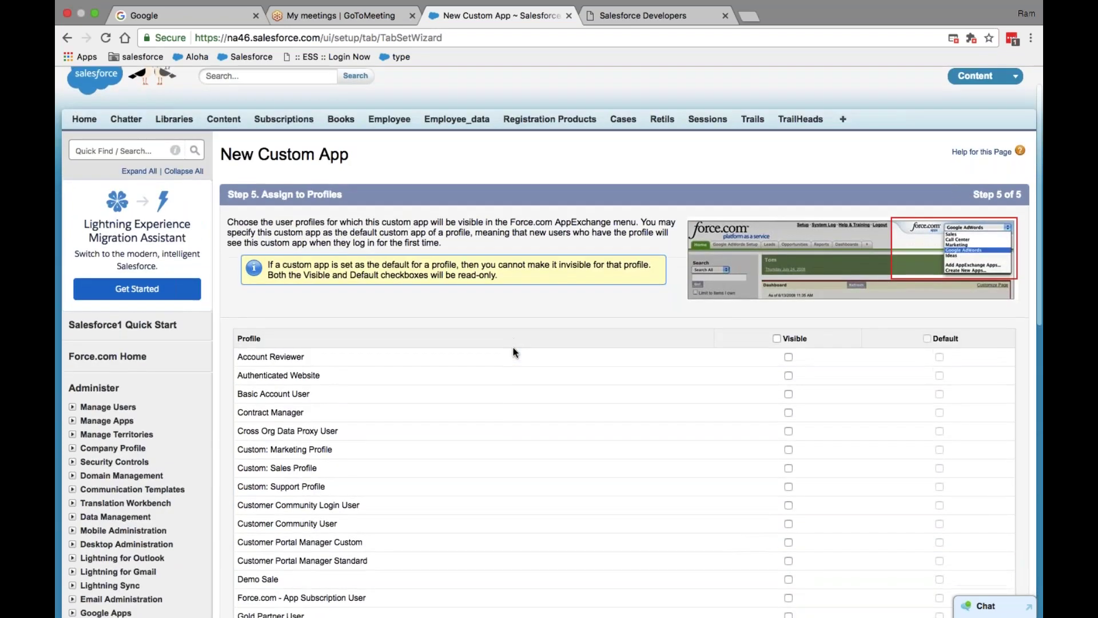
scroll(513, 348, "down", 6)
scroll(596, 355, "down", 5)
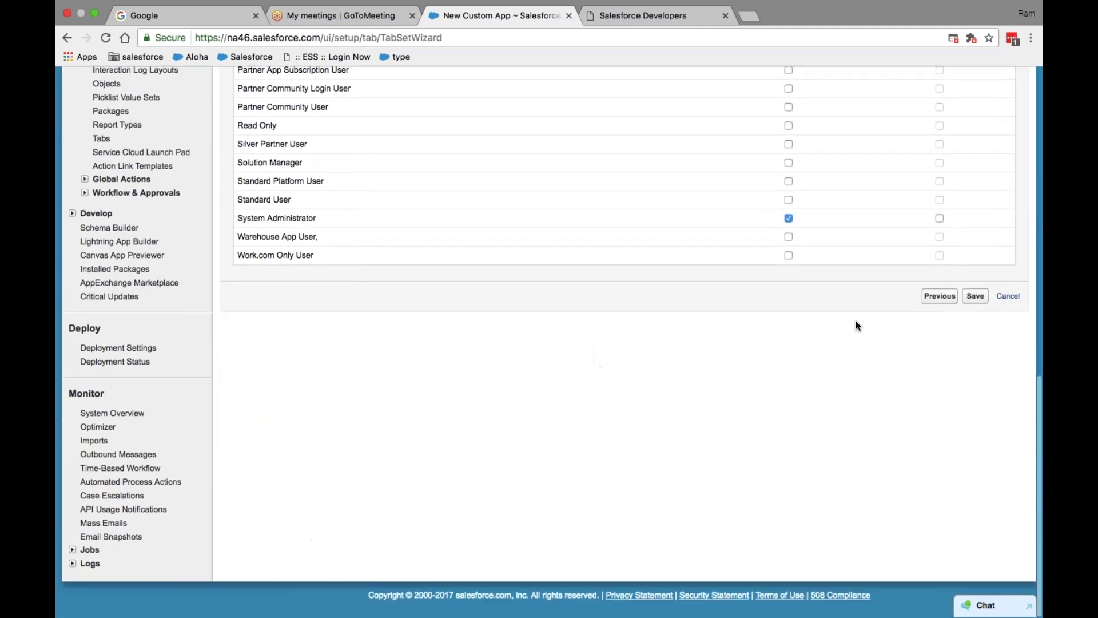
left_click(976, 297)
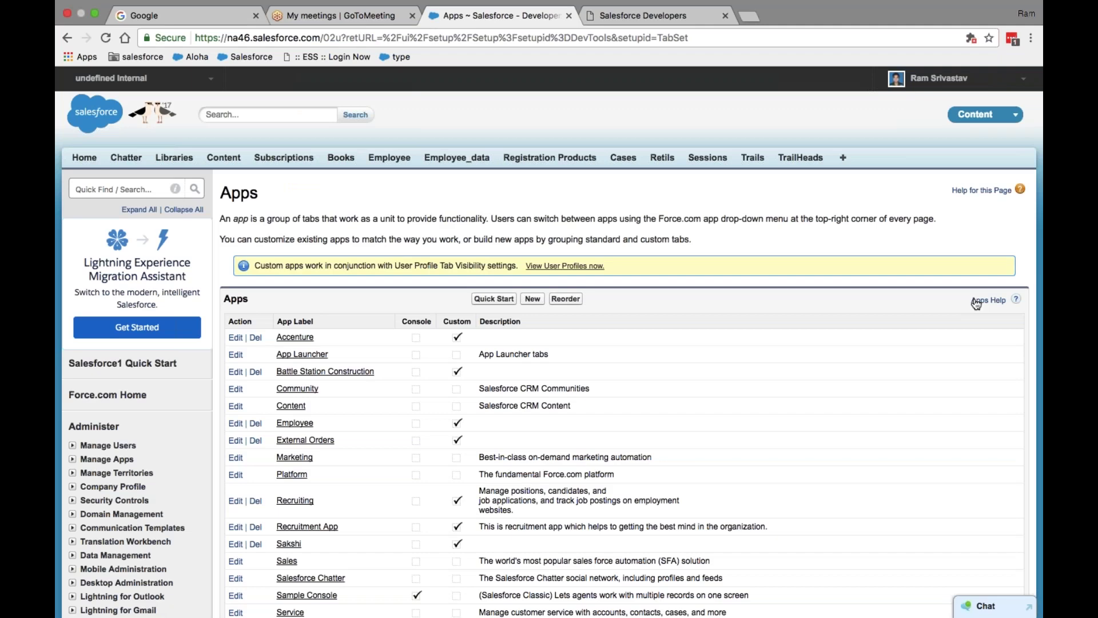
scroll(976, 303, "down", 10)
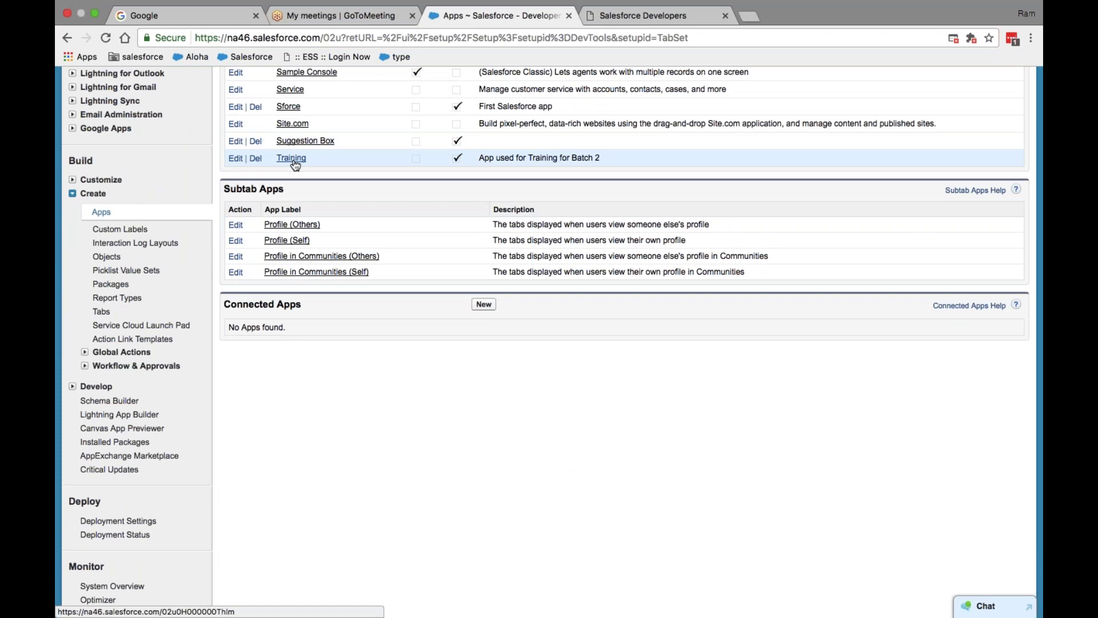
scroll(664, 191, "up", 10)
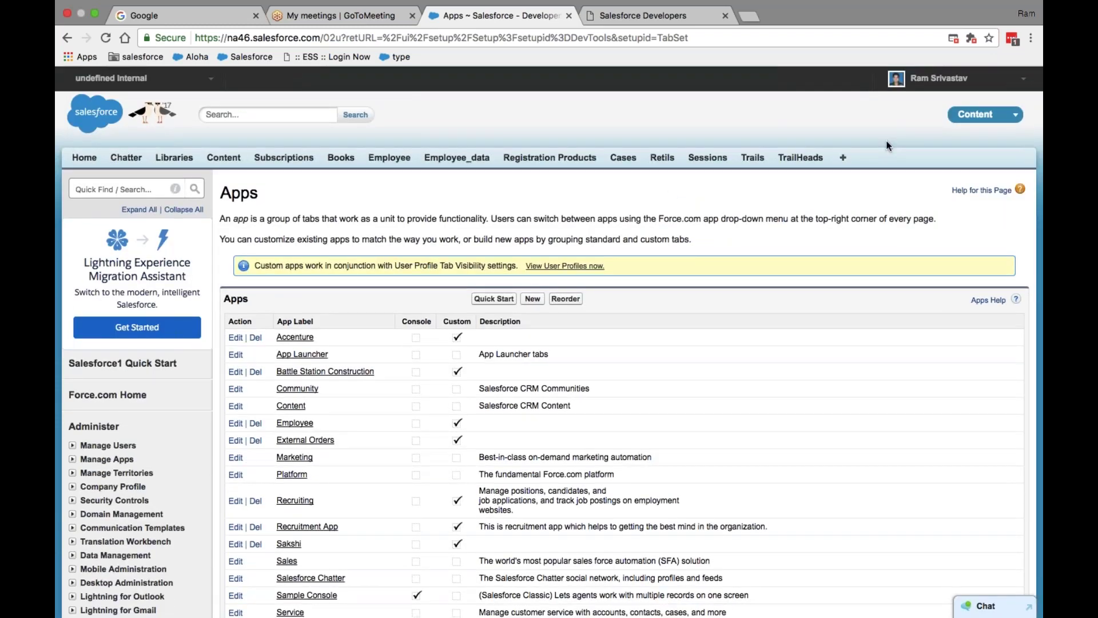
- Switch from the Content app to the Training app and open Setup
left_click(1019, 117)
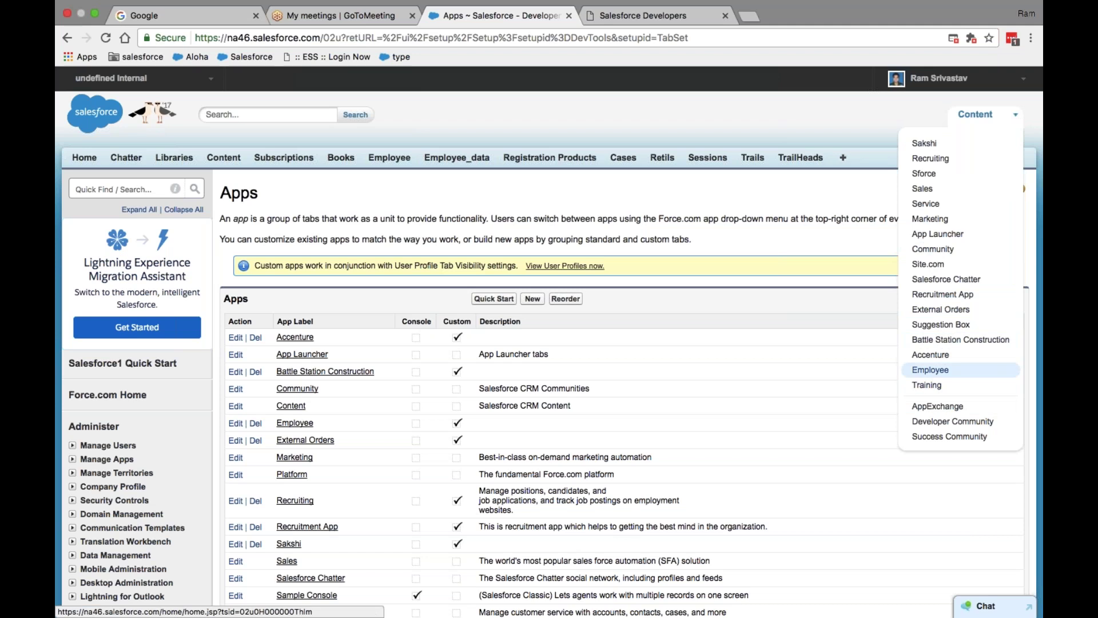
left_click(927, 385)
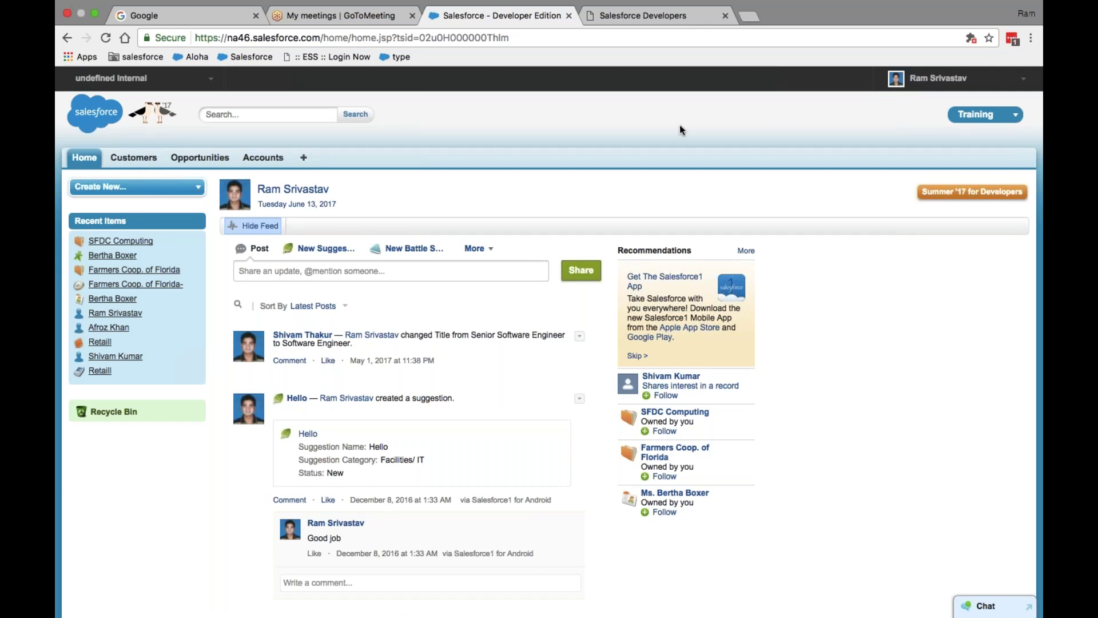
left_click(938, 78)
left_click(910, 117)
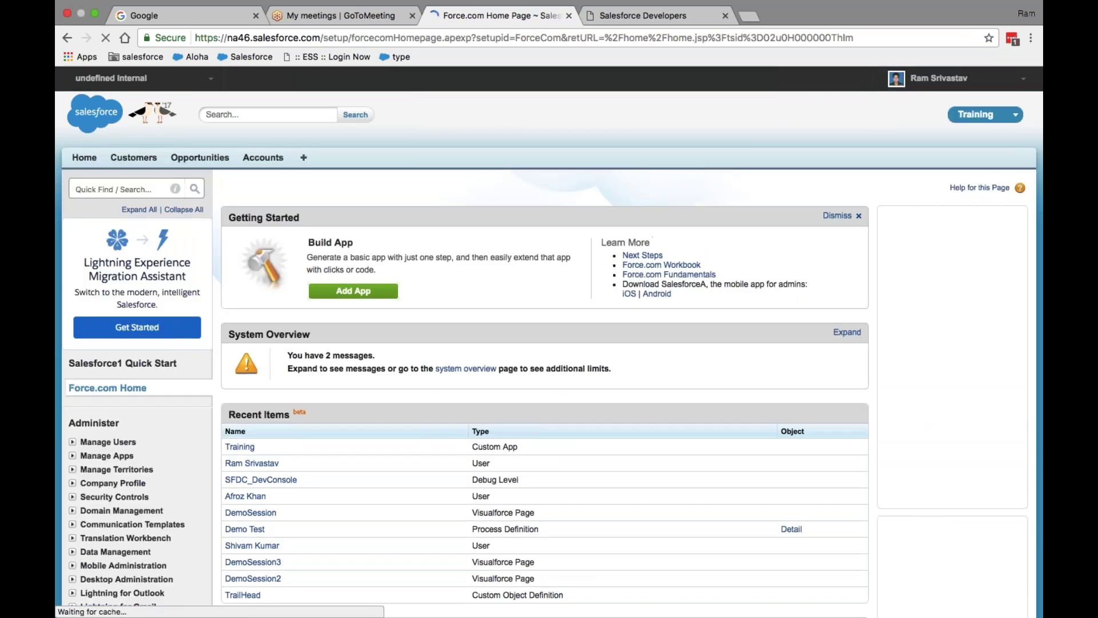
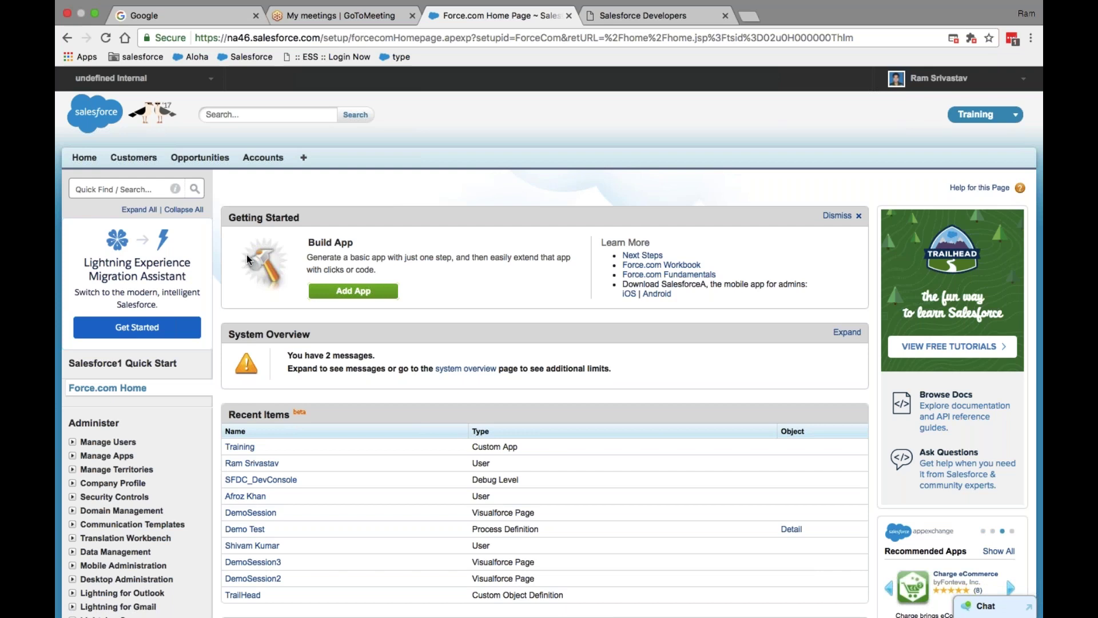
- Switch to the SFDC Contant document in Word and highlight the path "Build -> Create ->Apps"
left_click(97, 191)
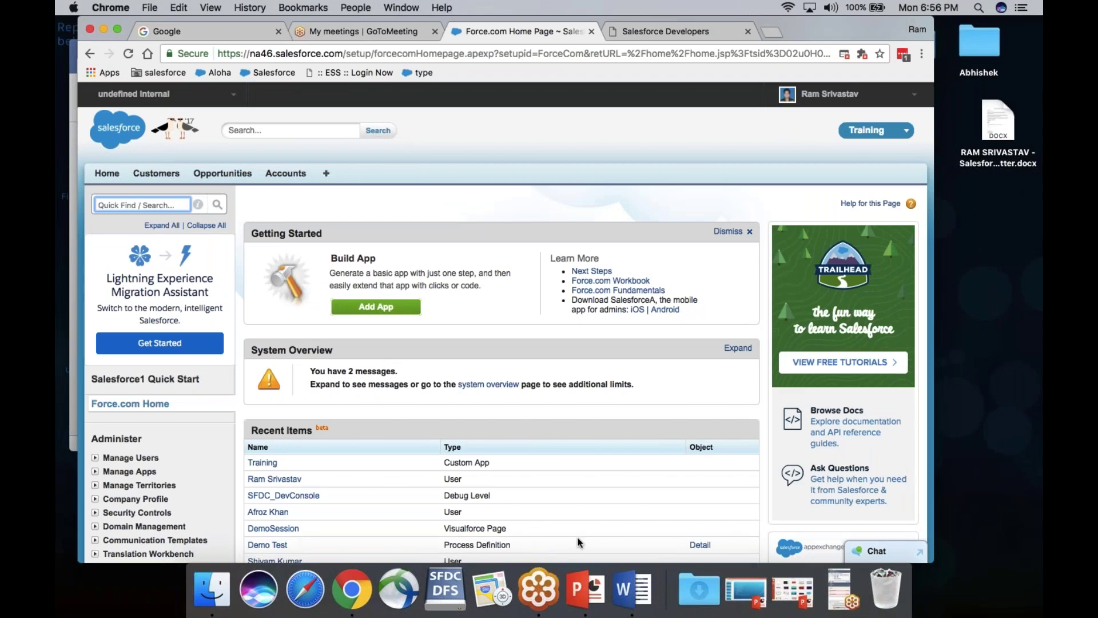
left_click(548, 574)
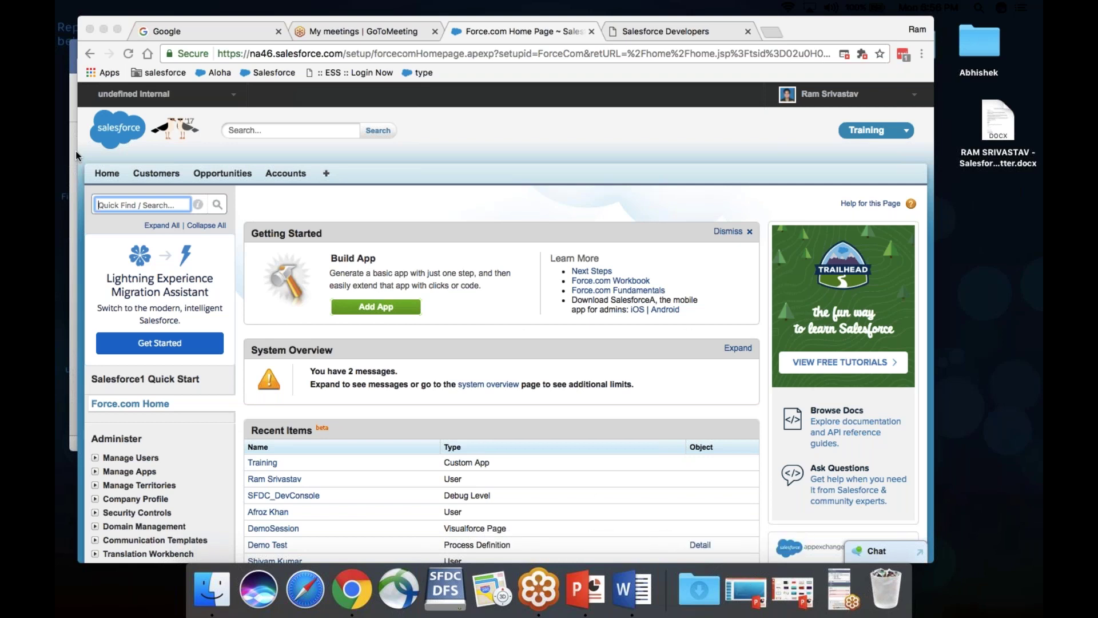
left_click(103, 30)
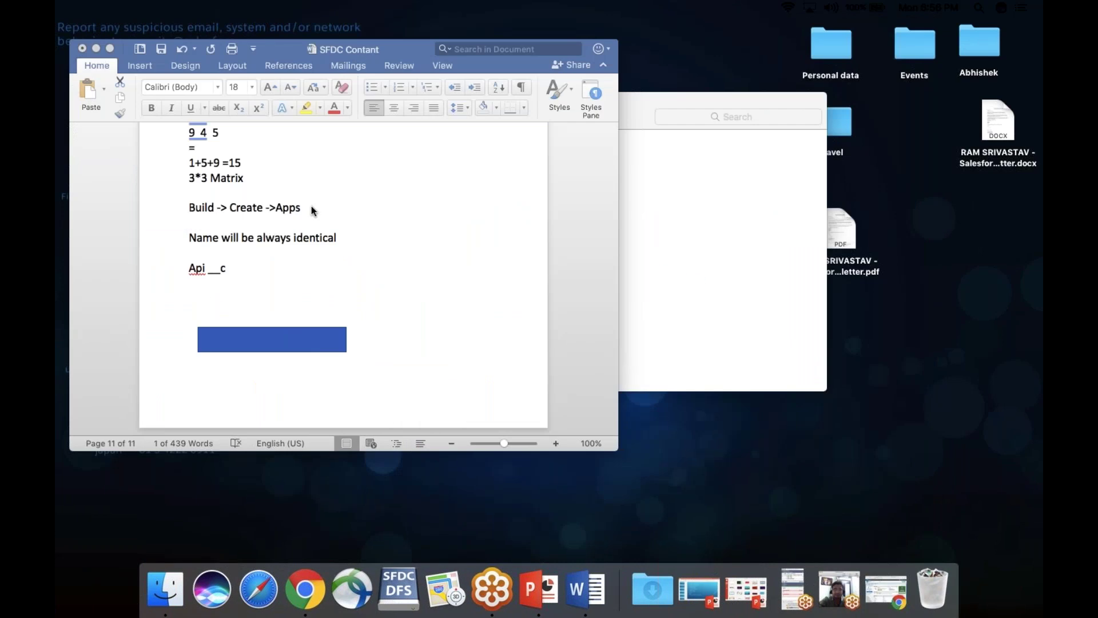
left_click_drag(312, 207, 190, 202)
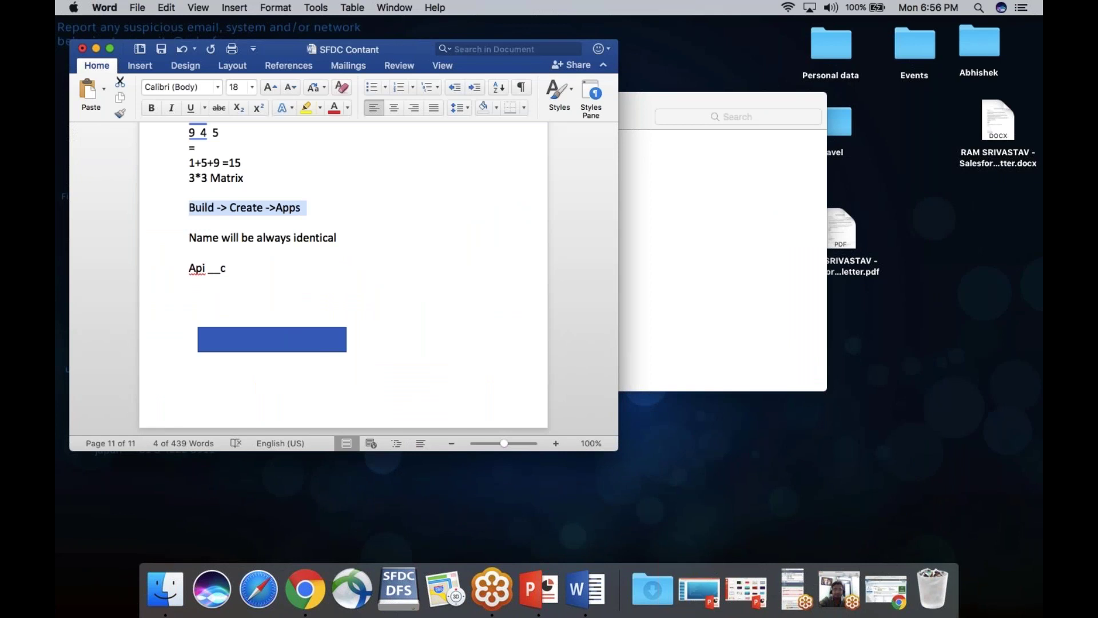
- Minimize the Word document and the SFDC folder window, check the meeting window, and switch back to Chrome
left_click(96, 49)
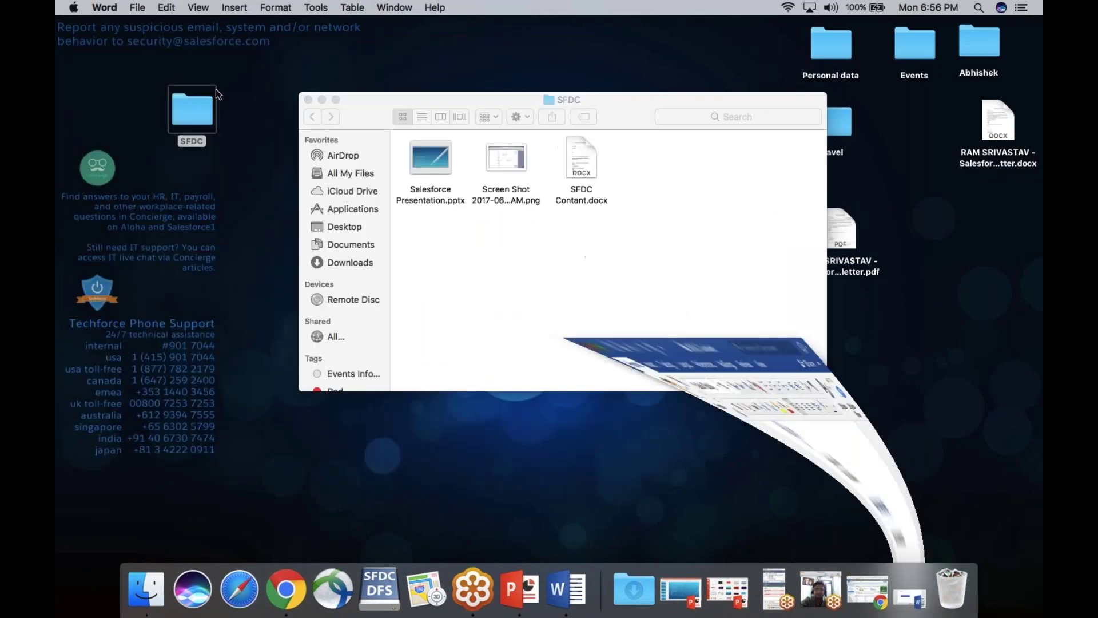
left_click(322, 102)
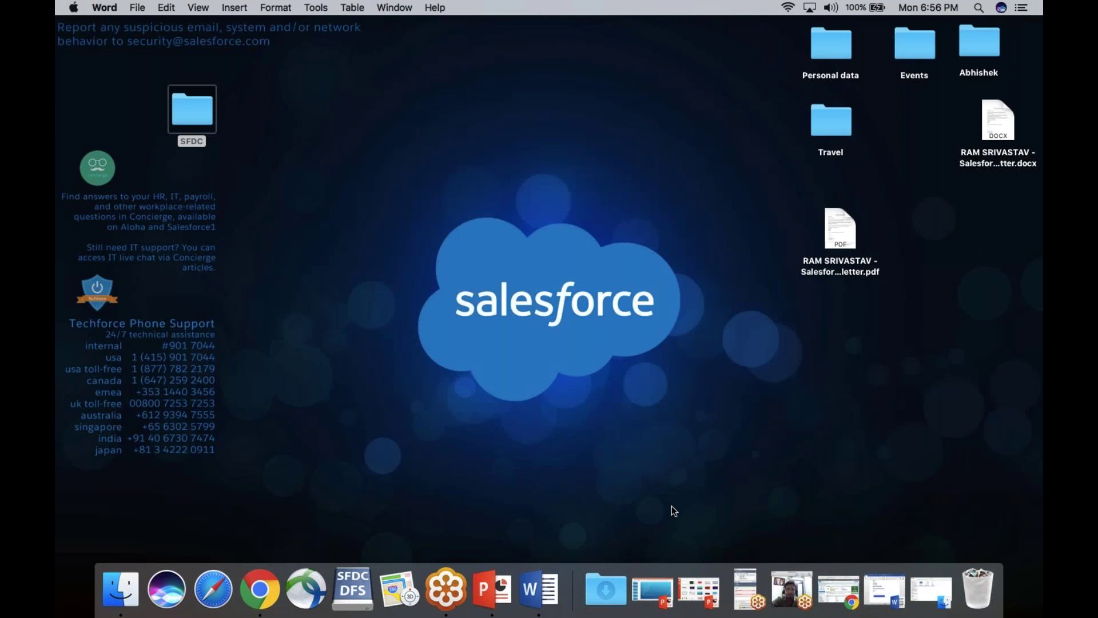
left_click(746, 580)
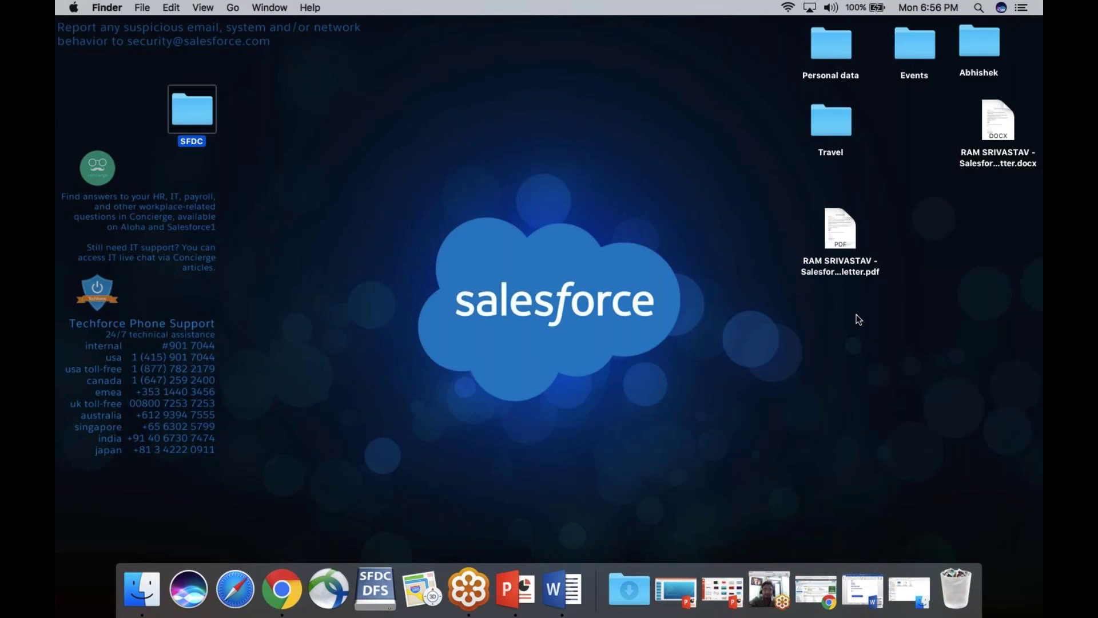
left_click(281, 587)
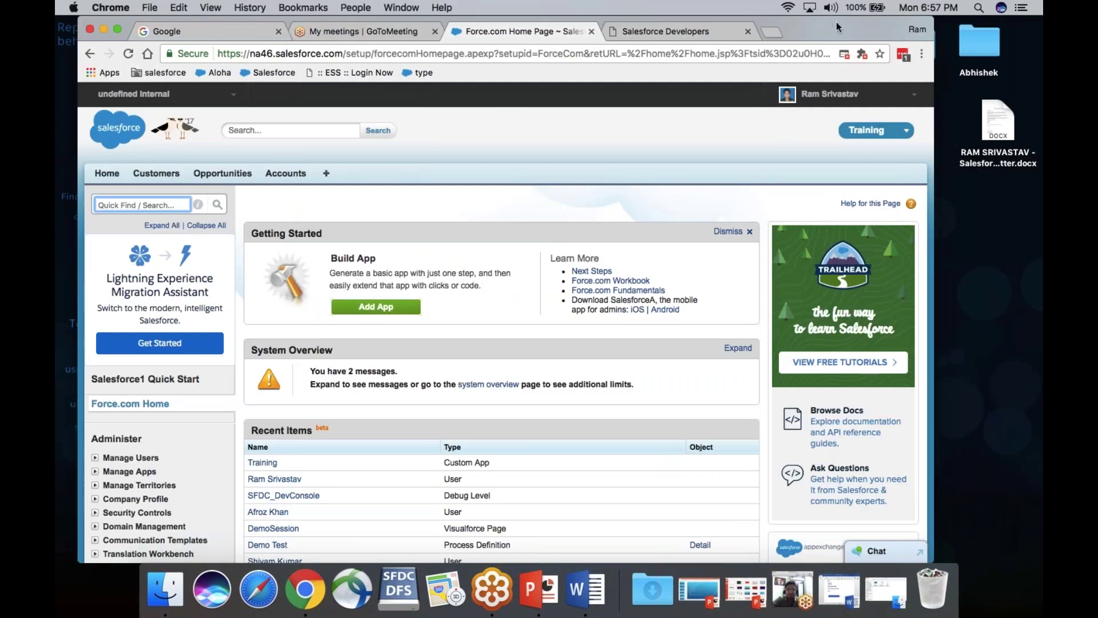
- Reload the Setup home page and expand the browser to full screen
left_click(830, 94)
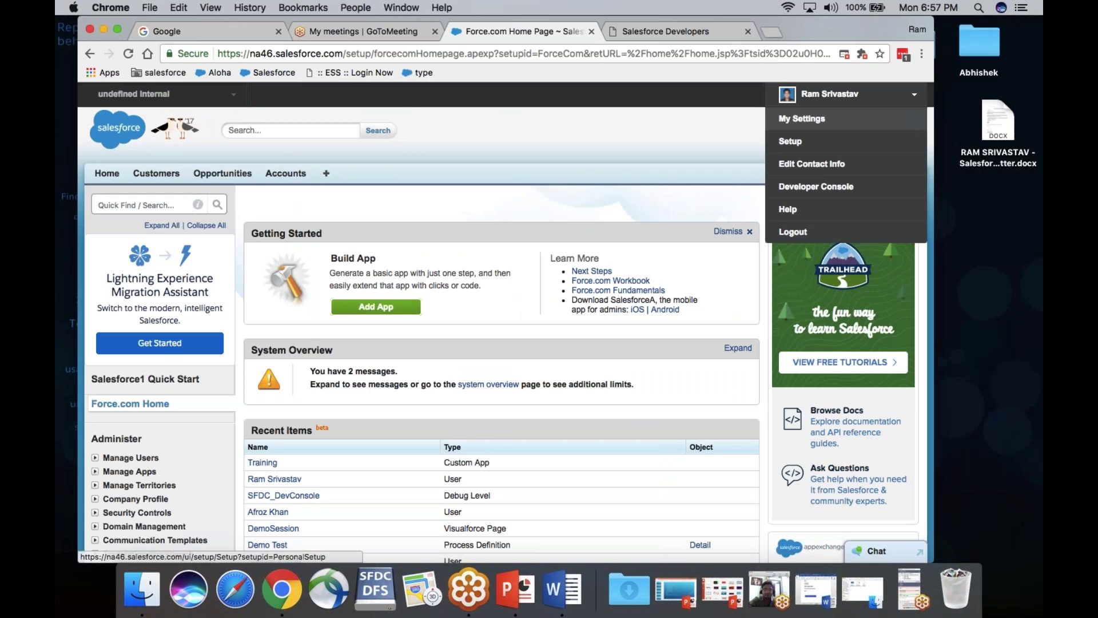
left_click(813, 140)
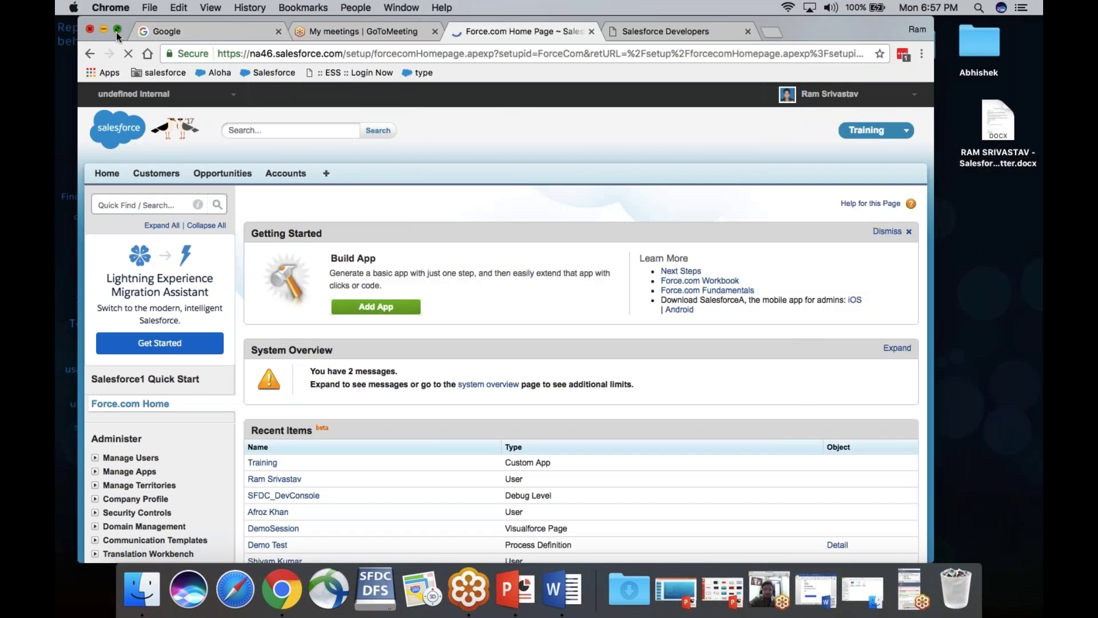
left_click(117, 31)
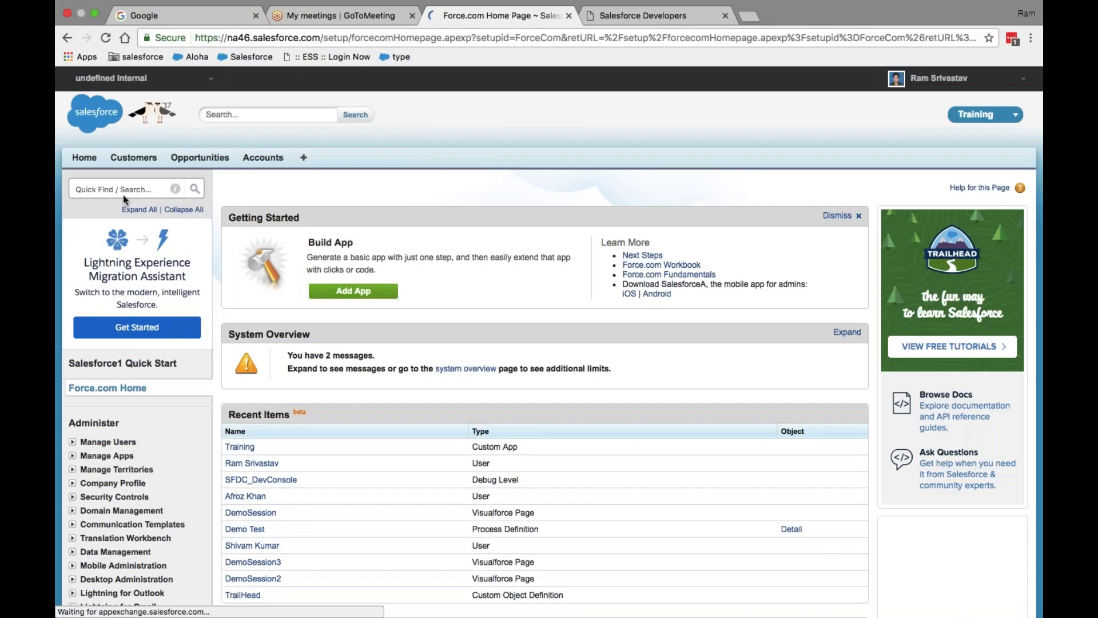
- Search Setup with Quick Find for app, object and report in turn, and clear the search
type("app")
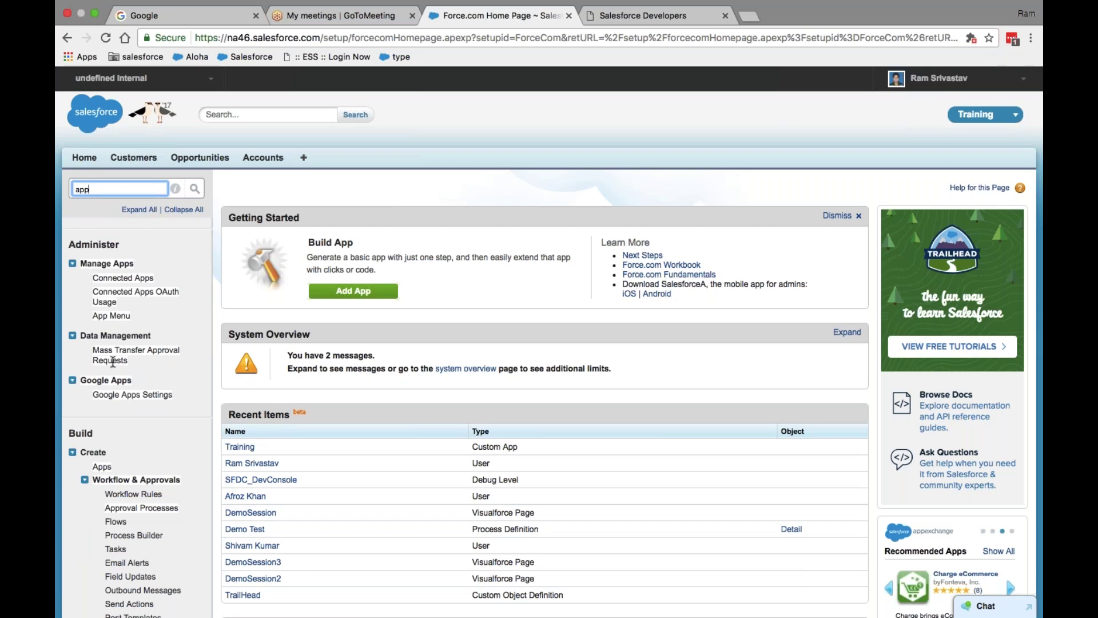
left_click(175, 190)
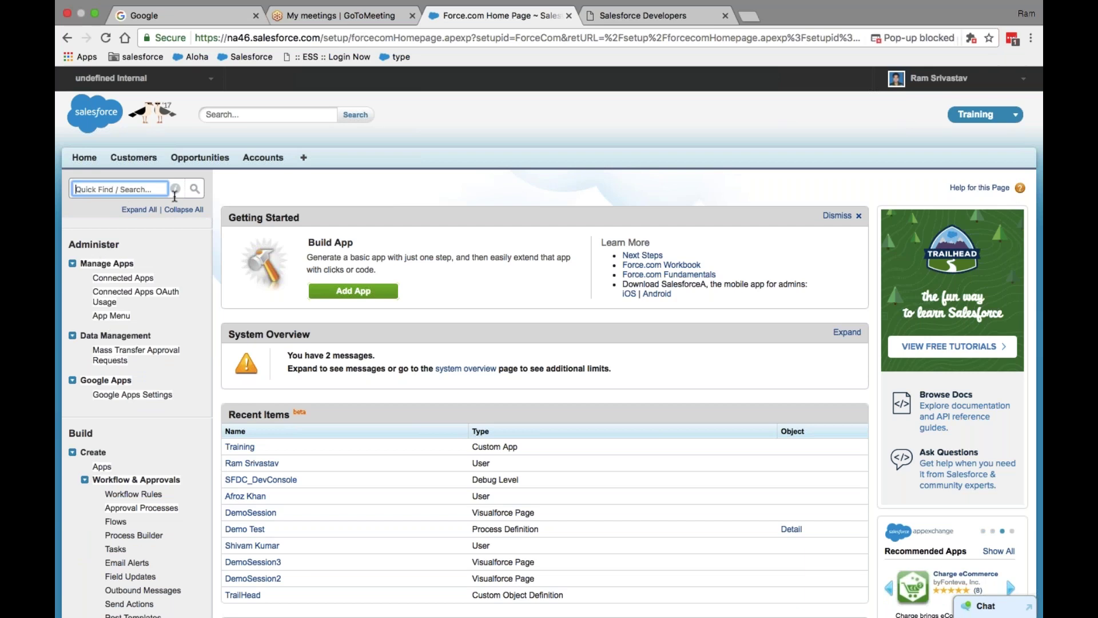
type("object")
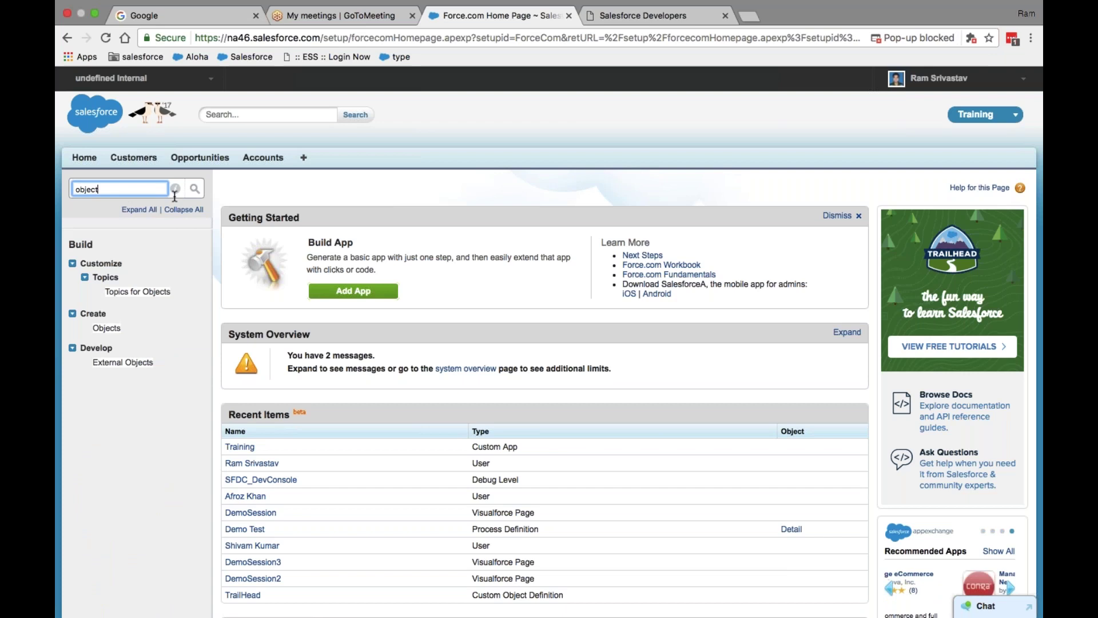
key("BackSpace")
key("BackSpace")
key("BackSpace")
key("BackSpace")
key("BackSpace")
key("BackSpace")
type("report")
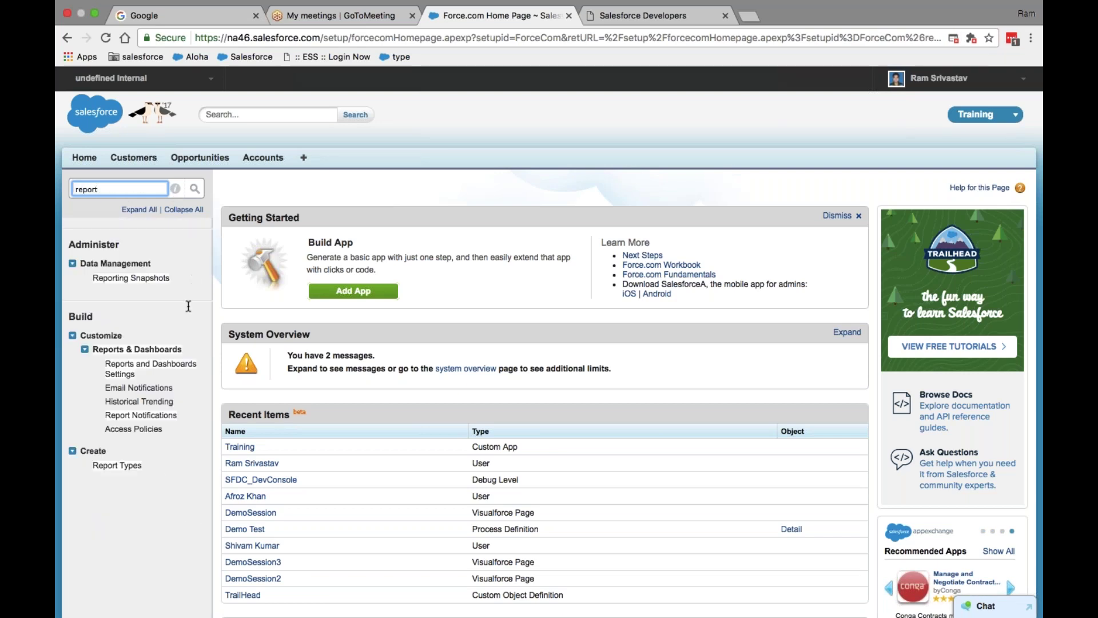
key("BackSpace")
key("BackSpace")
key("BackSpace")
key("BackSpace")
key("BackSpace")
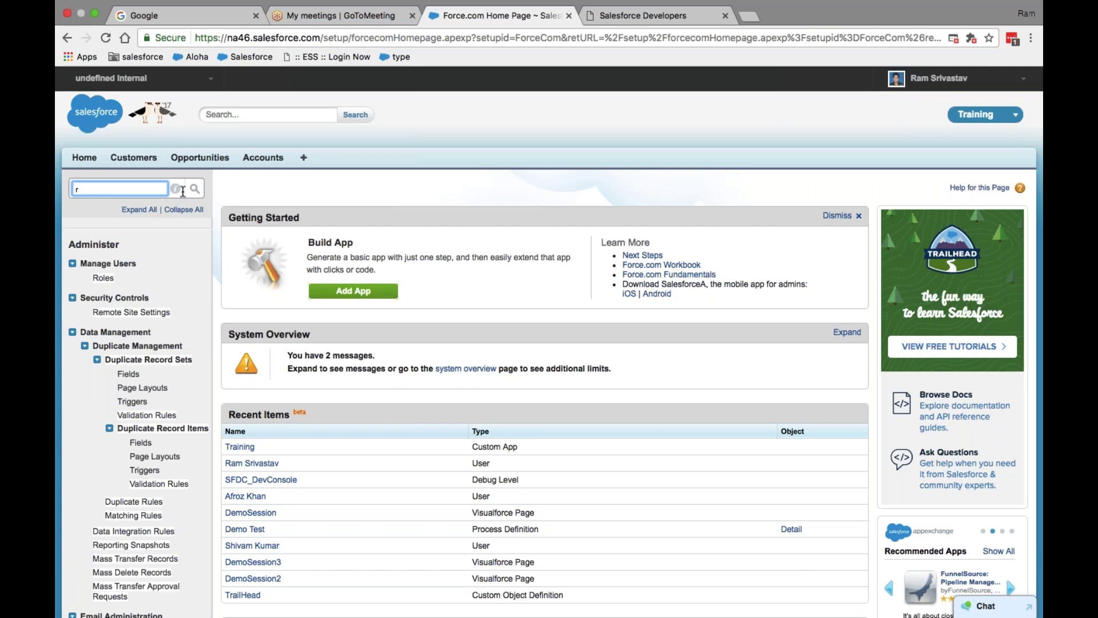
key("BackSpace")
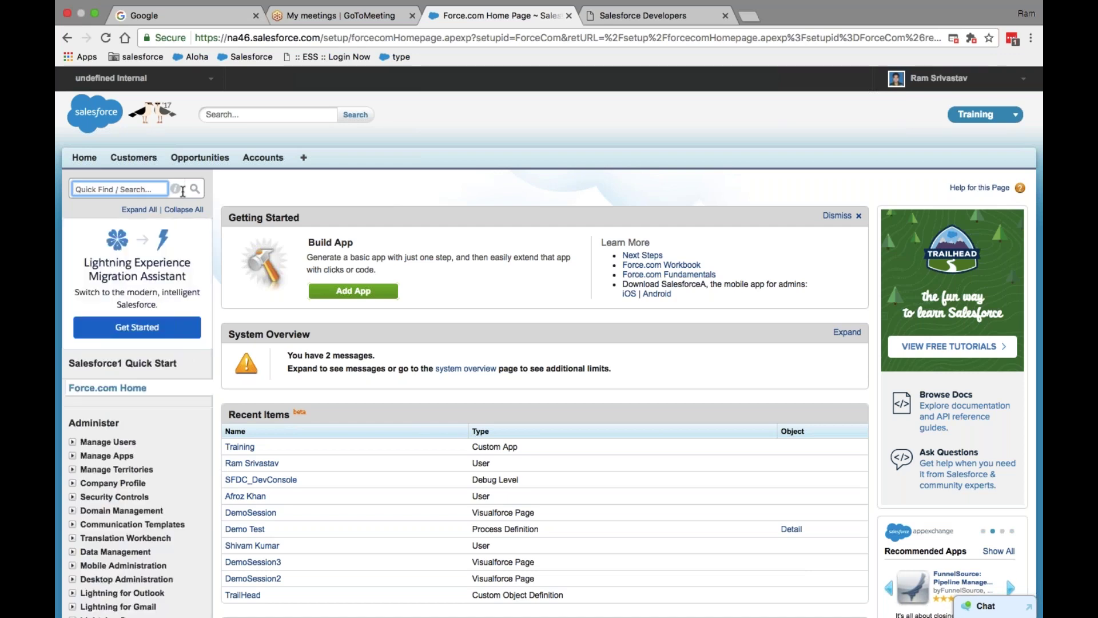
- Search Setup for app, view the Apps page under Create, and return to the Setup home page
type("app")
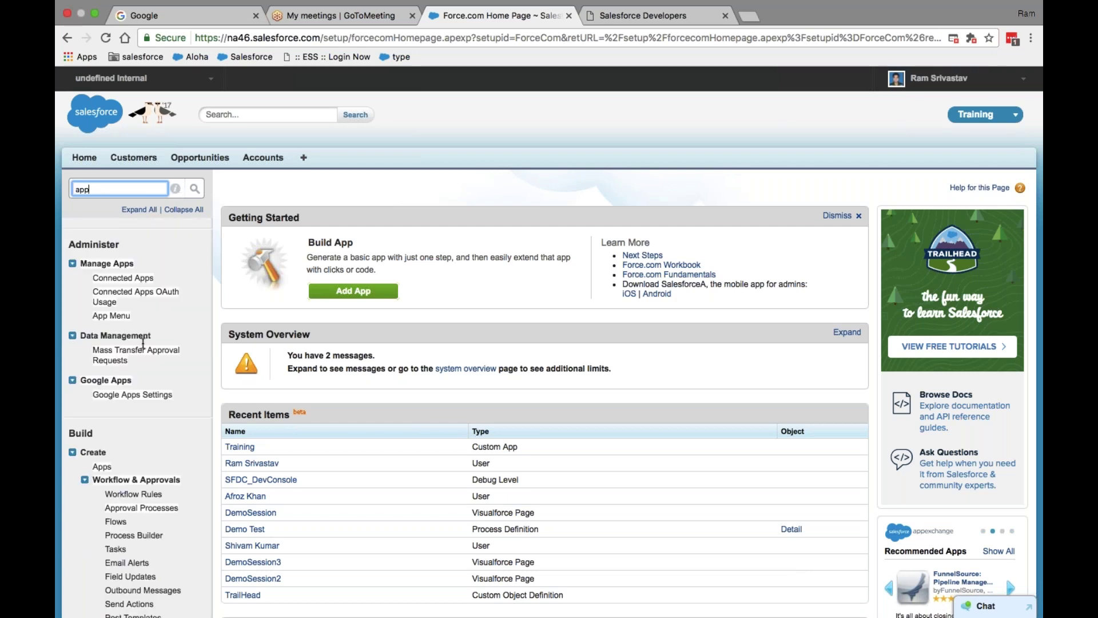
left_click(102, 467)
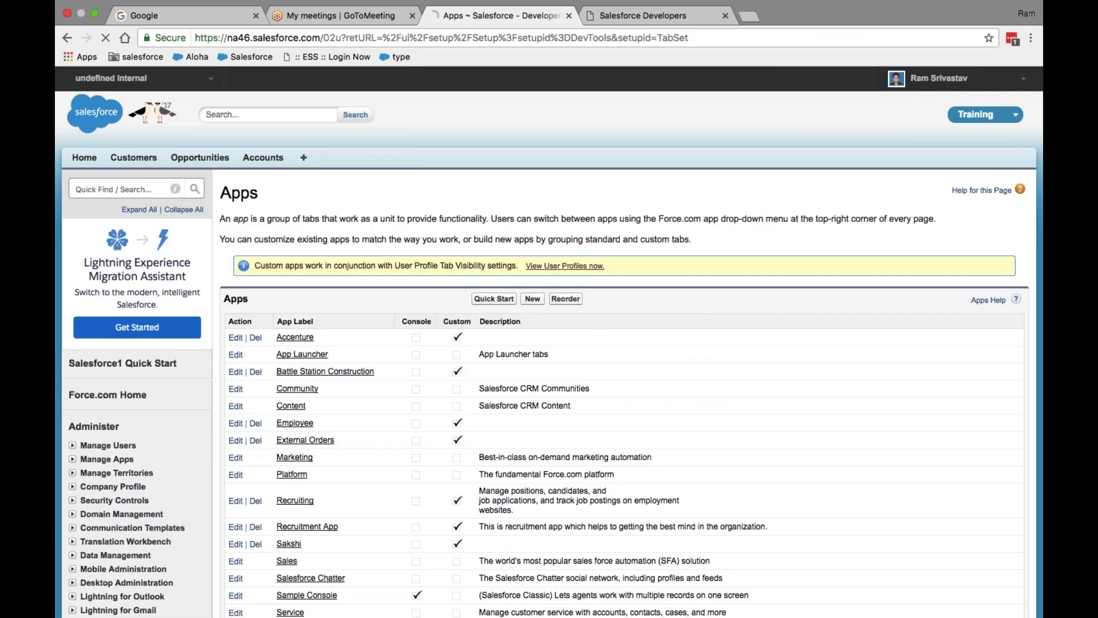
left_click(936, 87)
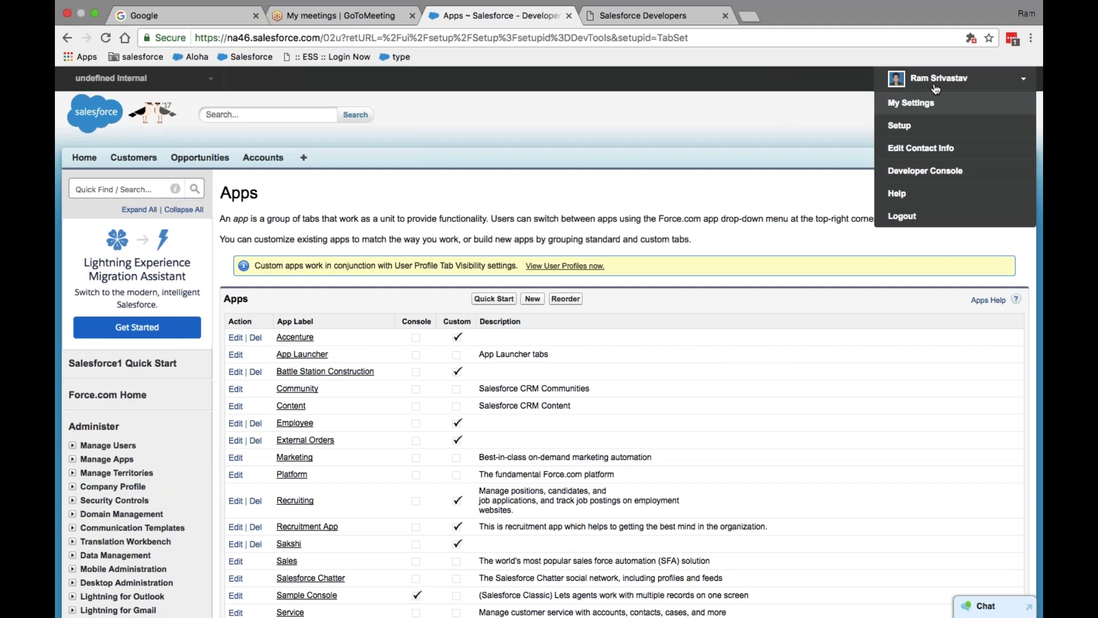
left_click(899, 131)
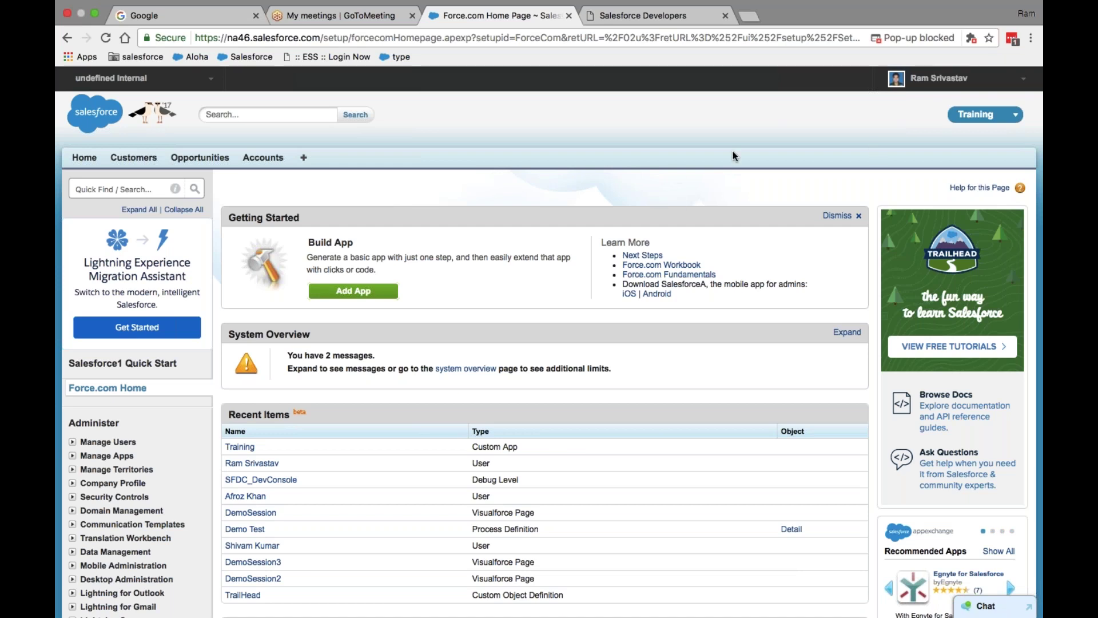
- Look through the Training app's Accounts, Opportunities, Customers and Home tabs
left_click(938, 78)
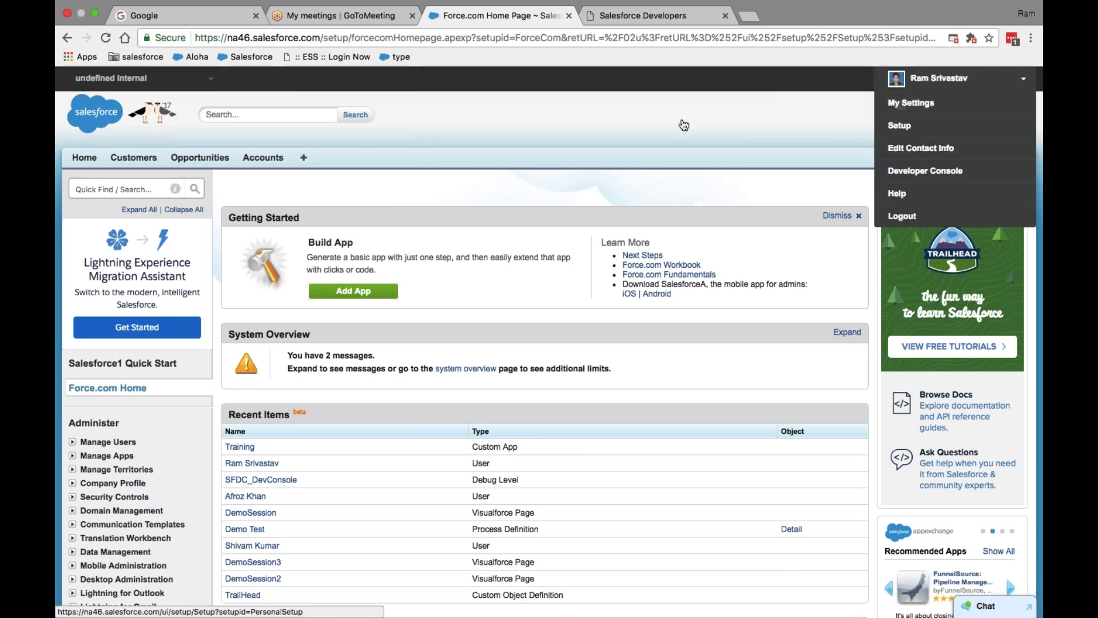
left_click(263, 157)
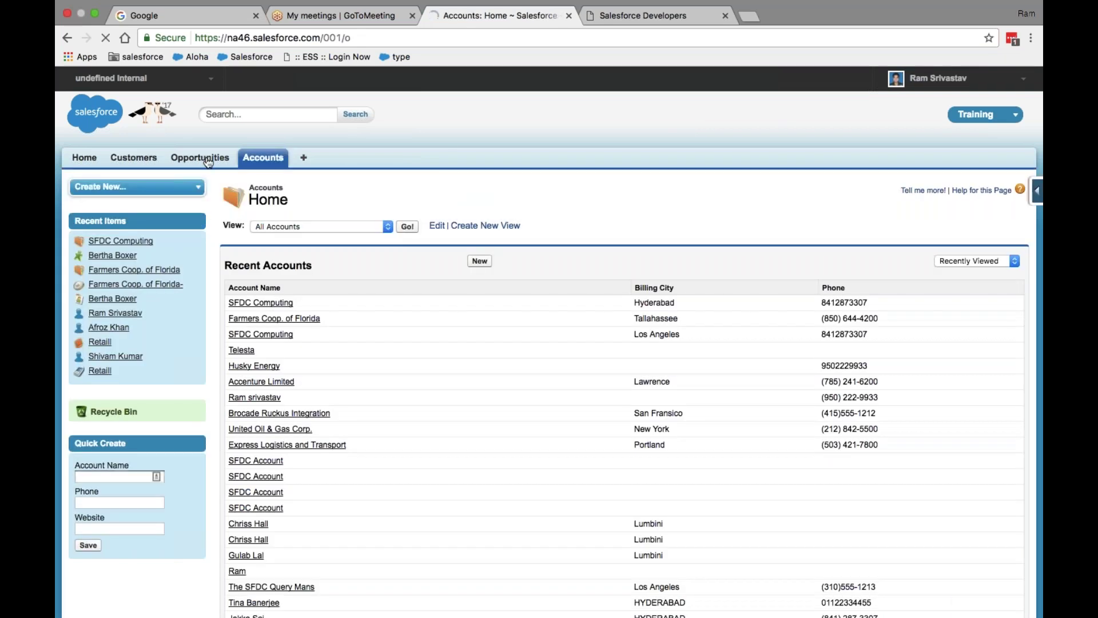
left_click(208, 162)
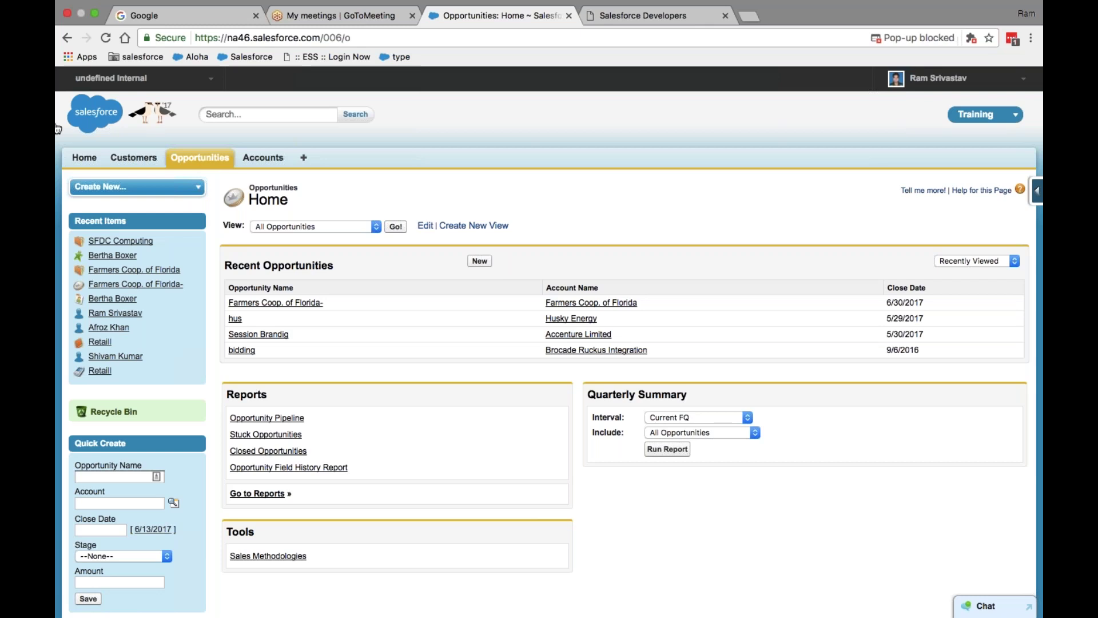
left_click(128, 162)
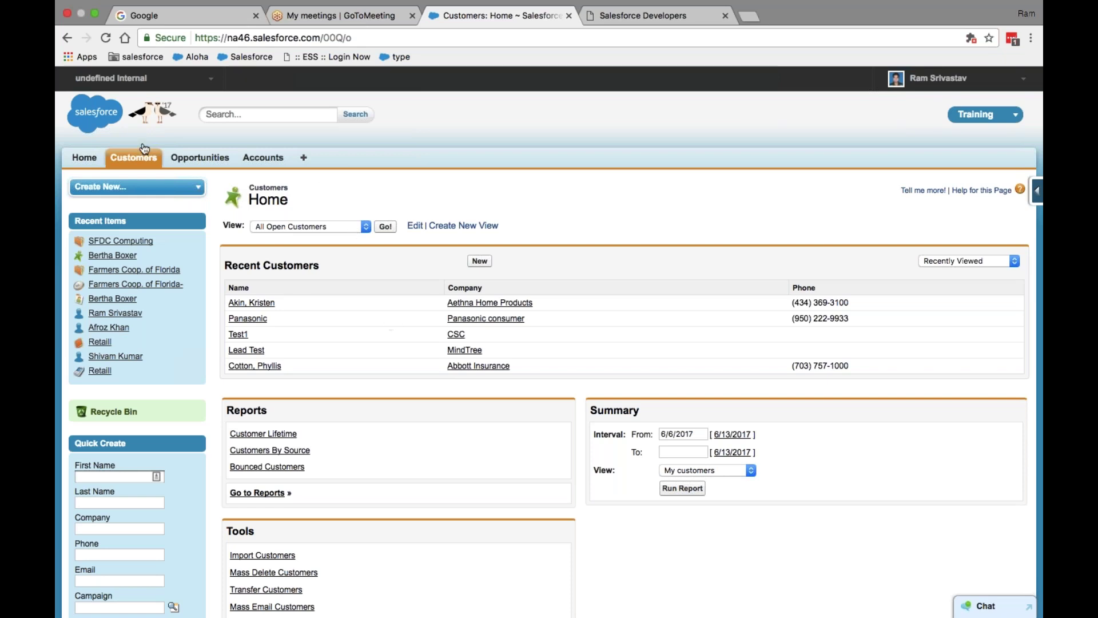
left_click(198, 166)
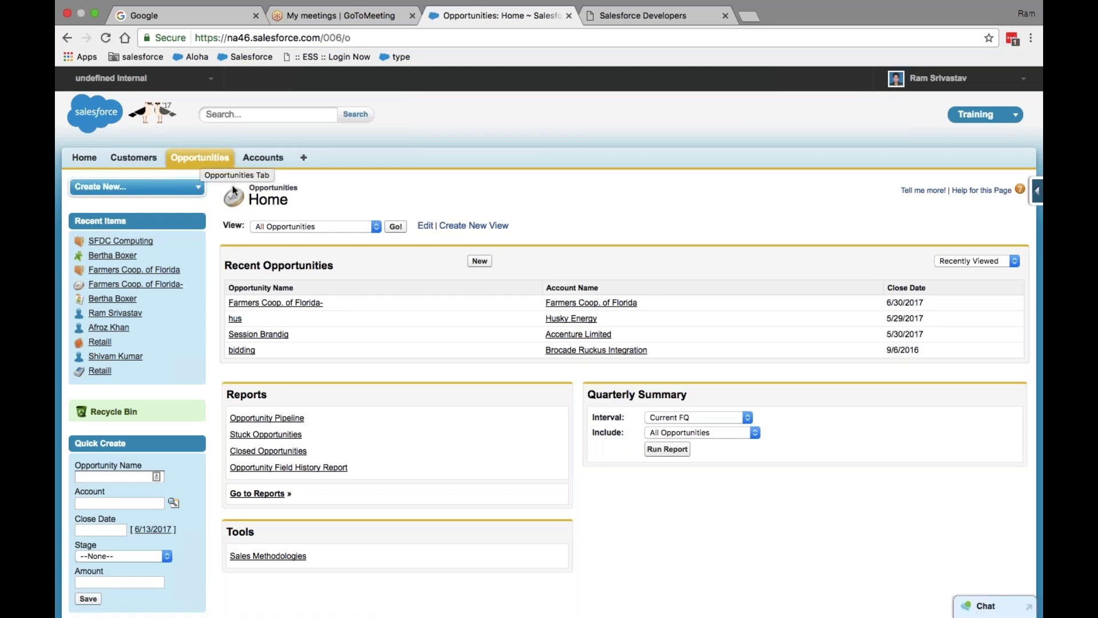
left_click(82, 157)
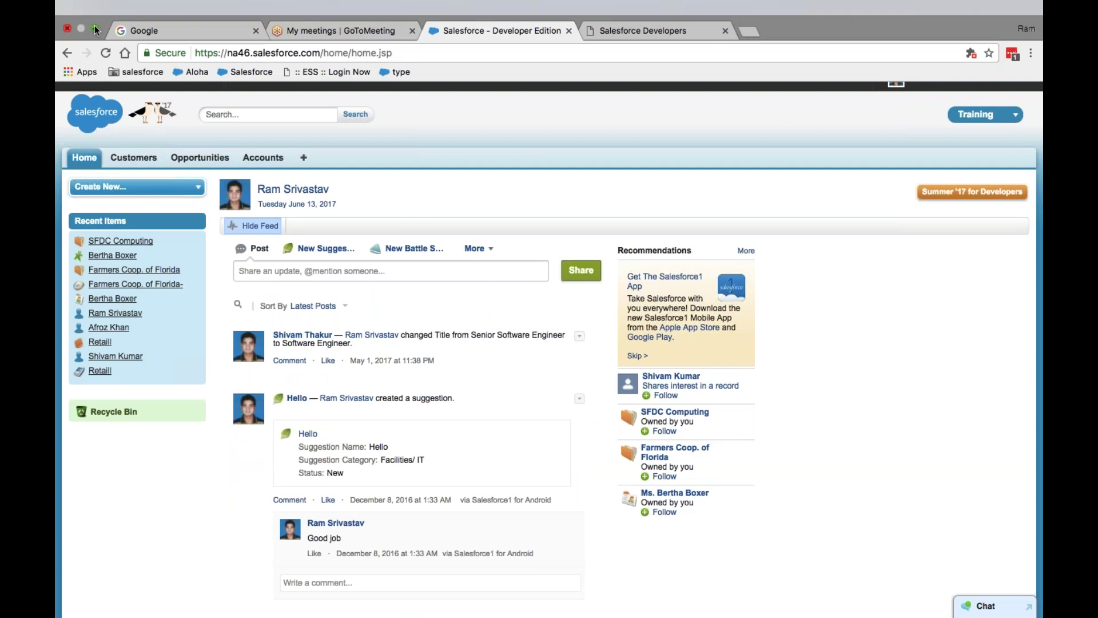
- Open Setup from the Home page and start adding a new app with App Quick Start
left_click(95, 26)
left_click(117, 28)
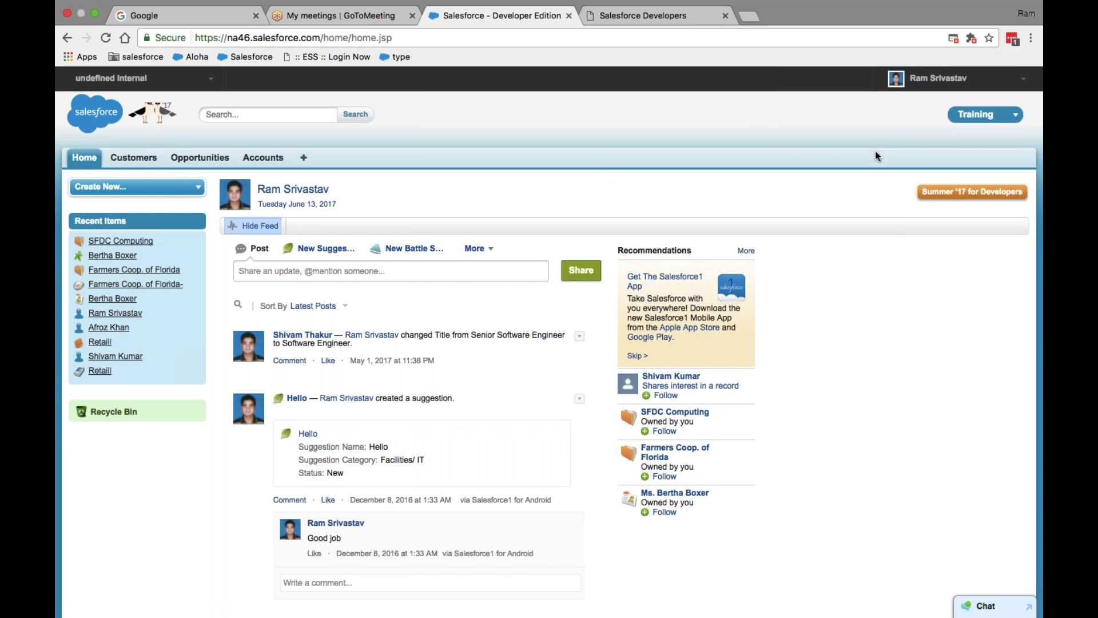
left_click(996, 121)
left_click(930, 78)
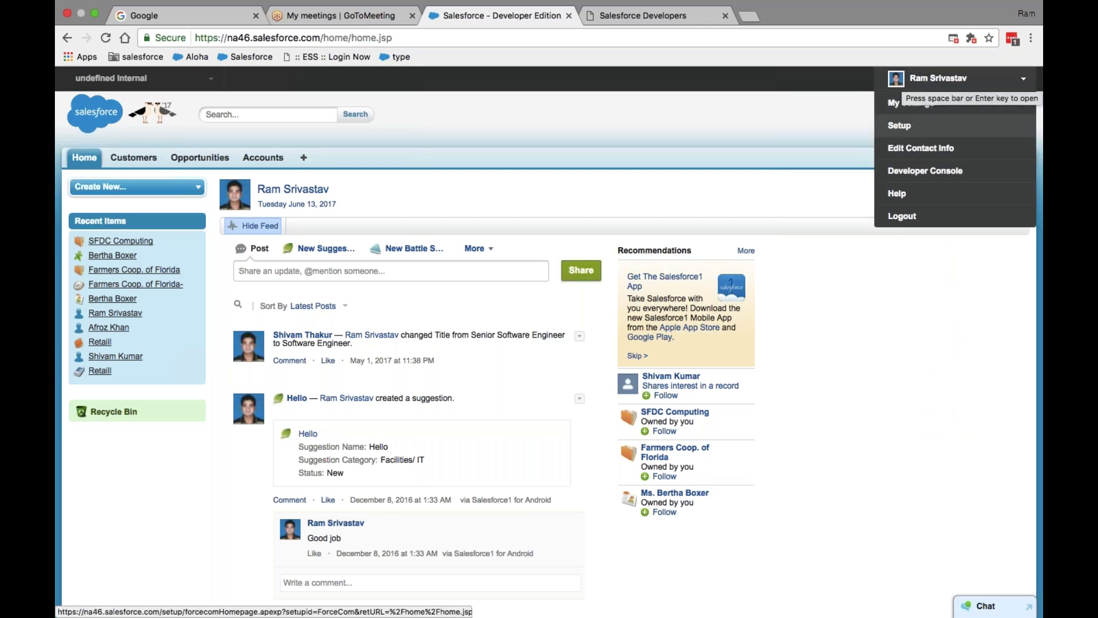
left_click(916, 127)
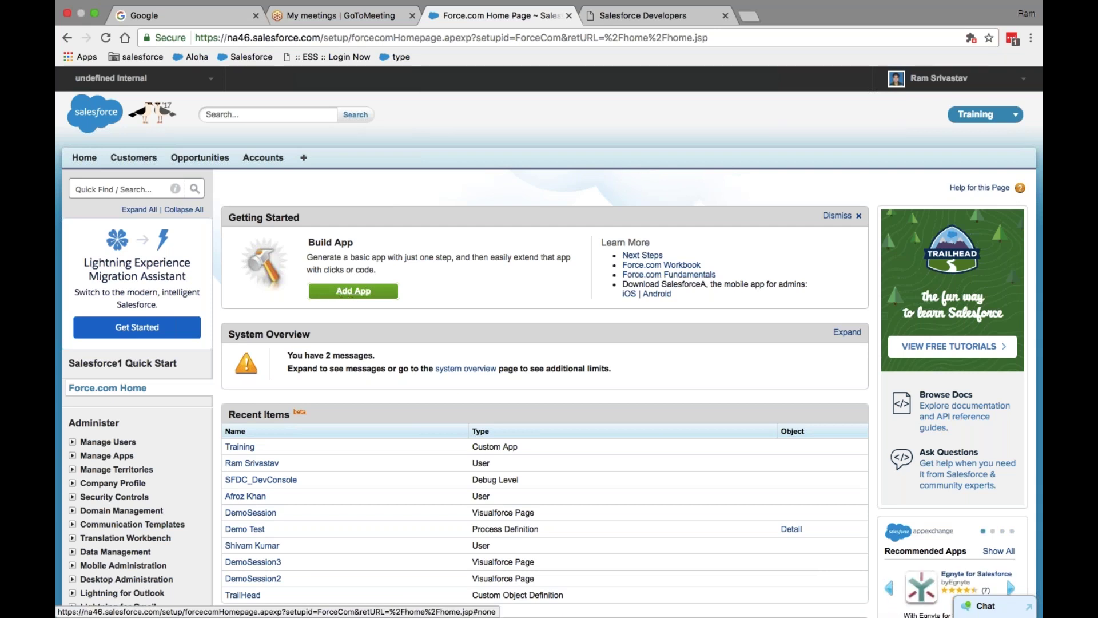
left_click(350, 293)
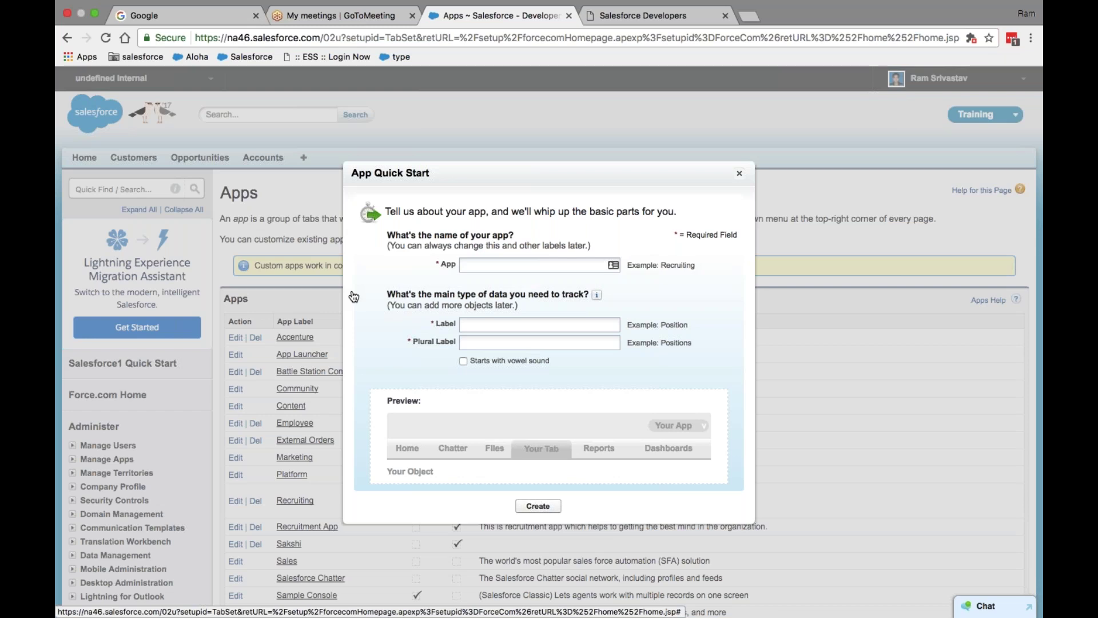
left_click(96, 13)
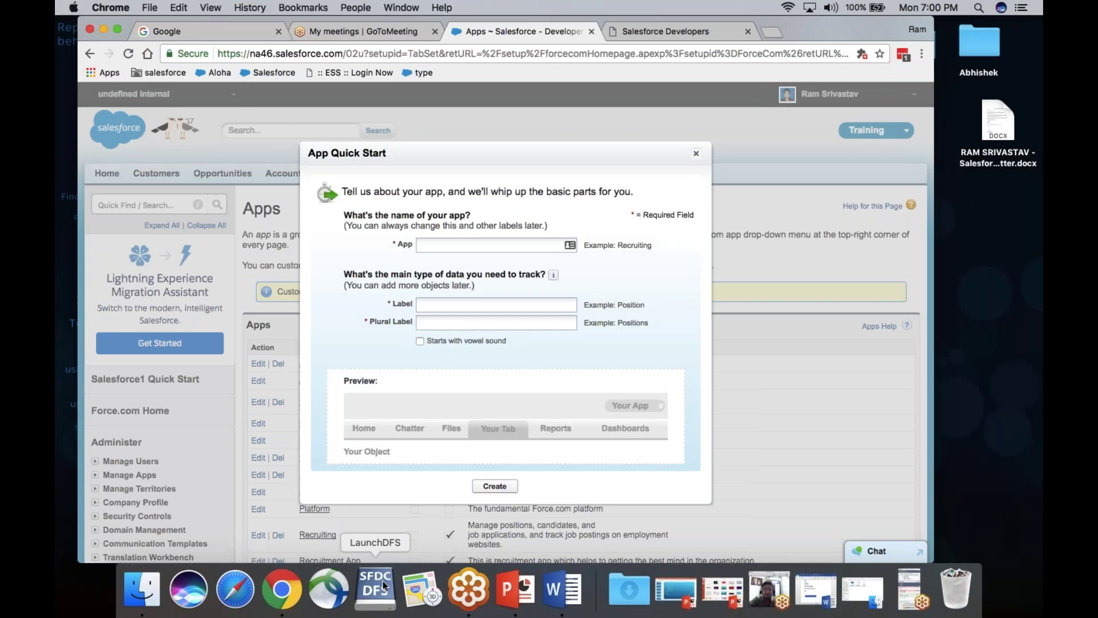
left_click(469, 583)
left_click(768, 595)
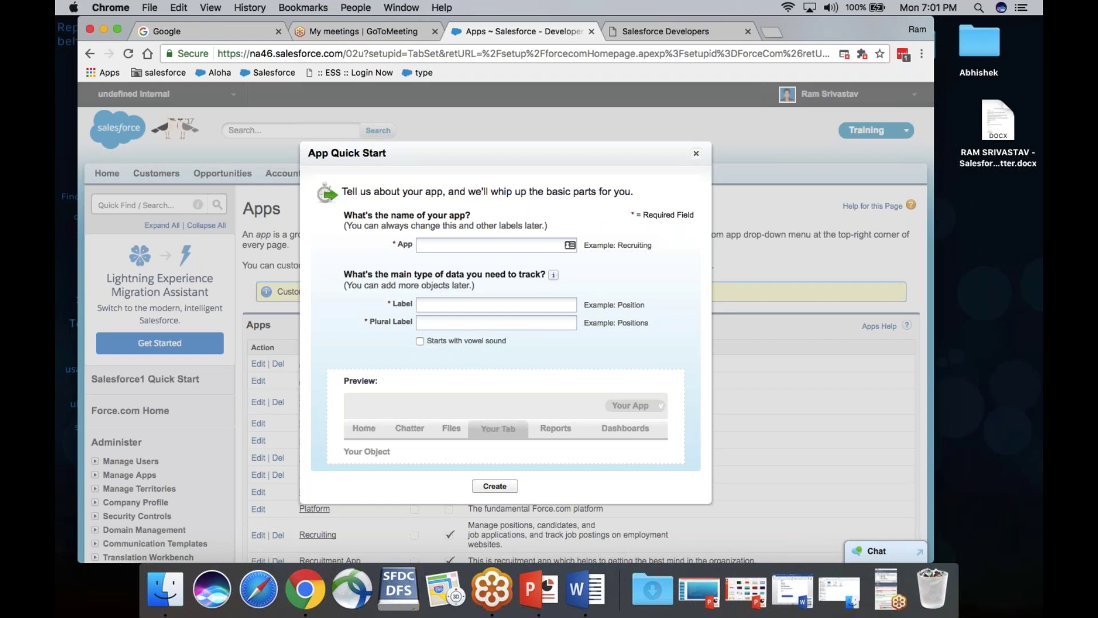
left_click(442, 240)
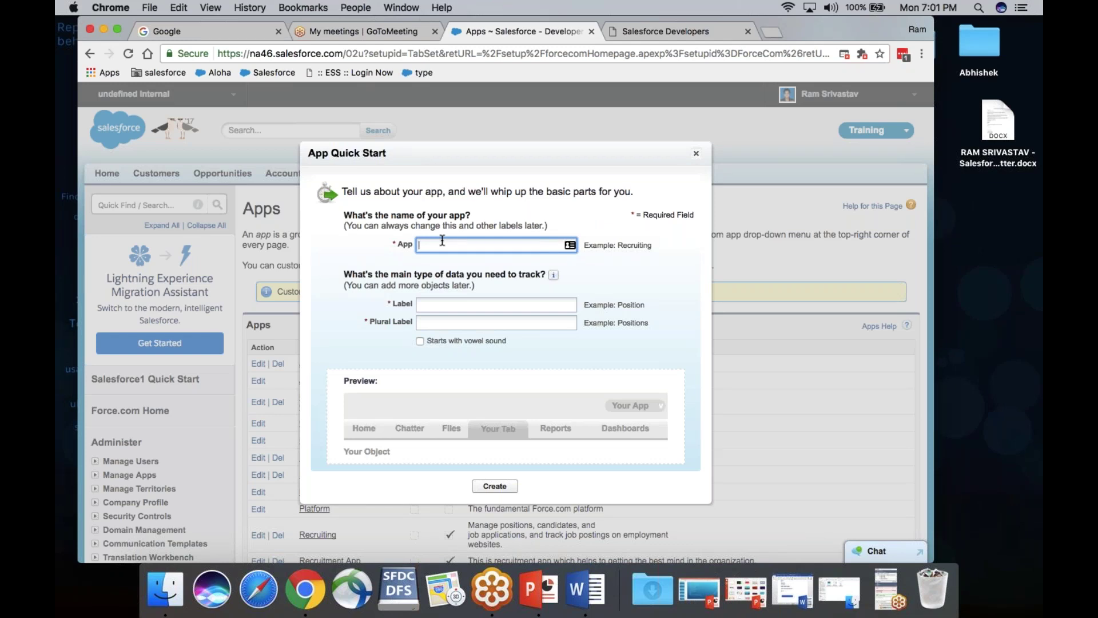
type("SFDC Learning")
left_click(474, 307)
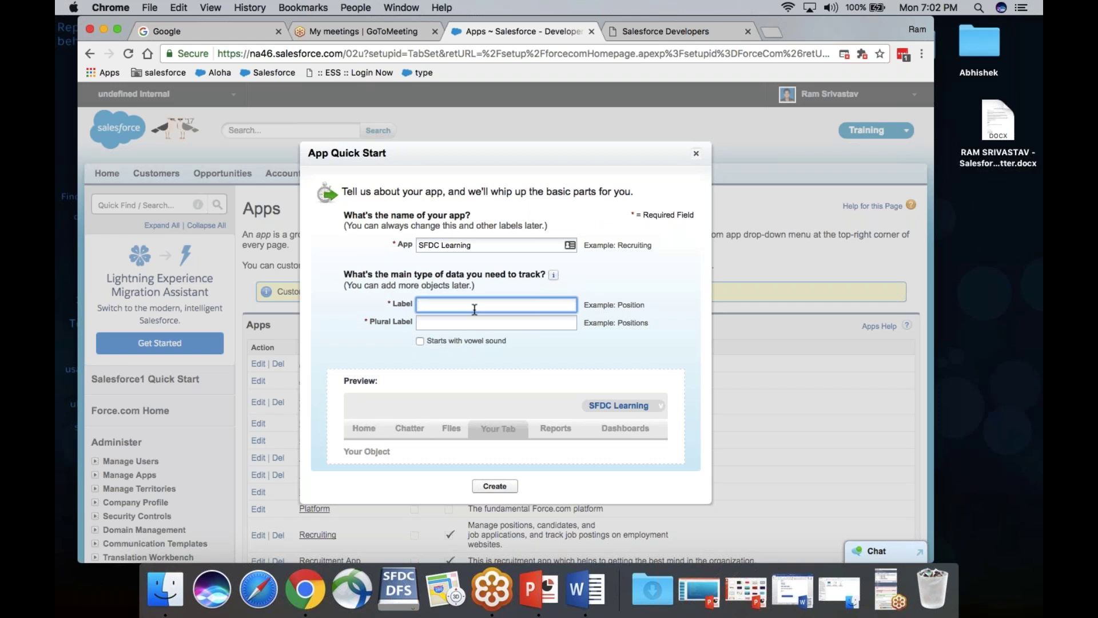
type("T")
key("BackSpace")
type("Member")
left_click(495, 323)
left_click(481, 305)
key("BackSpace")
key("BackSpace")
key("BackSpace")
key("BackSpace")
key("BackSpace")
key("BackSpace")
left_click(493, 245)
key("BackSpace")
key("BackSpace")
key("BackSpace")
key("BackSpace")
key("BackSpace")
key("BackSpace")
key("BackSpace")
key("BackSpace")
key("BackSpace")
key("BackSpace")
key("BackSpace")
key("BackSpace")
key("BackSpace")
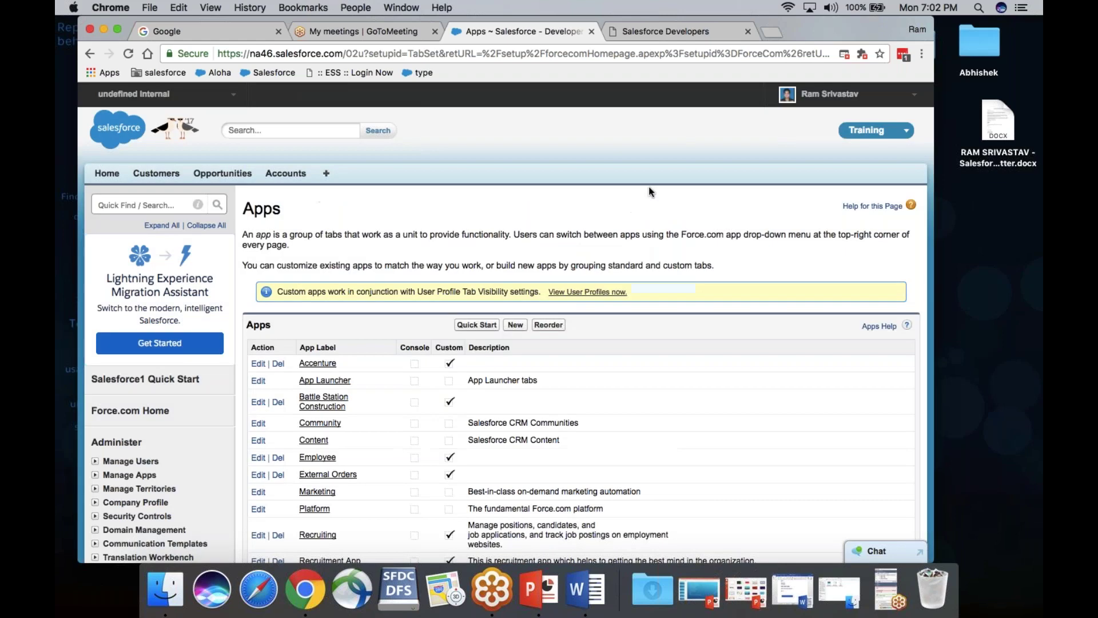
- Go to the Setup home page and start adding a new app with App Quick Start
left_click(855, 100)
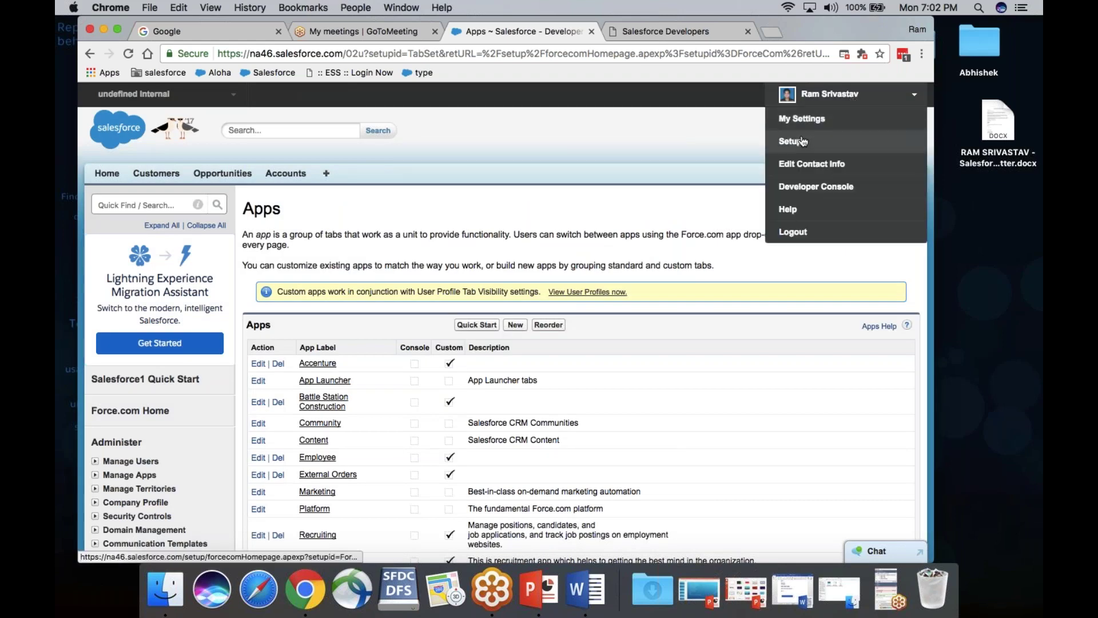
left_click(787, 138)
left_click(116, 29)
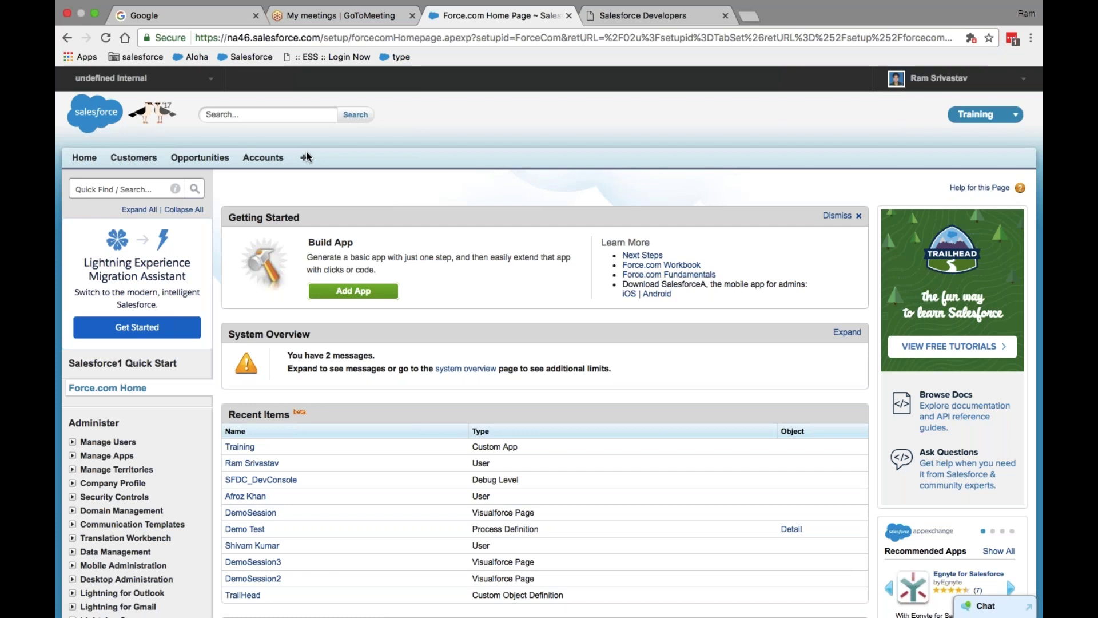
left_click(346, 290)
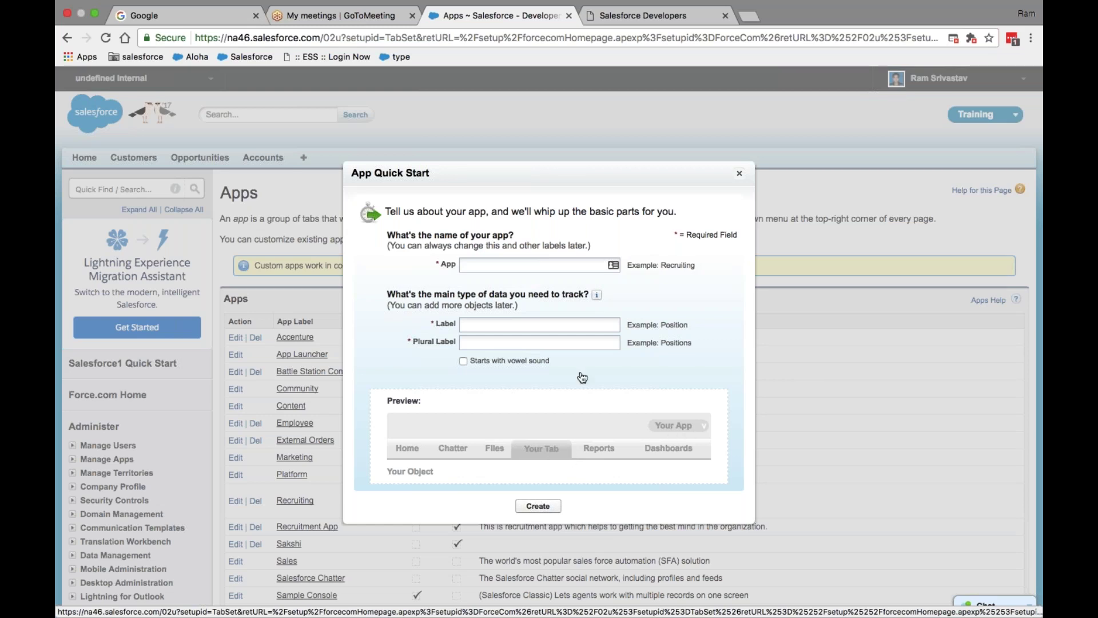
- Try to create an app named SFDC Training with the object label Team and the plural label Teams
left_click(505, 265)
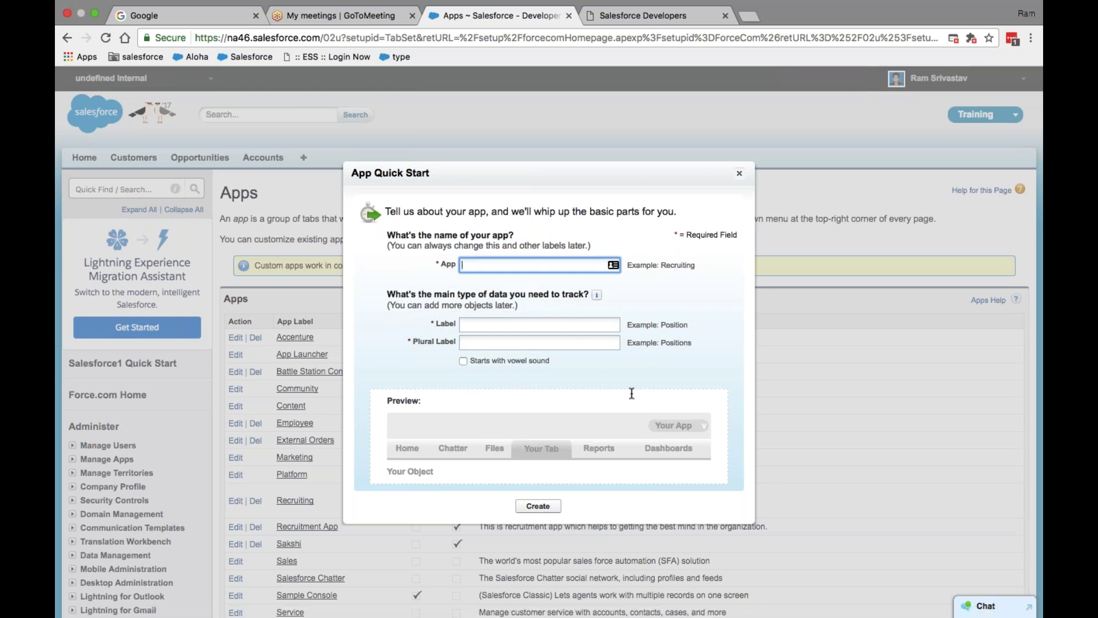
type("SF")
type("DC Training")
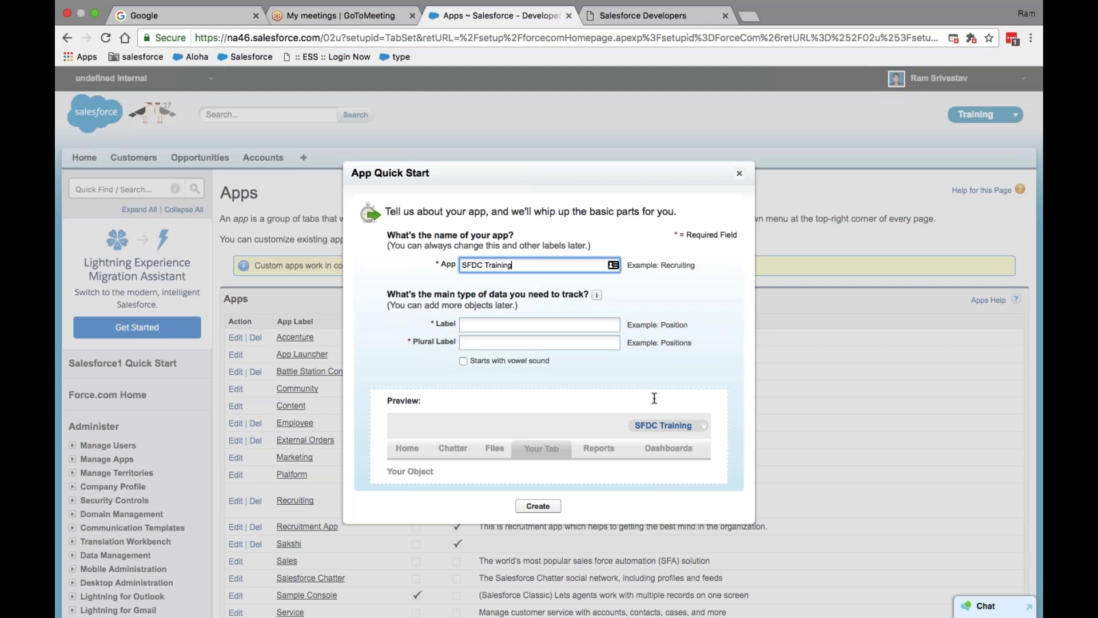
left_click(505, 324)
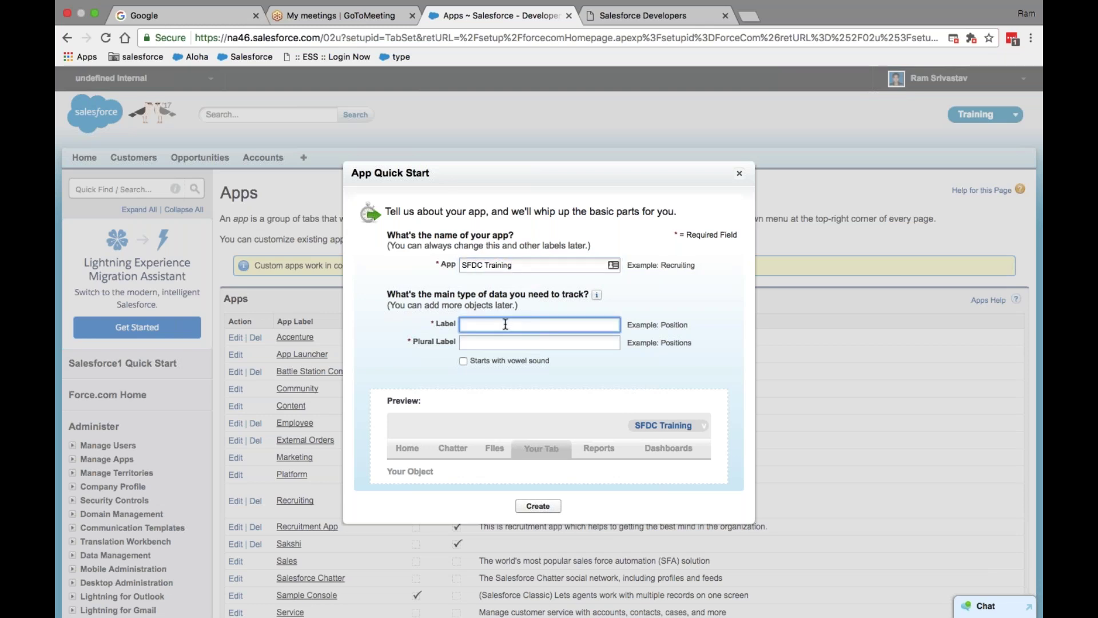
type("Team")
left_click(500, 339)
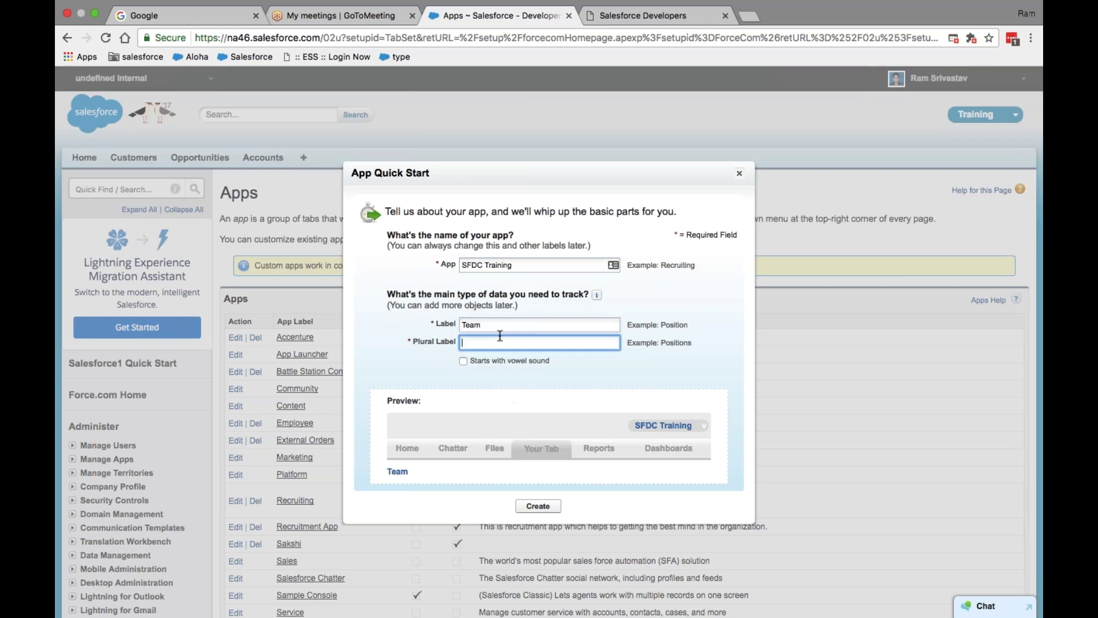
type("Team")
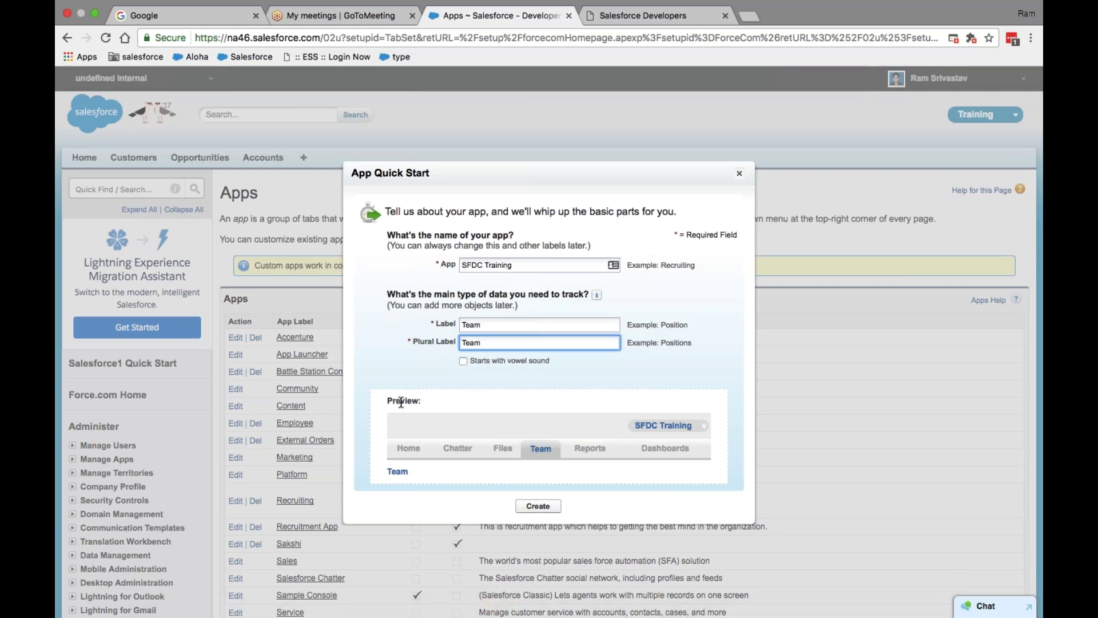
type("s")
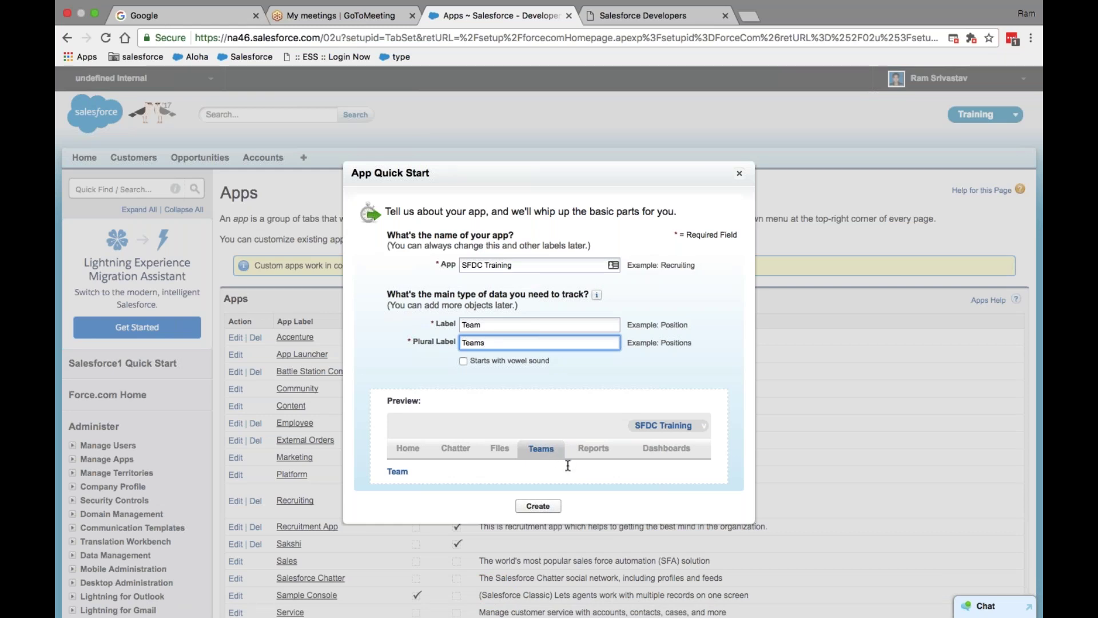
left_click(538, 506)
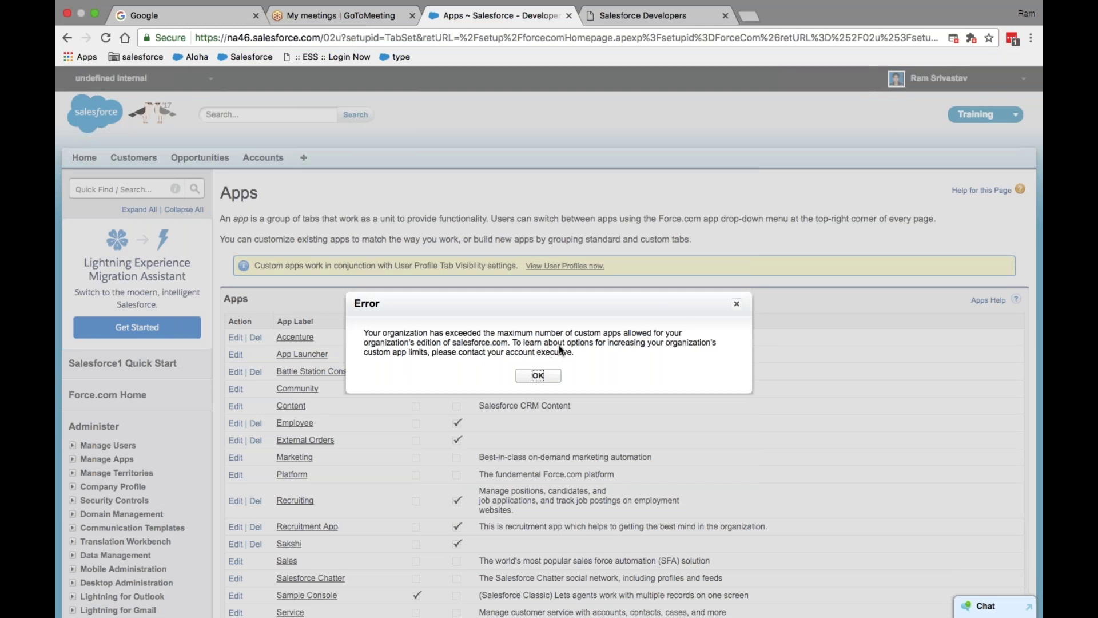
left_click(539, 376)
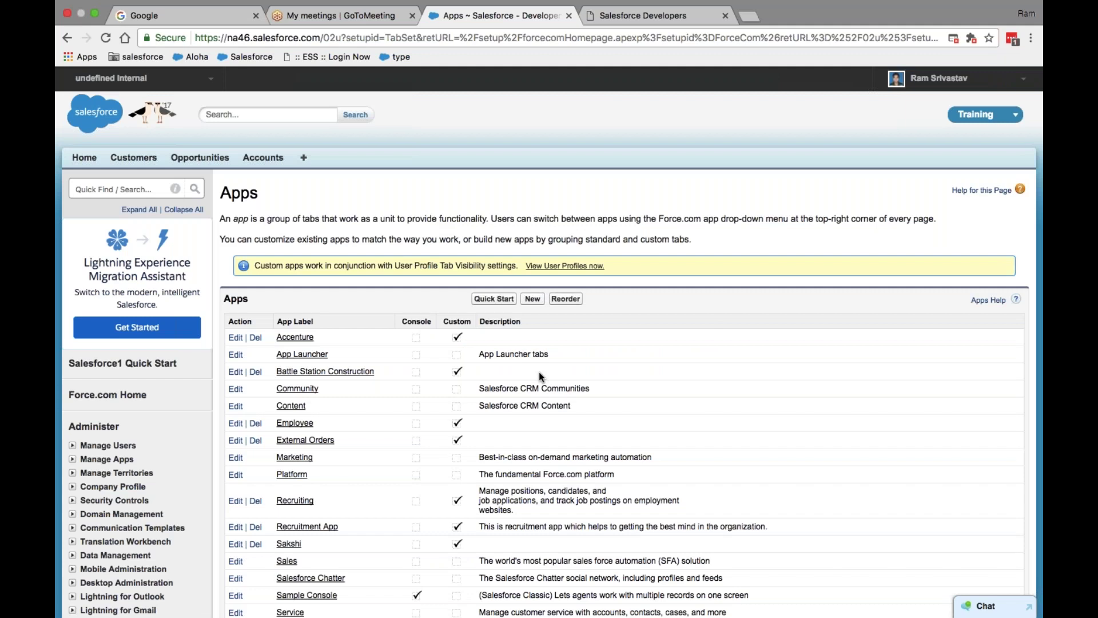
- Delete the Training custom app from the Apps list and confirm the deletion
scroll(534, 340, "down", 6)
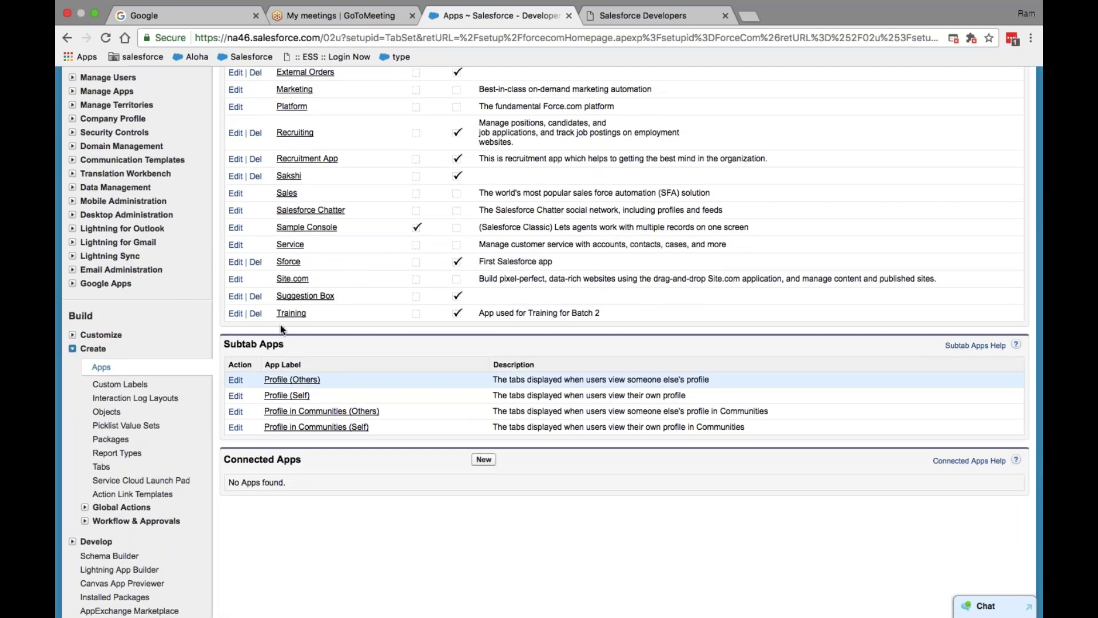
left_click(256, 314)
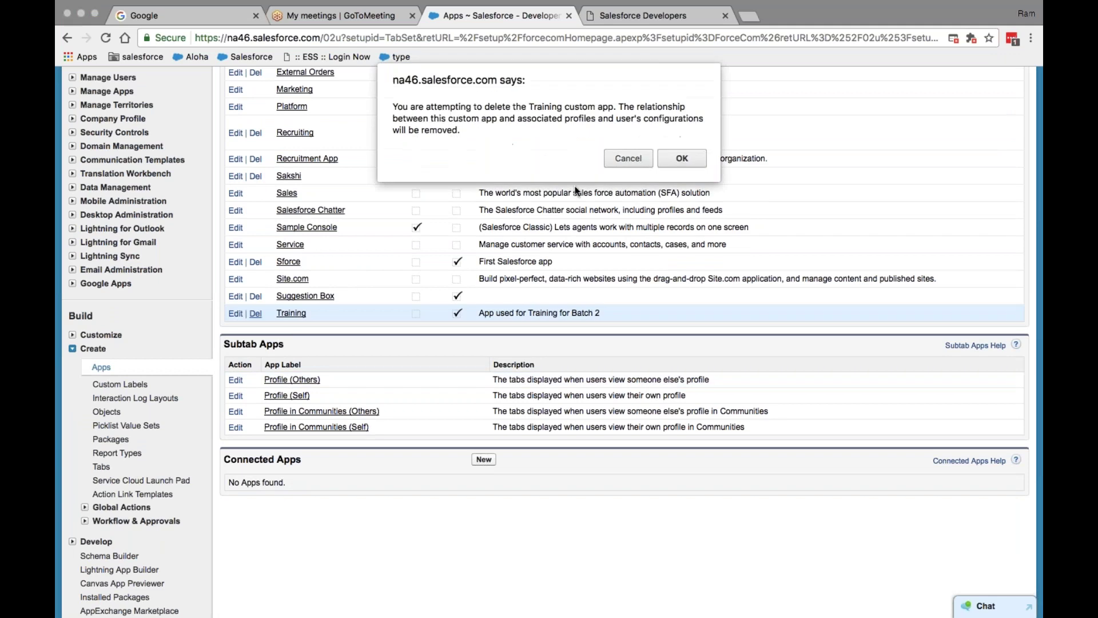
left_click(682, 161)
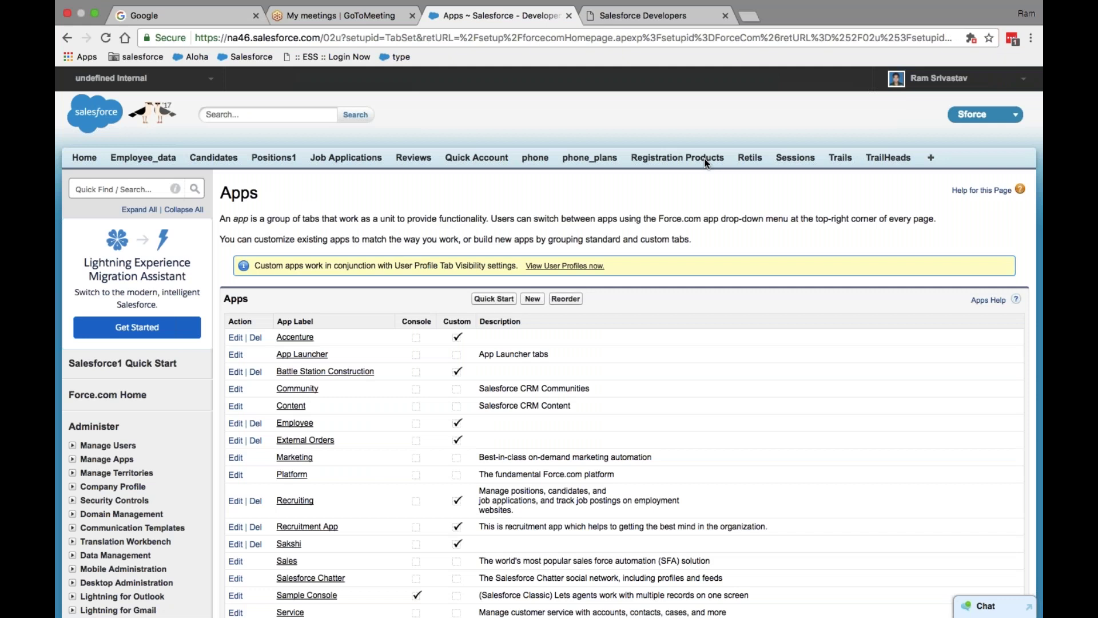
- Return to the Setup home page and open App Quick Start for another new app
left_click(938, 78)
left_click(915, 126)
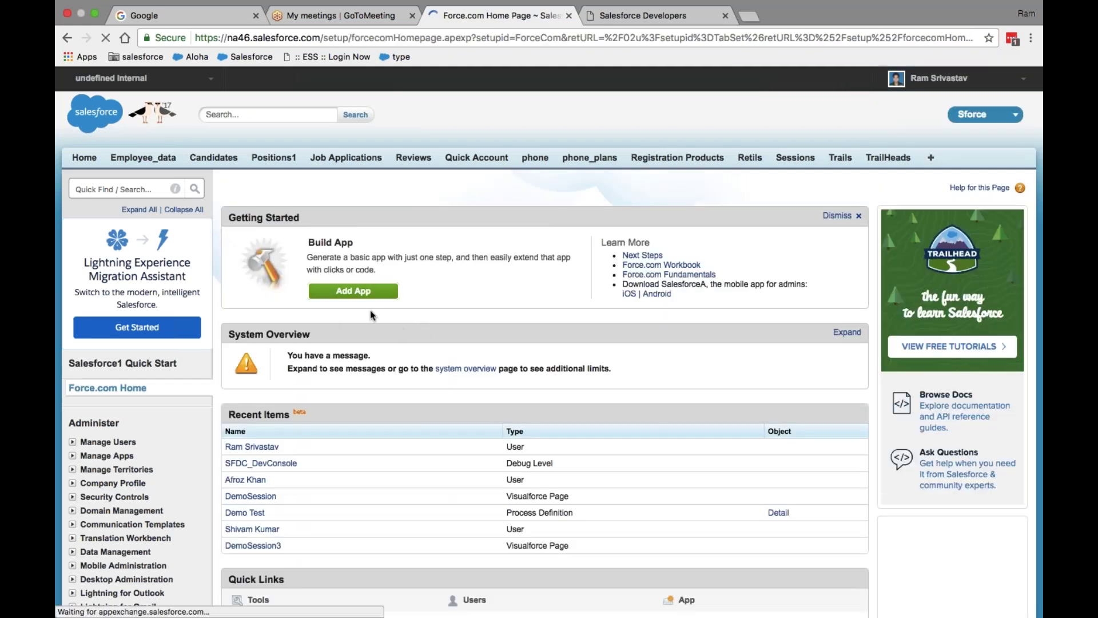
left_click(367, 297)
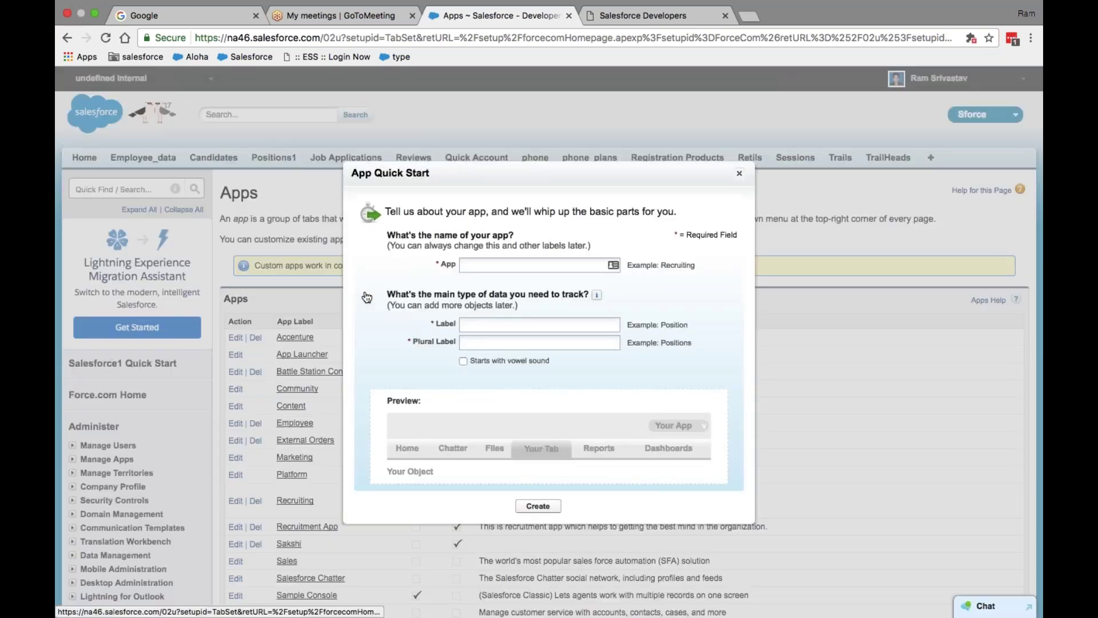
- Create the app as SFDC Training, tracking data labelled Team with the plural label Teams
left_click(480, 268)
type("SFDC")
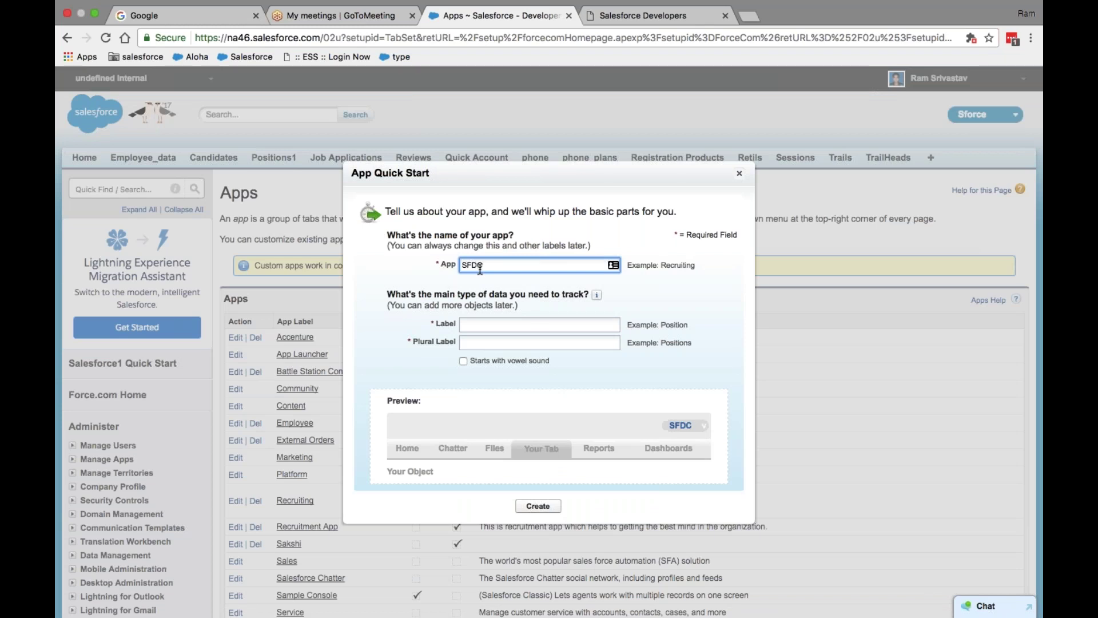
type(" Training")
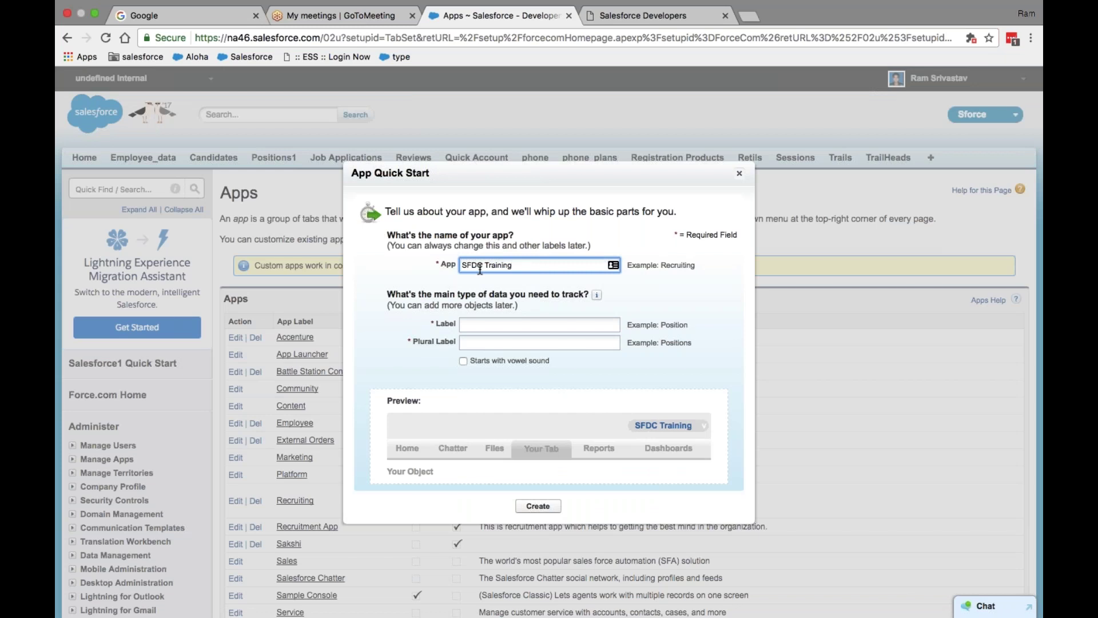
key("Tab")
type("Team")
key("Tab")
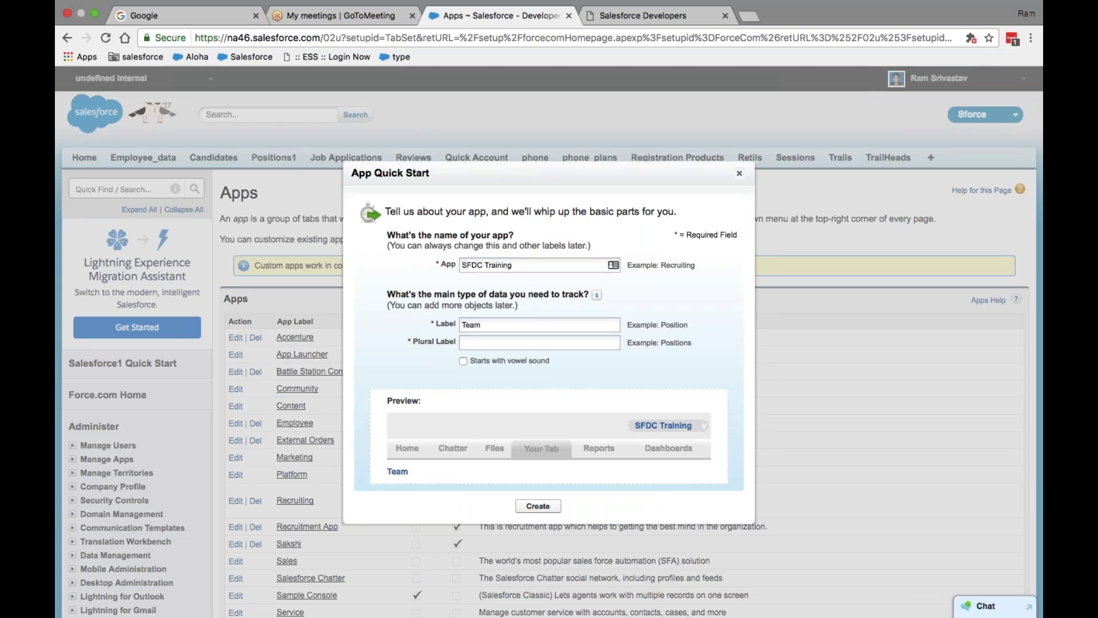
type("Teans")
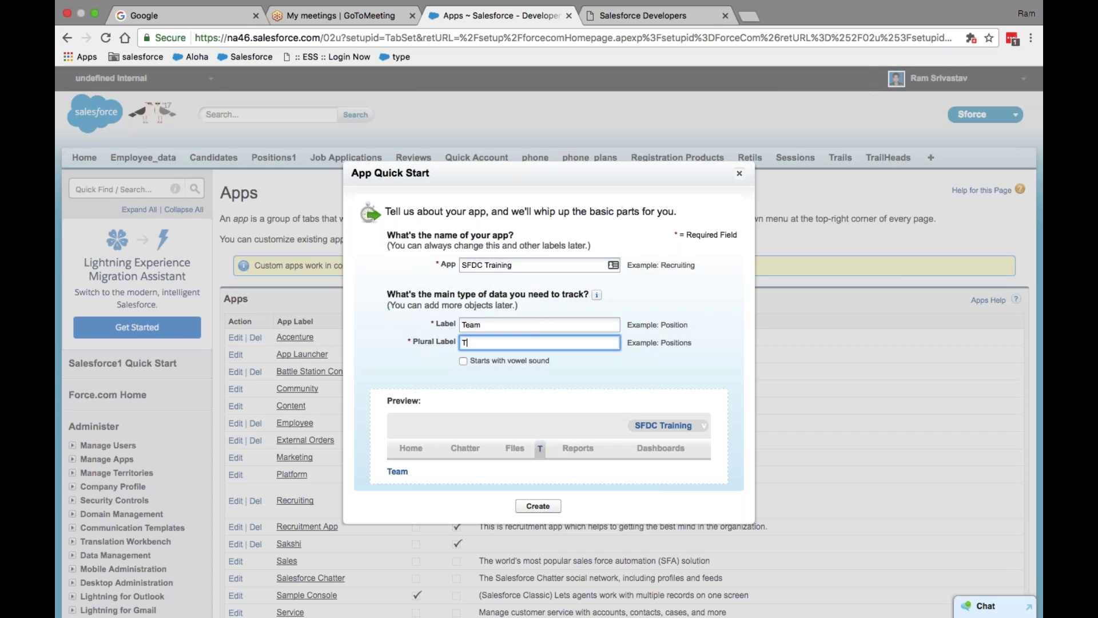
key("BackSpace")
key("BackSpace")
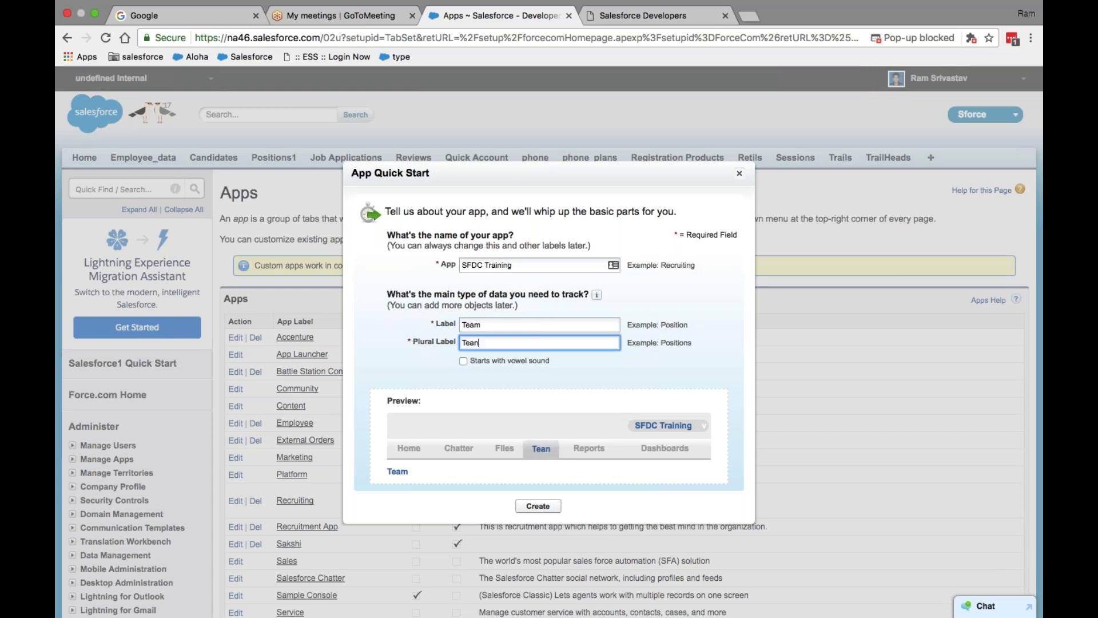
type("ms")
key("Return")
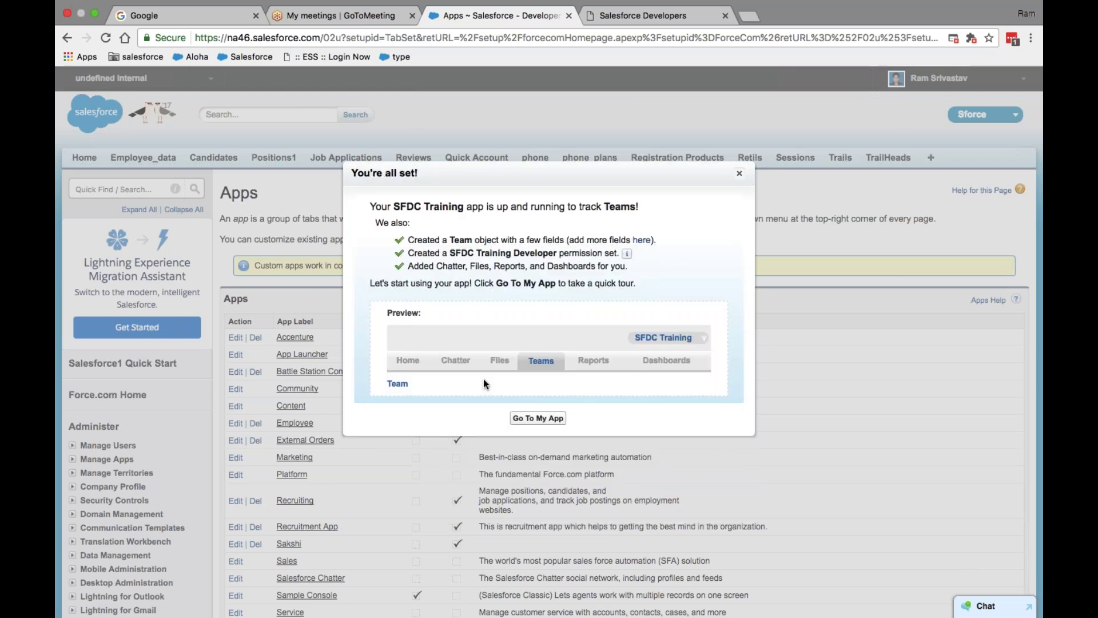
- Go to the new SFDC Training app, decline the guided tour and show its Teams tab
left_click(536, 421)
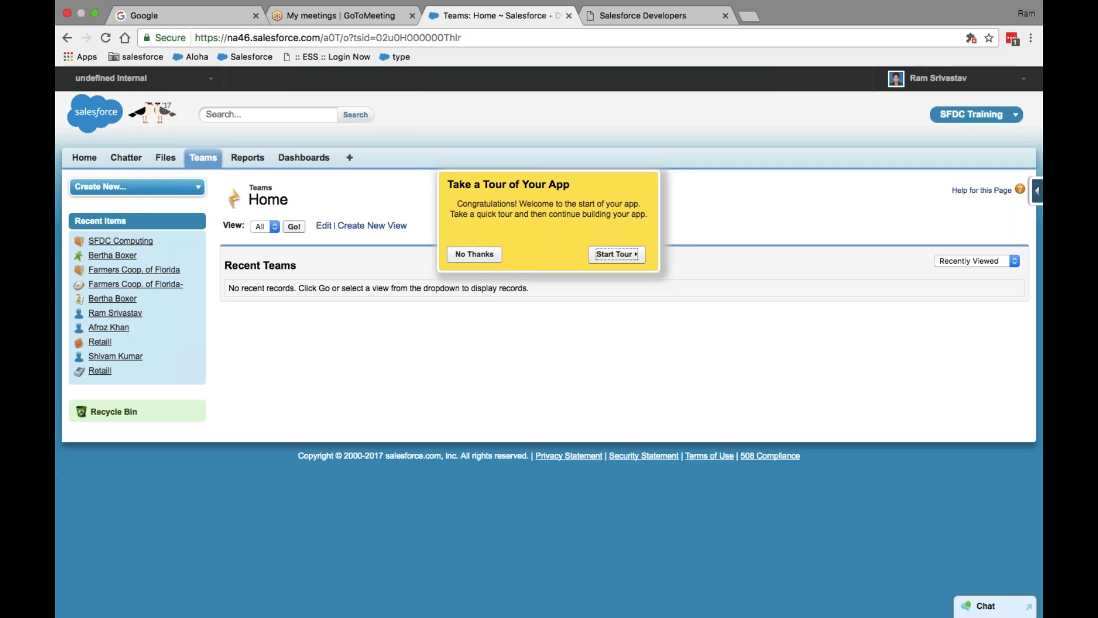
left_click(474, 255)
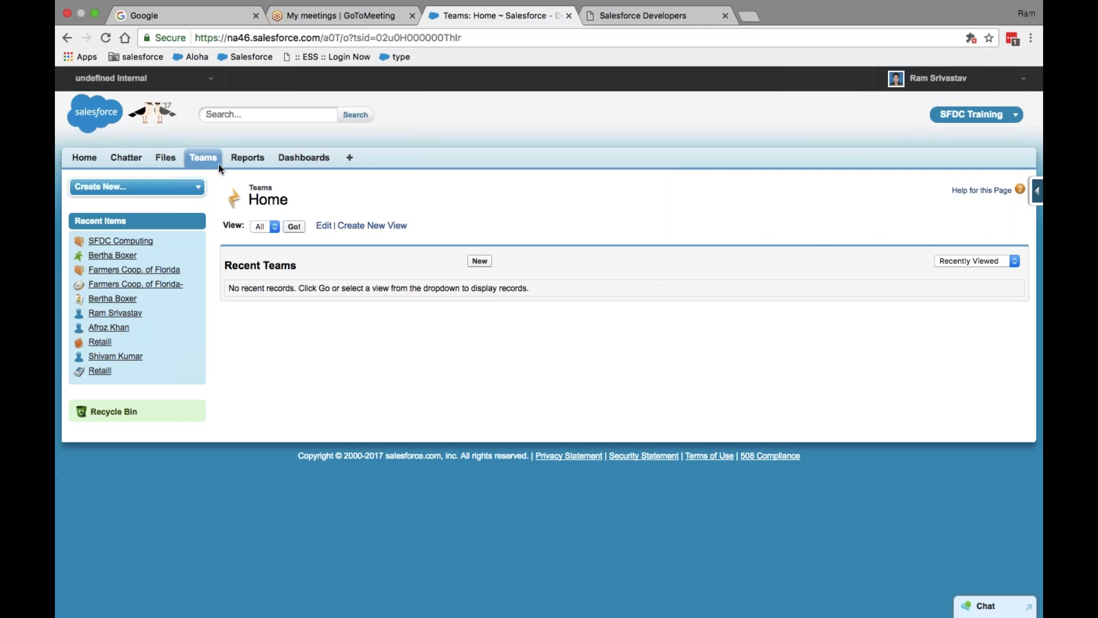
left_click(204, 161)
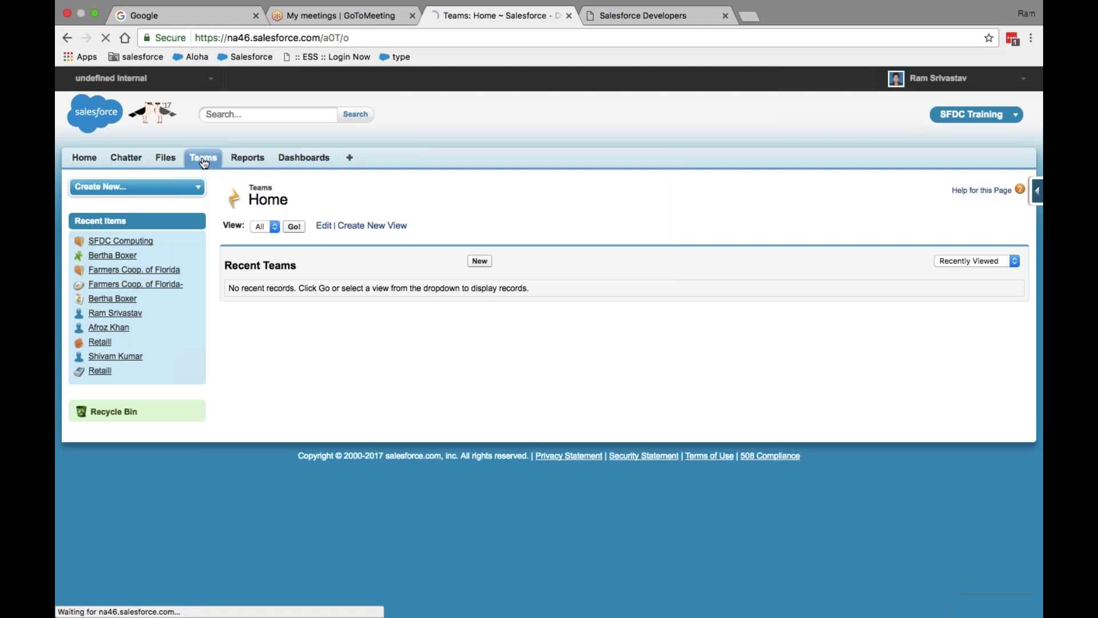
- View the new team record form, cancel it, and expand the Force.com quick access menu on the Teams page
left_click(479, 261)
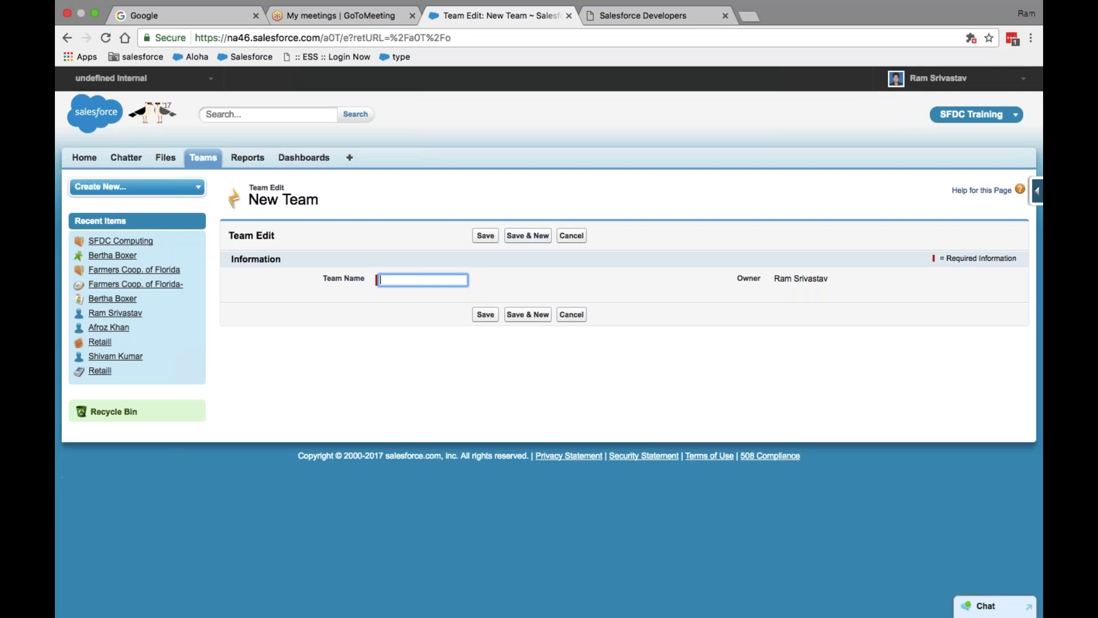
left_click(572, 236)
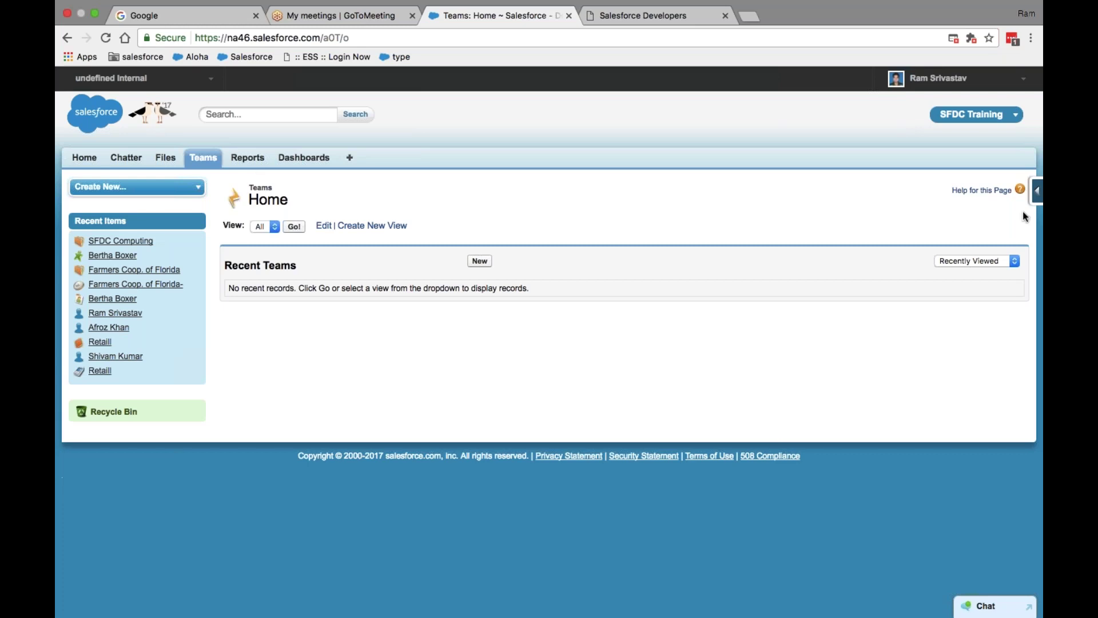
left_click(1038, 197)
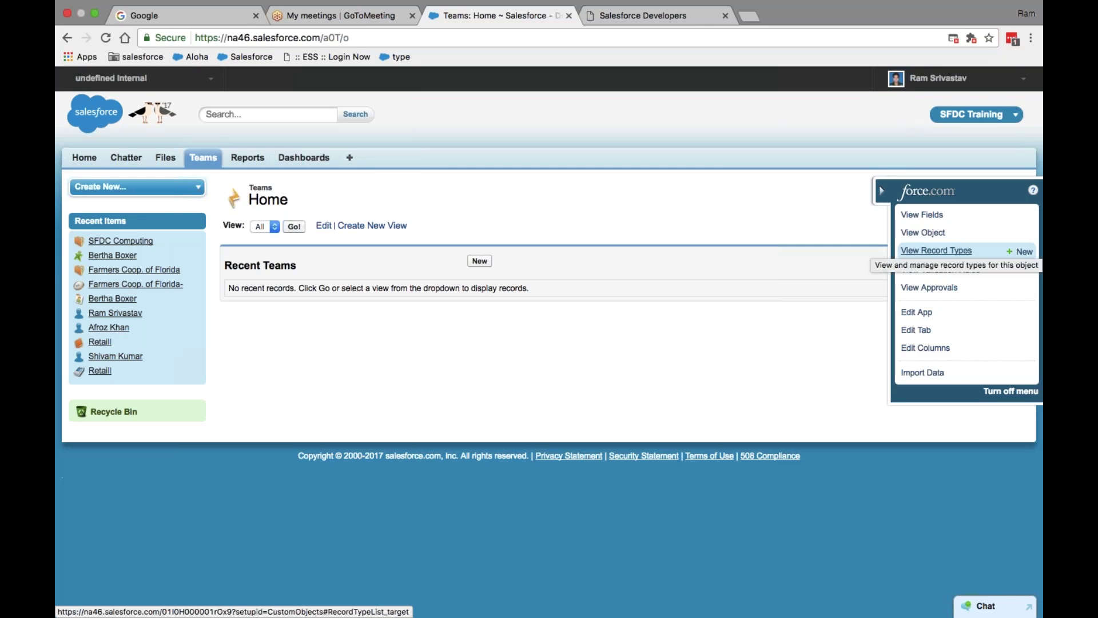
- Check the My meetings page, return to the Teams page and minimize the browser window
left_click(342, 16)
left_click(469, 17)
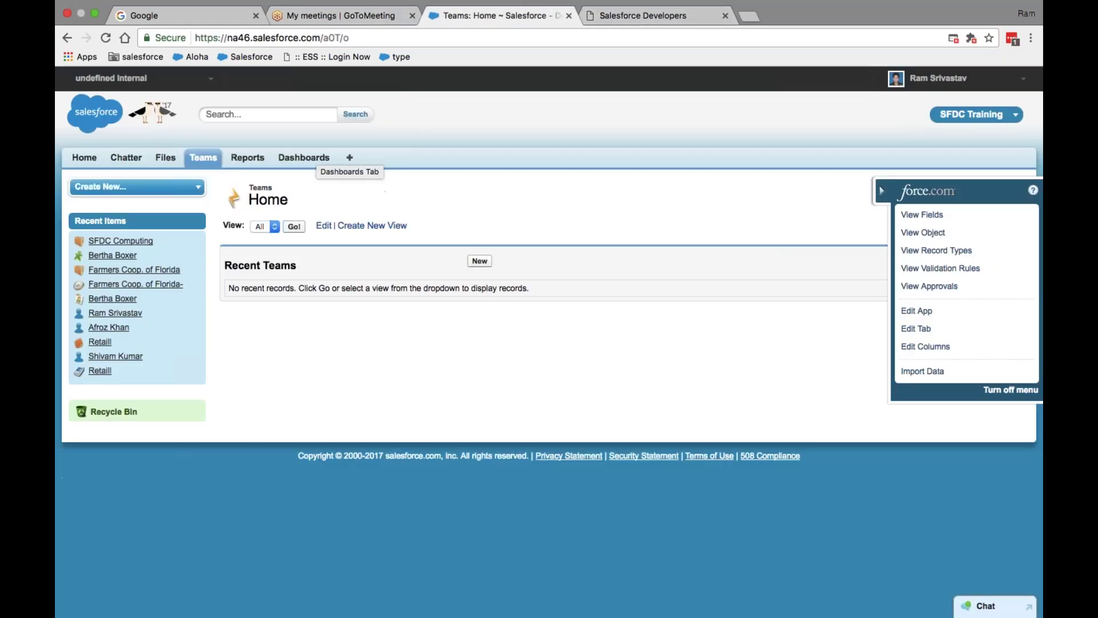
left_click(95, 15)
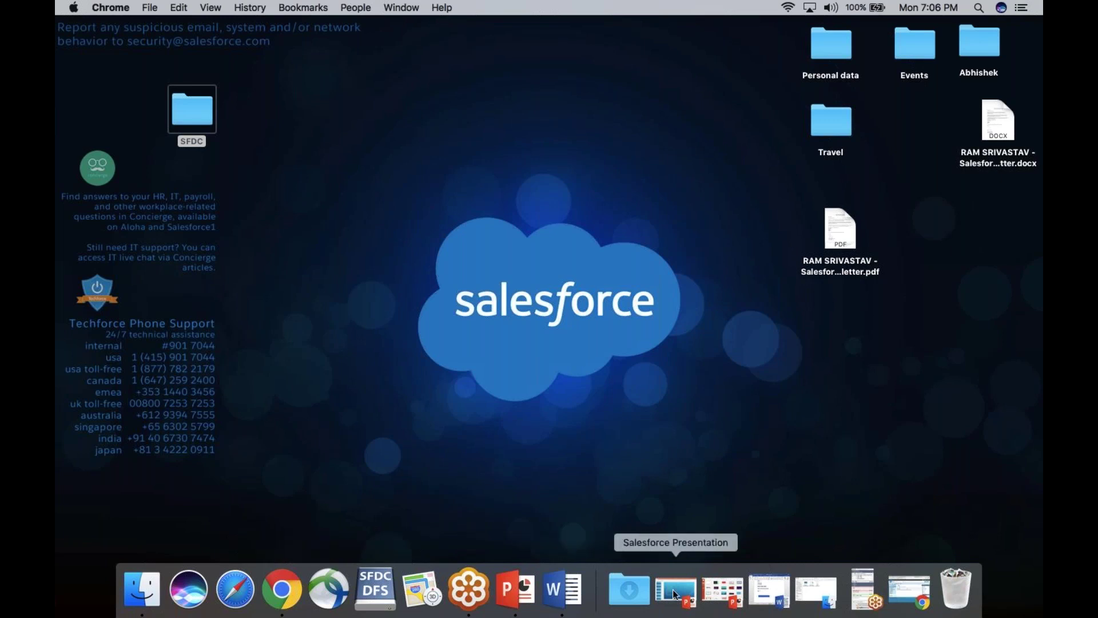
- Switch to the Salesforce Presentation in PowerPoint and review its first three slides
left_click(722, 589)
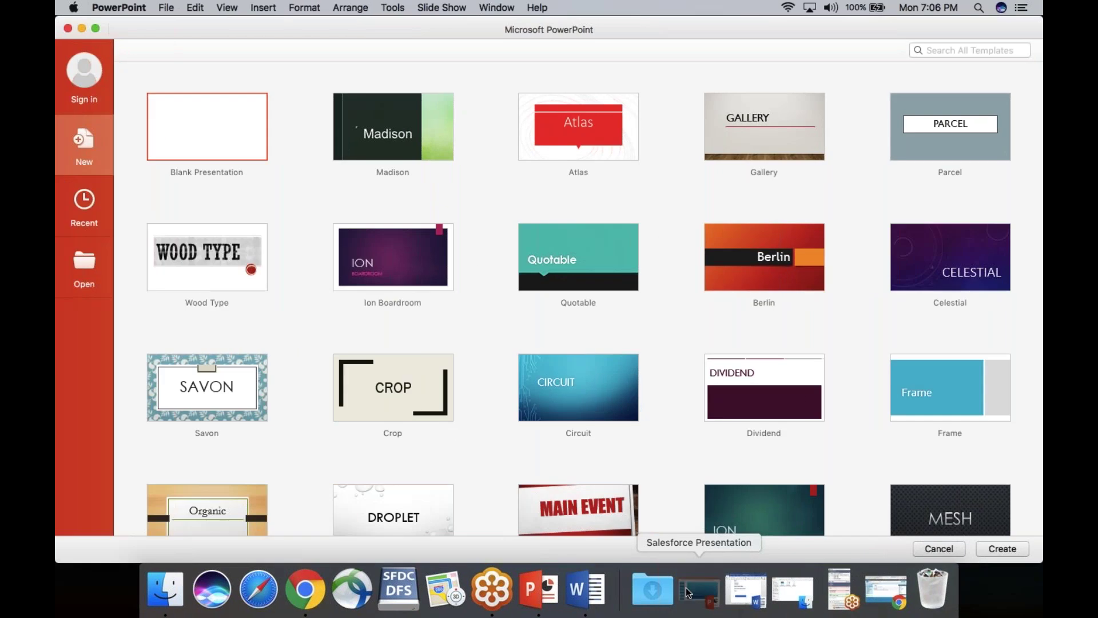
left_click(686, 590)
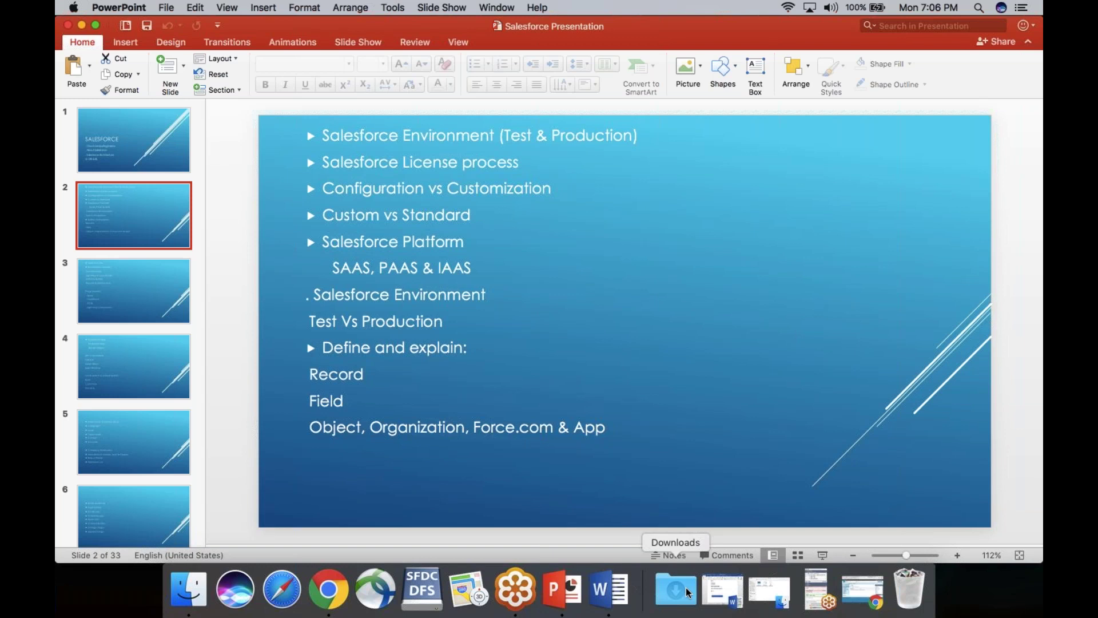
key("Down")
key("Up")
key("Up")
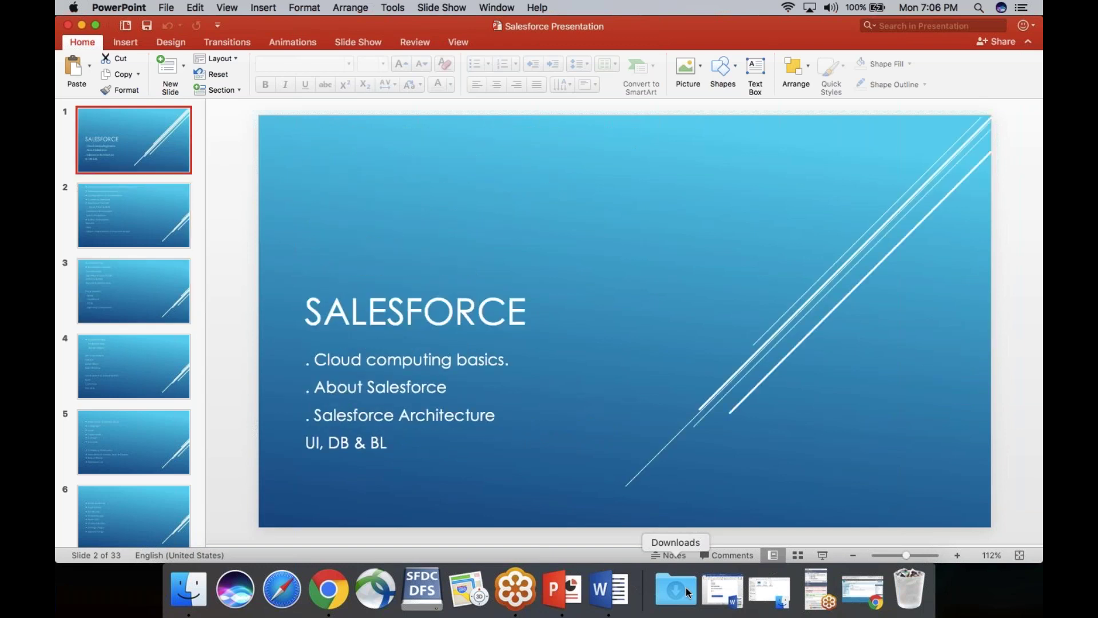
key("Down")
key("Down")
key("Down")
key("Up")
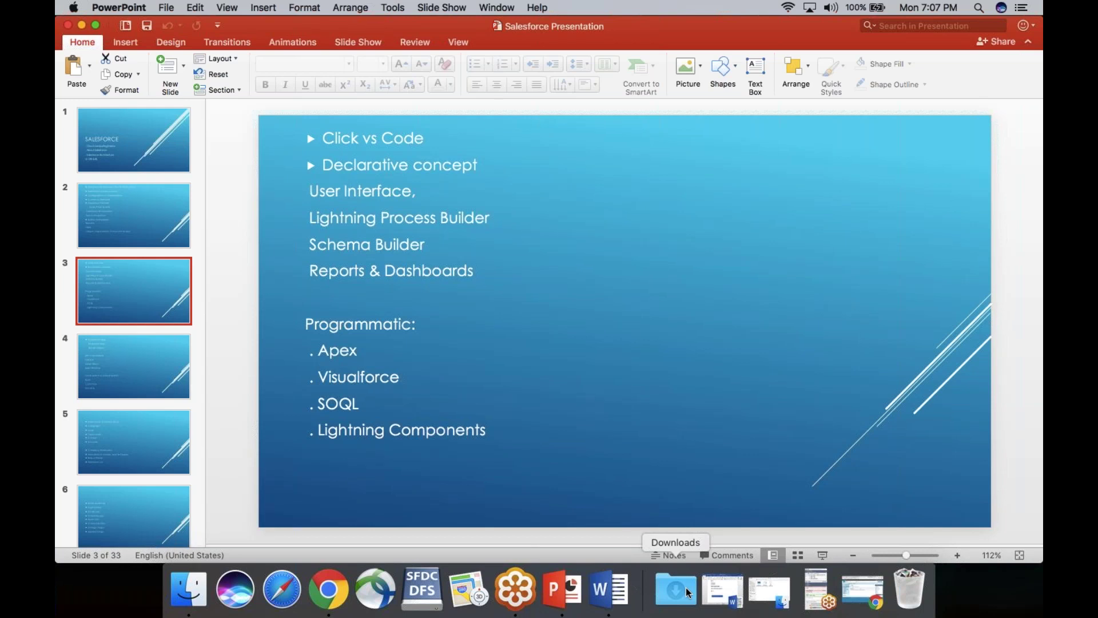
- Return to Salesforce in Chrome, make the browser window full screen, and open the personal My Settings page
left_click(316, 600)
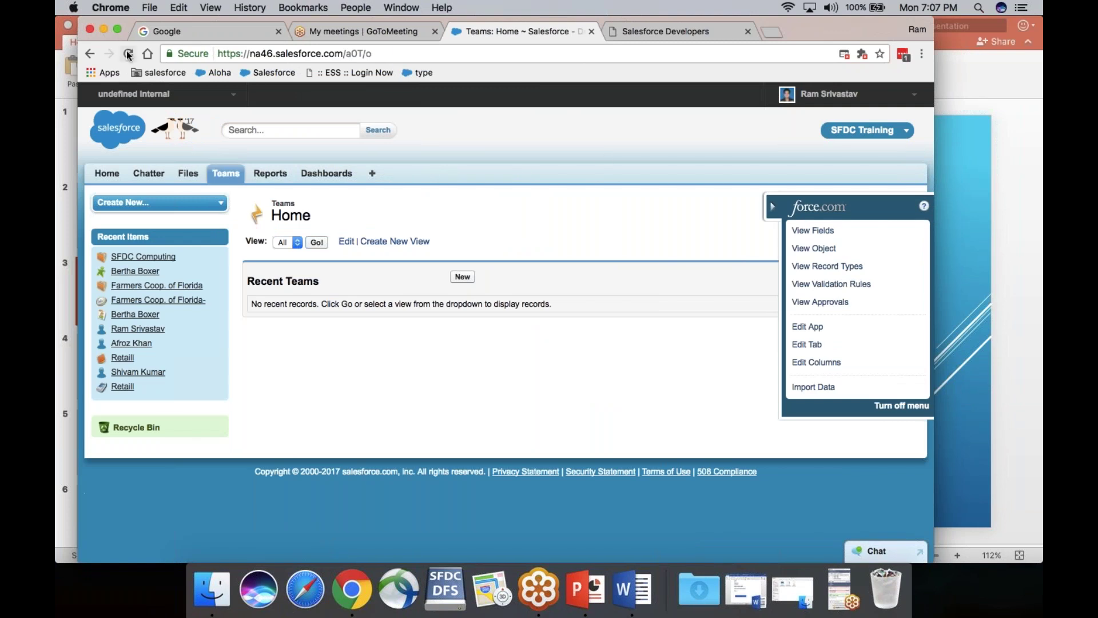
left_click(118, 29)
left_click(930, 78)
left_click(924, 101)
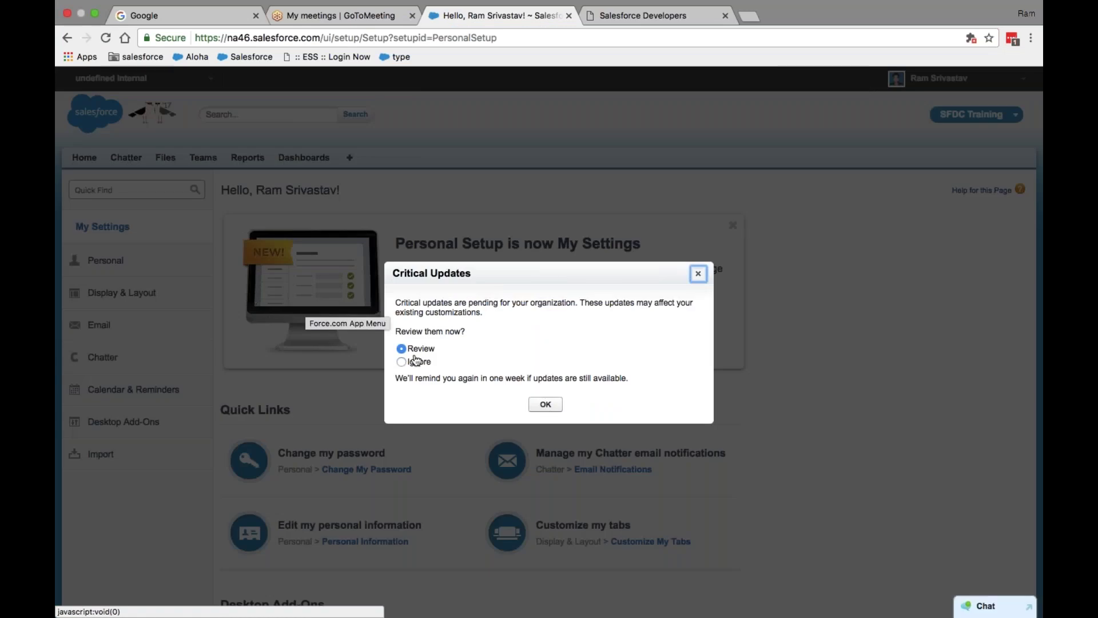
- Choose to ignore the critical updates and open Advanced User Details under the Personal settings
left_click(416, 361)
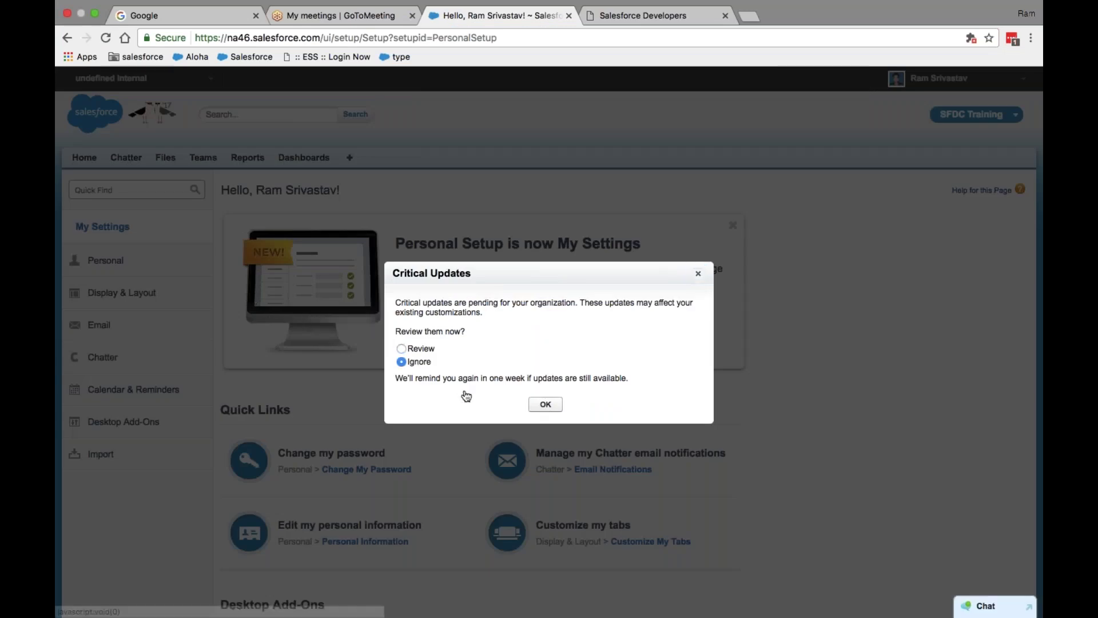
left_click(543, 406)
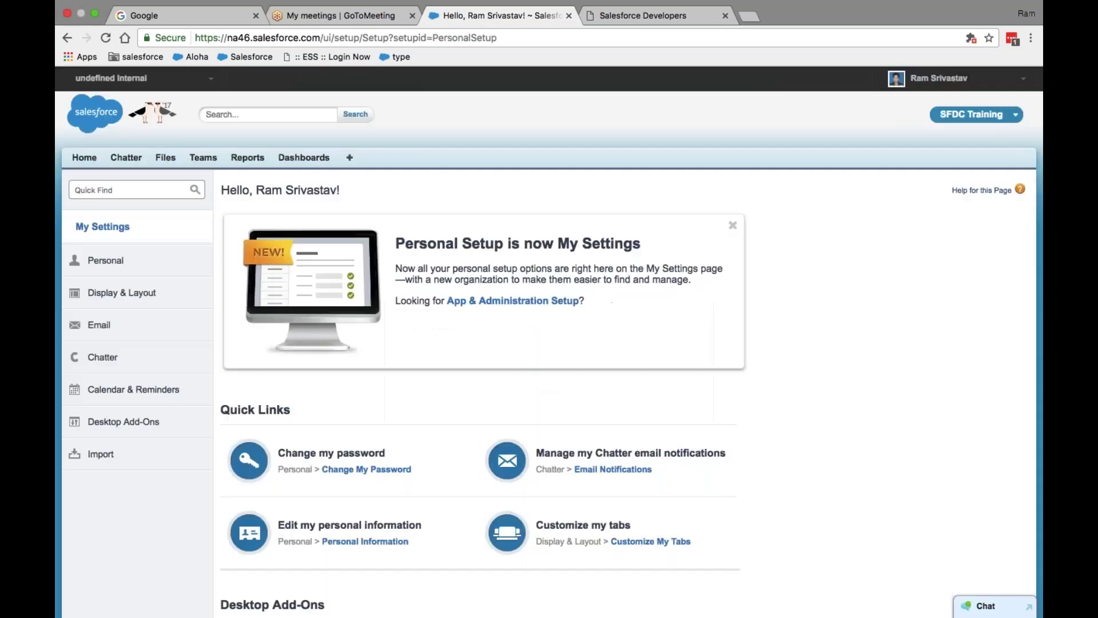
left_click(136, 269)
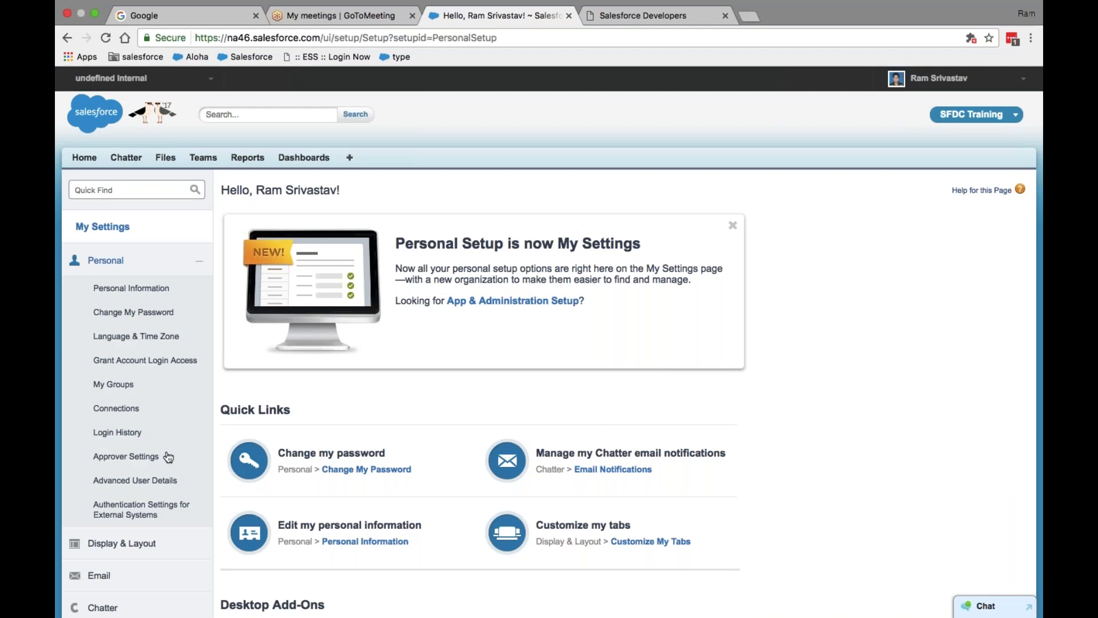
left_click(152, 484)
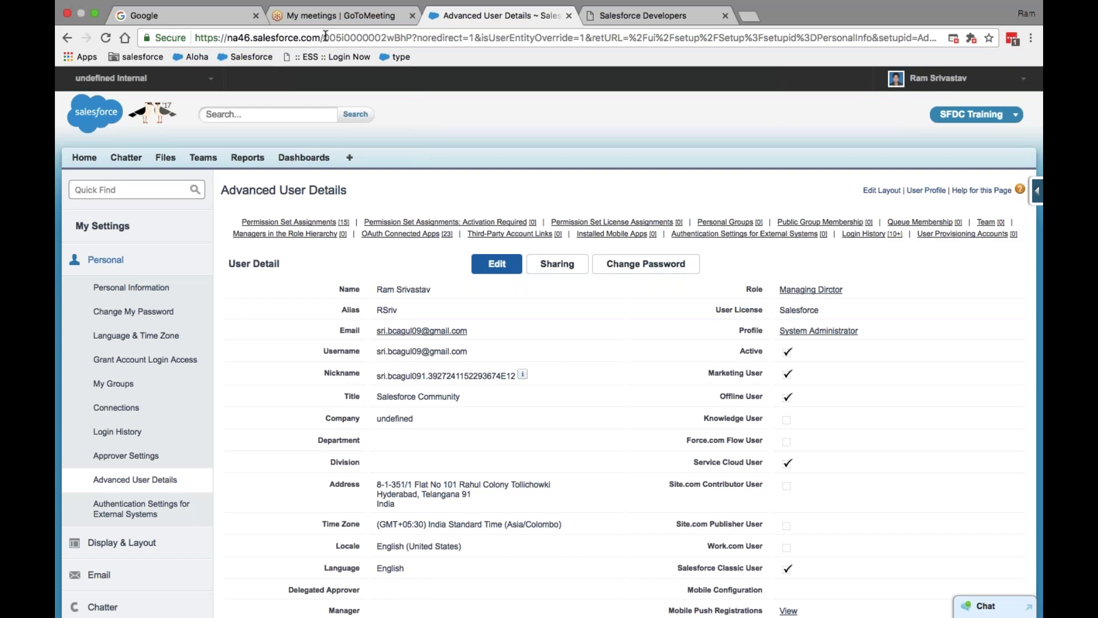
- Look at the Developer Edition signup page and the GoToMeeting My meetings page in the browser
left_click(347, 18)
left_click(652, 16)
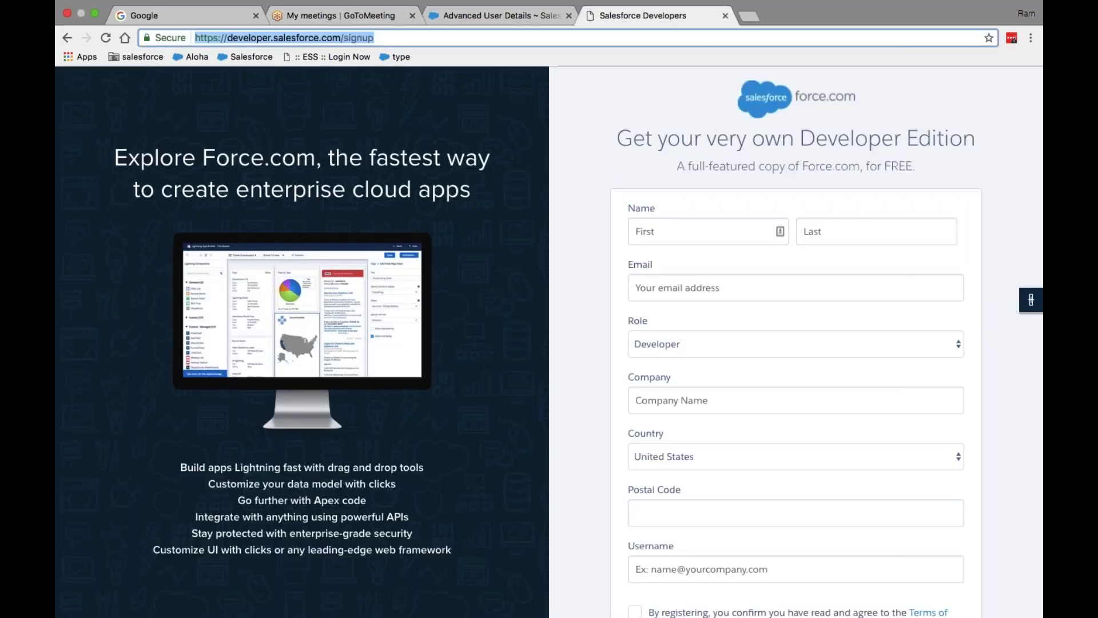
left_click(498, 16)
left_click(345, 19)
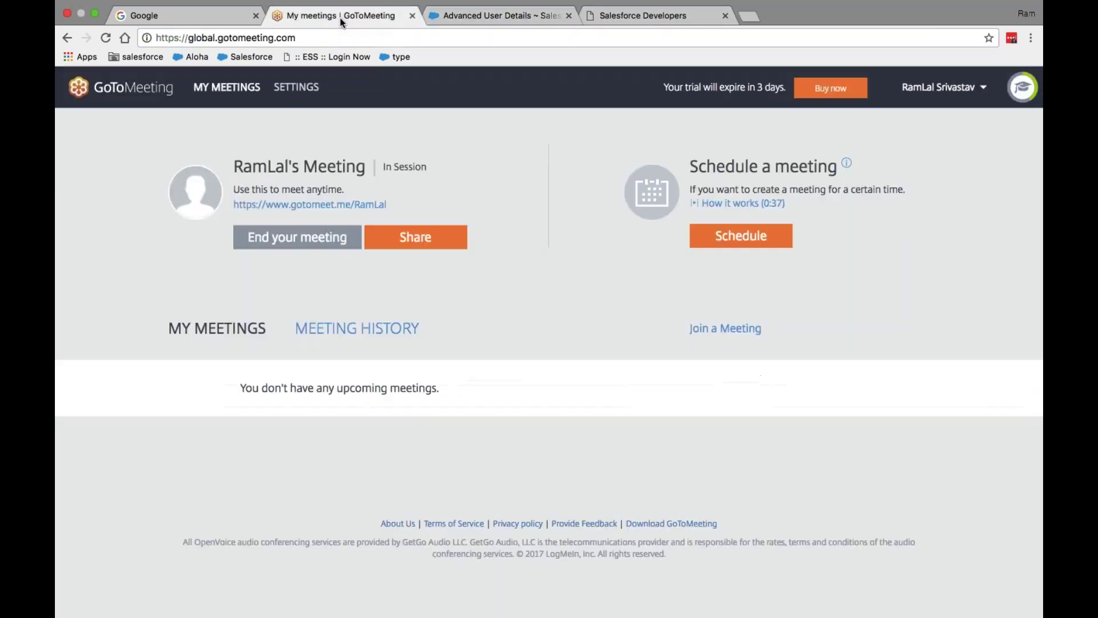
- Take the browser out of full screen, minimize it and both PowerPoint windows, and restore the GoToMeeting Viewer
left_click(95, 11)
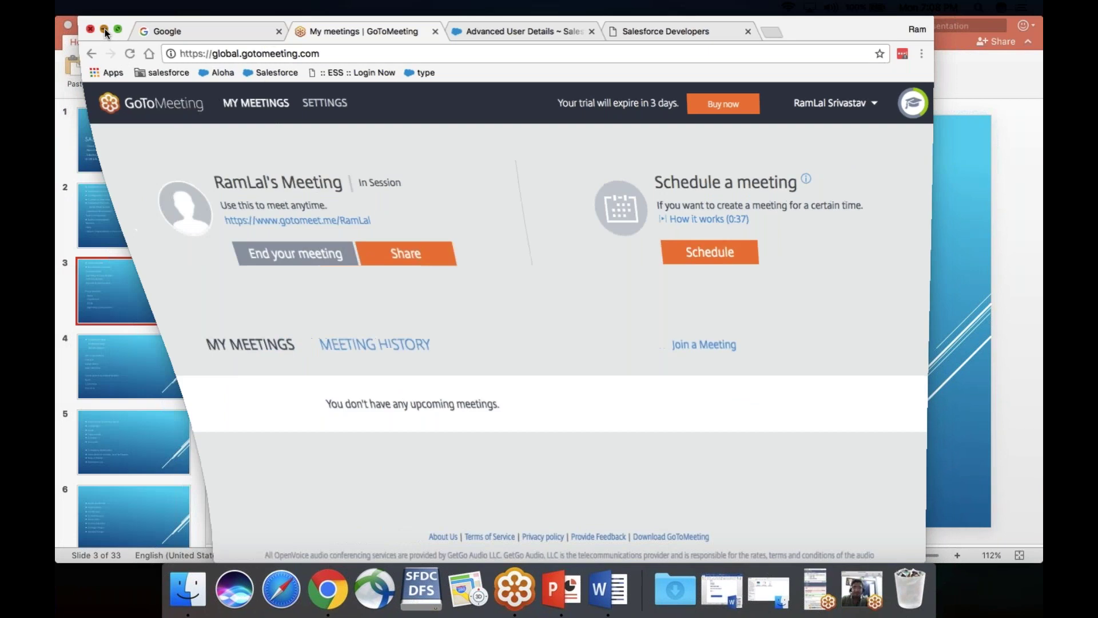
left_click(104, 29)
left_click(81, 25)
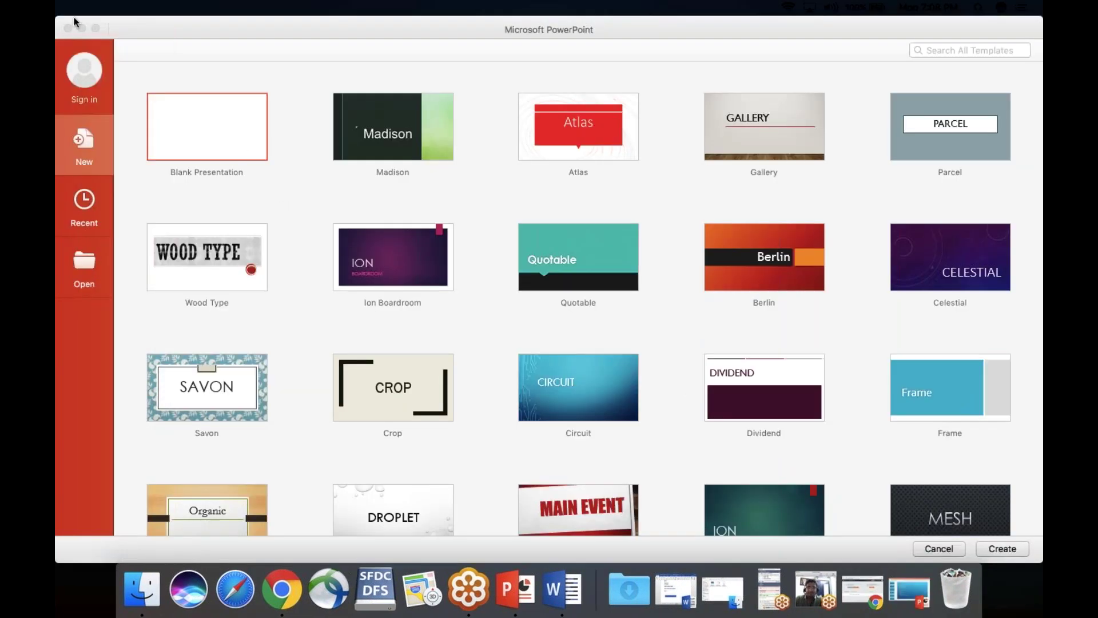
left_click(81, 28)
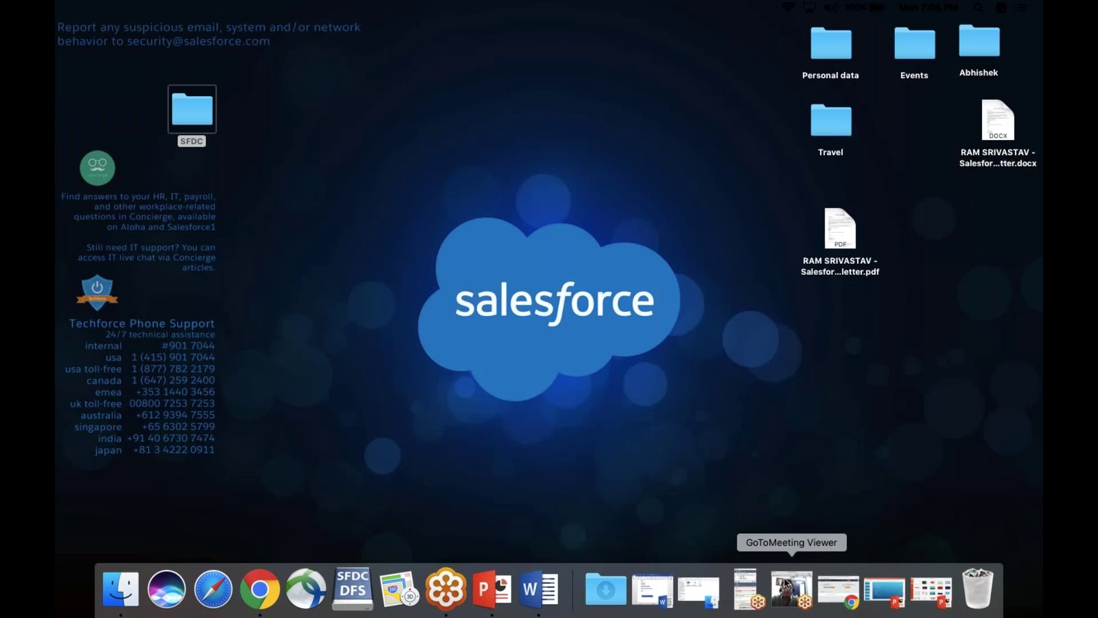
left_click(783, 578)
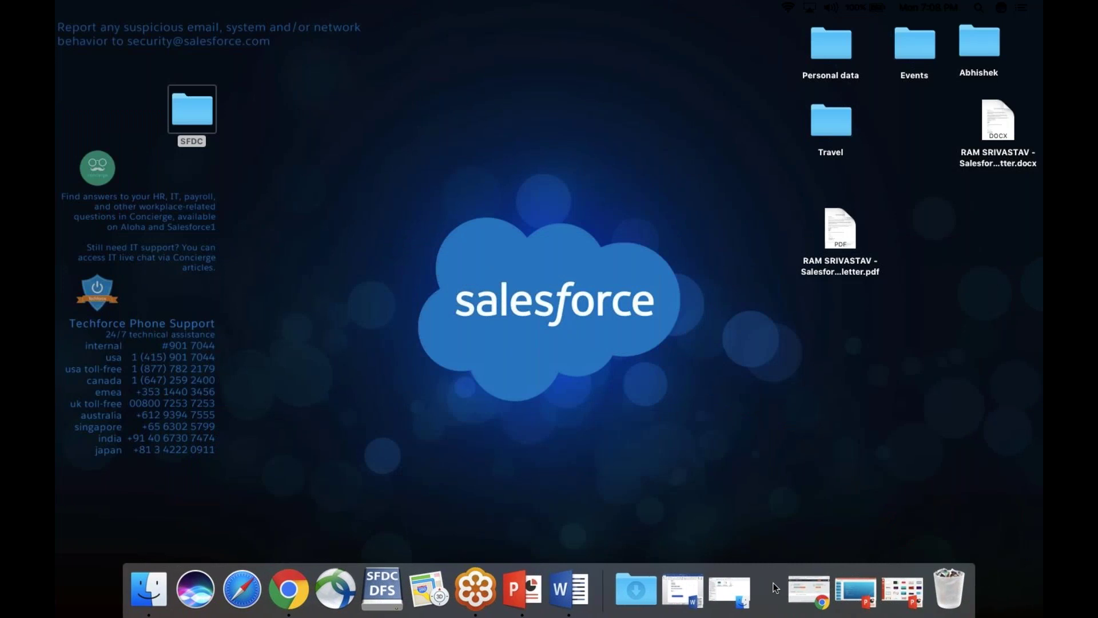